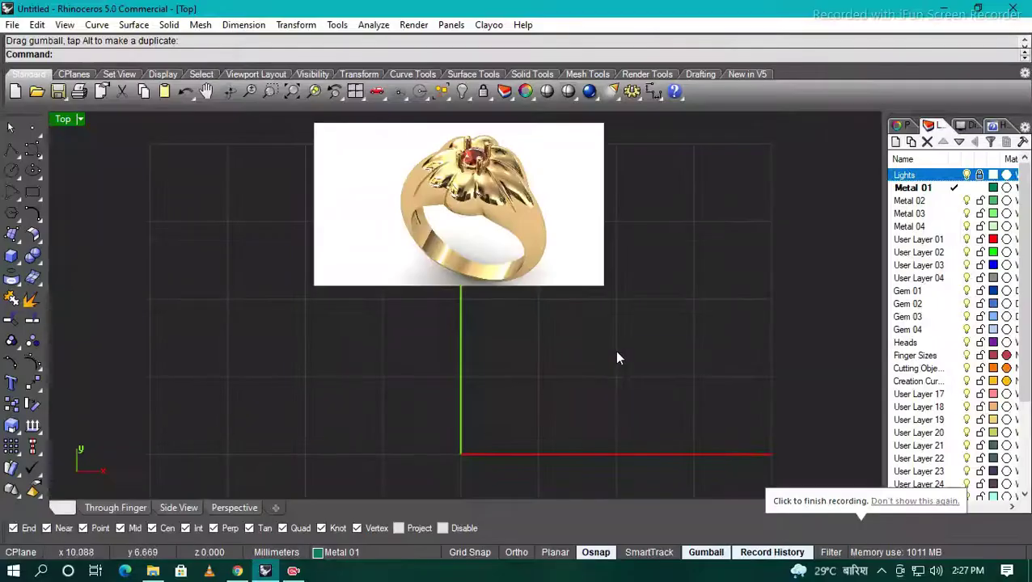
Step: Draw a trial circle of diameter 10 centred at the origin
scroll(617, 359, up, 2)
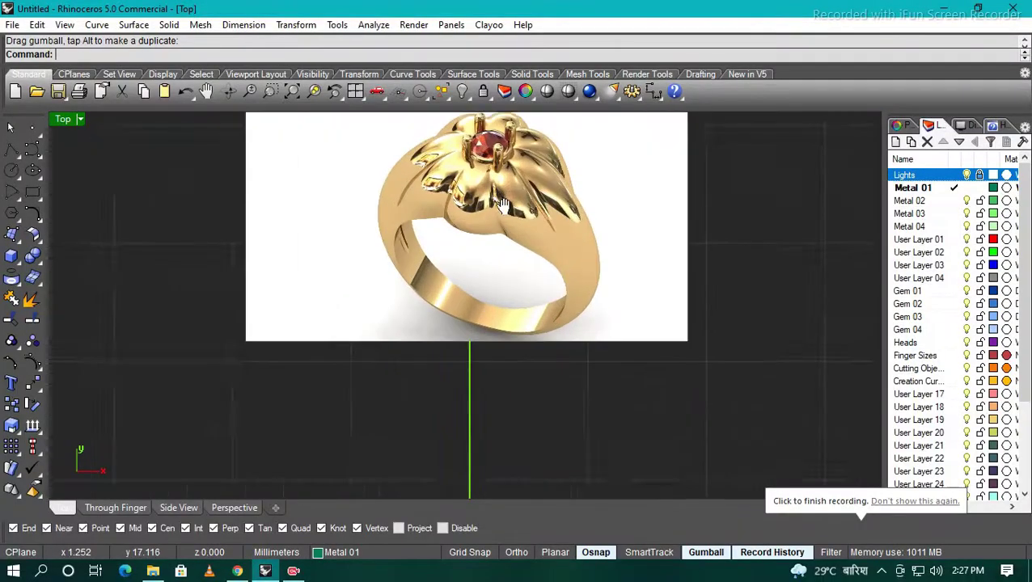
scroll(591, 350, down, 3)
scroll(574, 344, down, 2)
scroll(553, 347, up, 1)
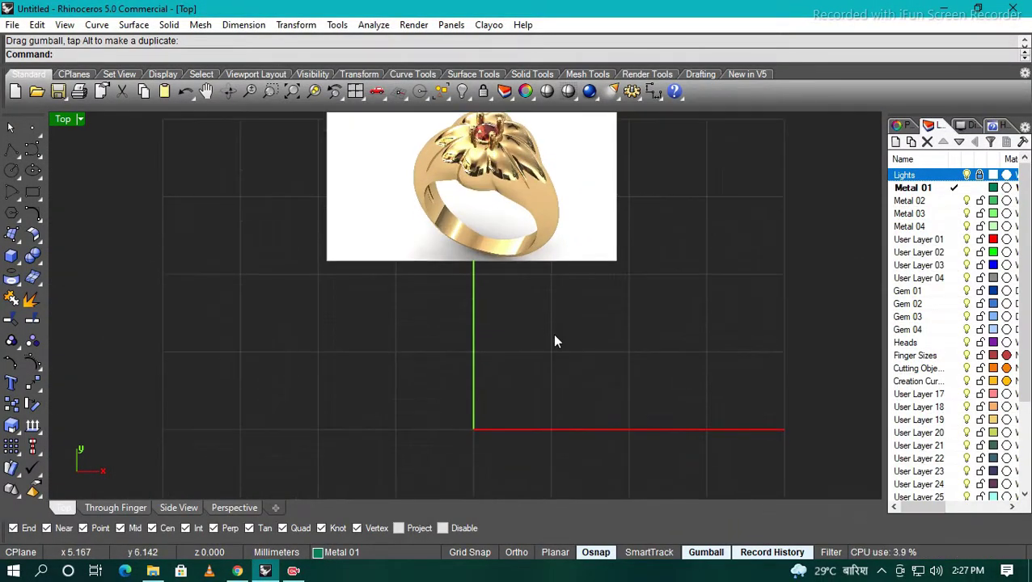
scroll(553, 333, up, 1)
scroll(547, 334, down, 2)
key(Return)
text(0)
key(Return)
scroll(546, 334, up, 1)
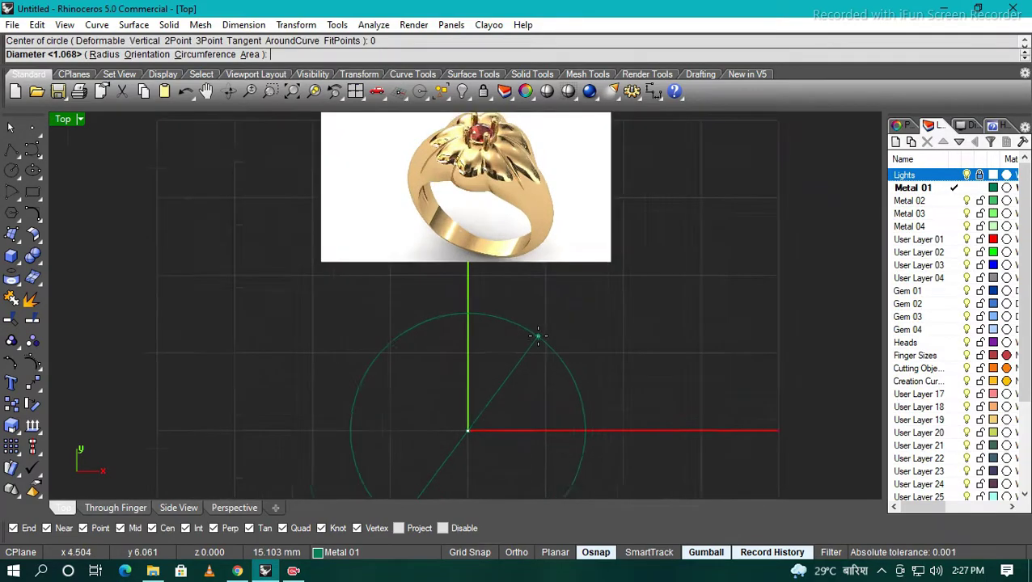
scroll(494, 437, up, 2)
scroll(489, 324, down, 3)
scroll(477, 251, down, 2)
scroll(477, 251, up, 1)
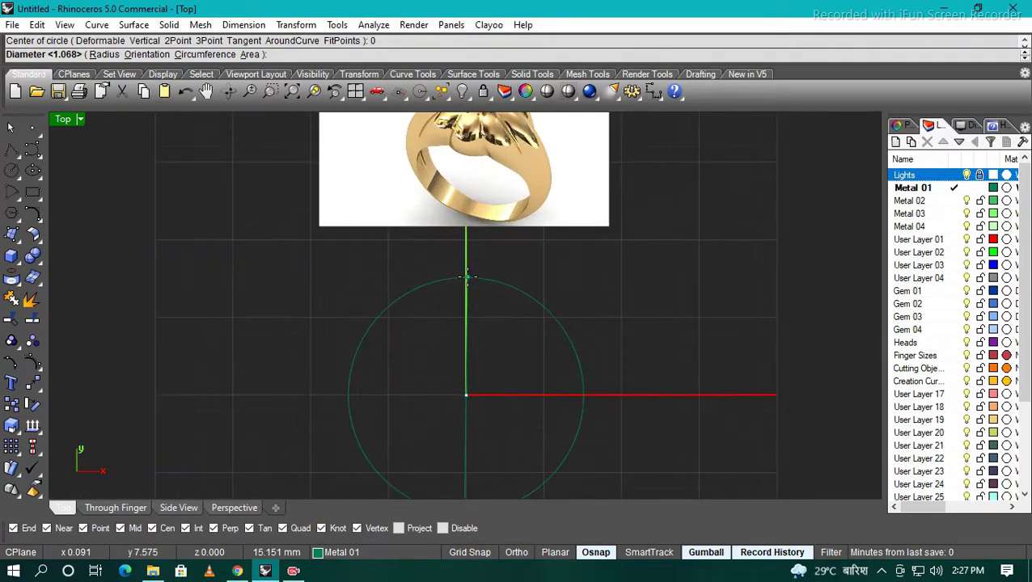
scroll(476, 255, up, 1)
text(10)
key(Return)
Step: Rebuild the trial circle with 12 points and display its control points
drag(508, 324, 453, 372)
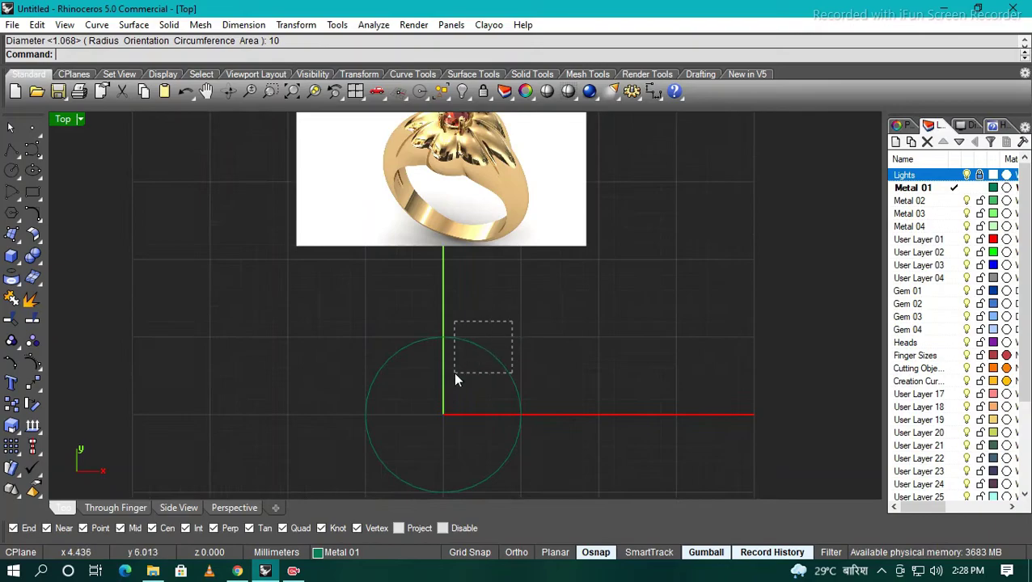
scroll(477, 346, up, 1)
scroll(497, 314, up, 2)
scroll(497, 315, down, 1)
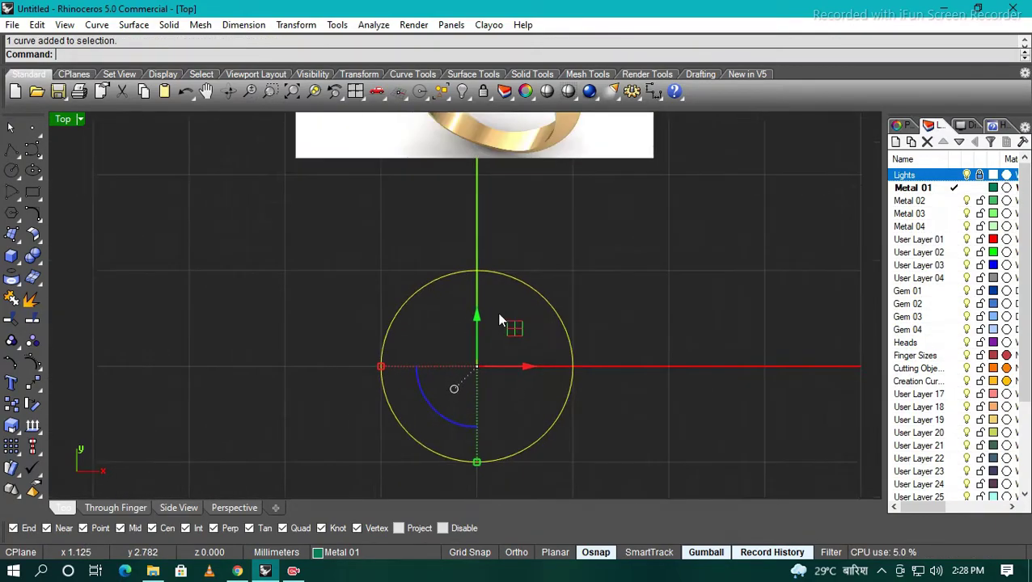
mouse_move(500, 317)
right_down()
mouse_move(472, 426)
mouse_move(484, 346)
right_up()
text(rebuild)
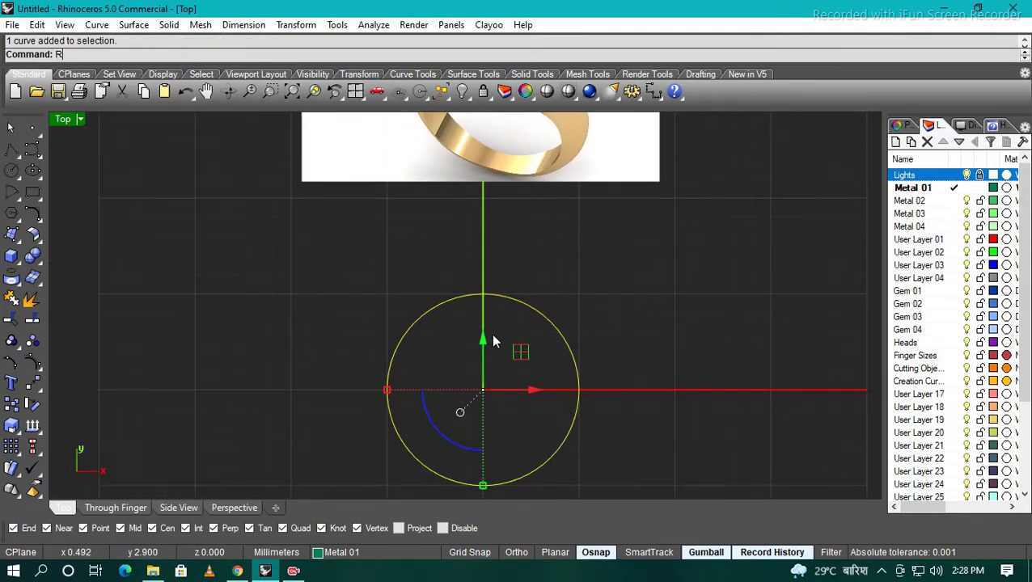
key(Return)
key(Return)
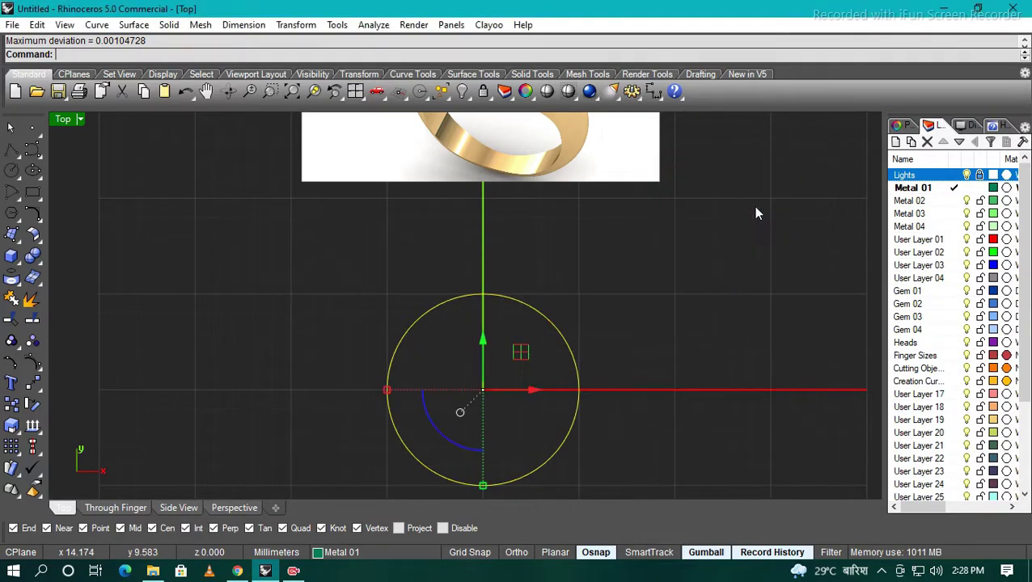
key(F10)
Step: Pull the control points into a trial star shape, then delete that curve
click(474, 280)
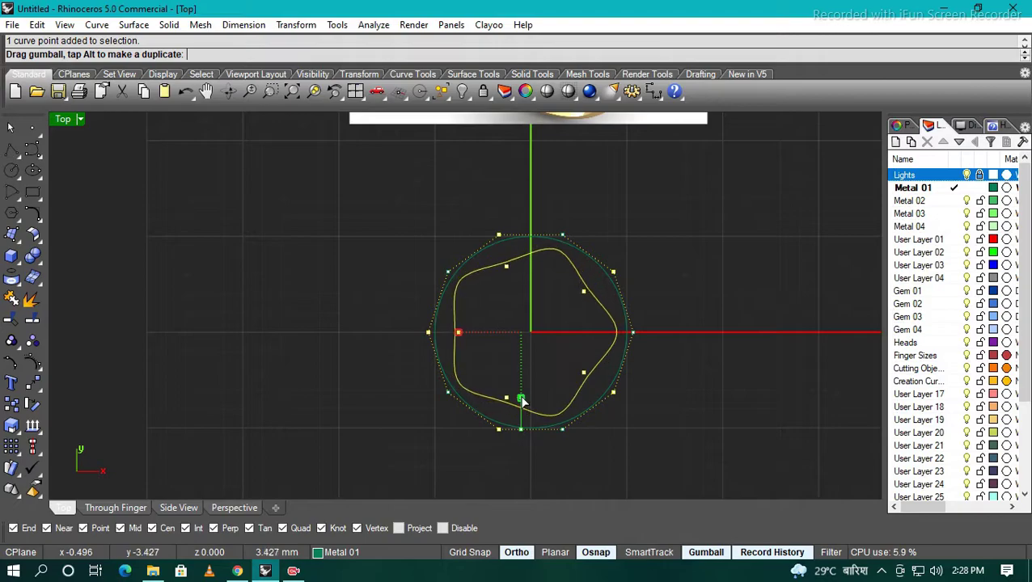
drag(521, 390, 551, 388)
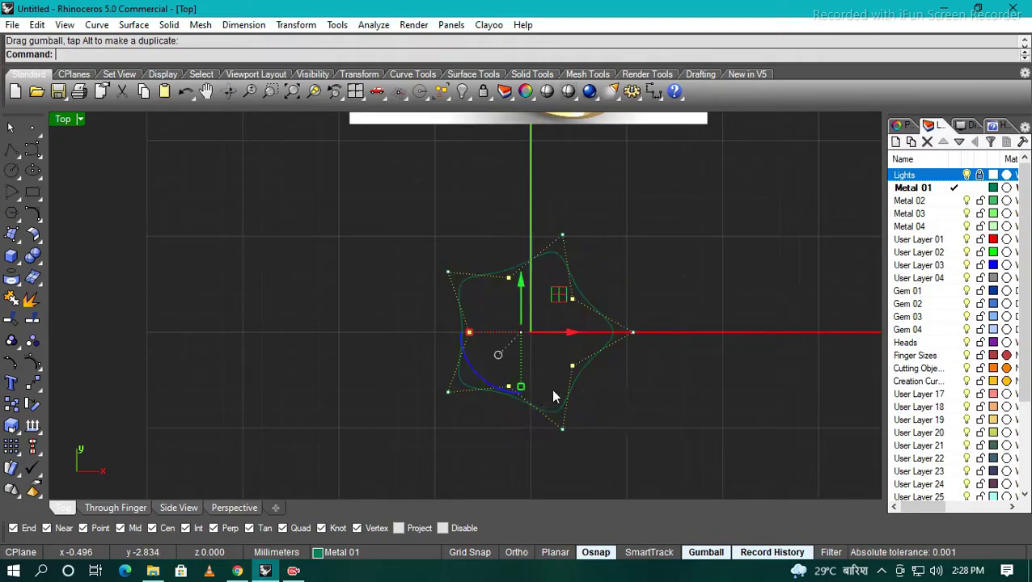
click(618, 405)
scroll(618, 405, down, 2)
right_drag(527, 339, 535, 372)
key(Delete)
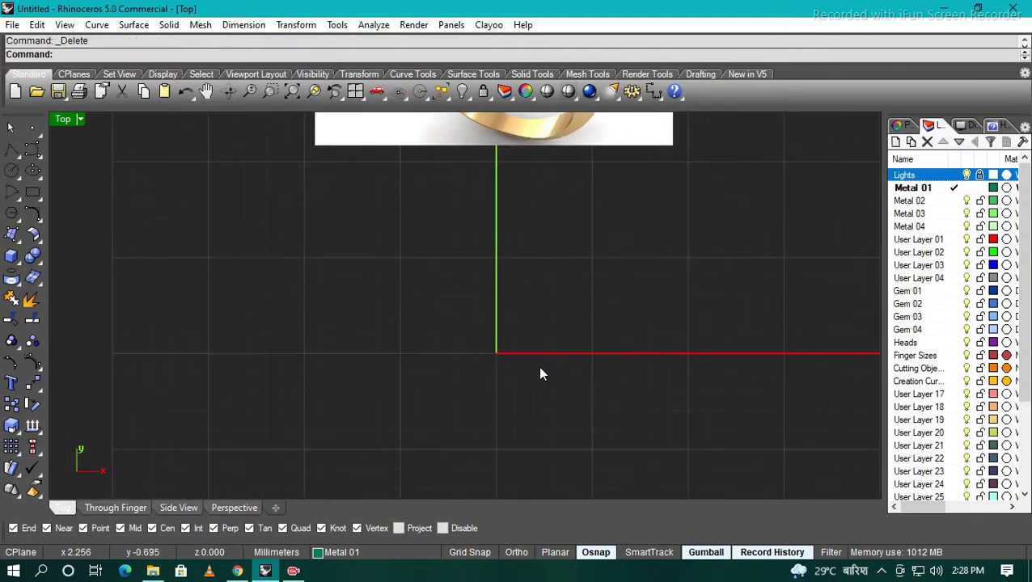
Step: Draw a 15 mm circle and a 5 mm circle, both centred at the origin
text(circle)
key(Return)
text(0)
key(Return)
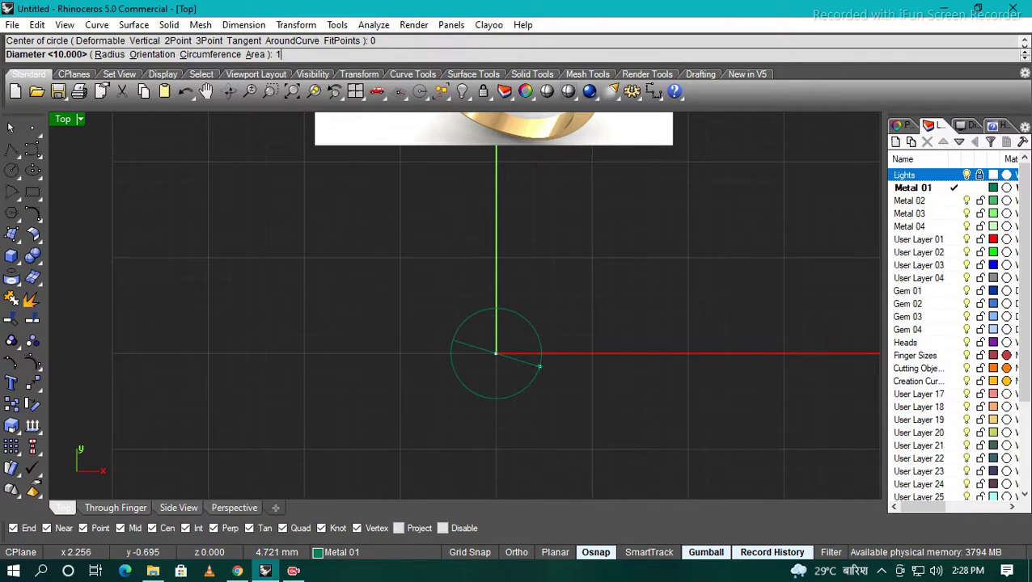
text(5)
key(Return)
key(Return)
text(0)
key(Return)
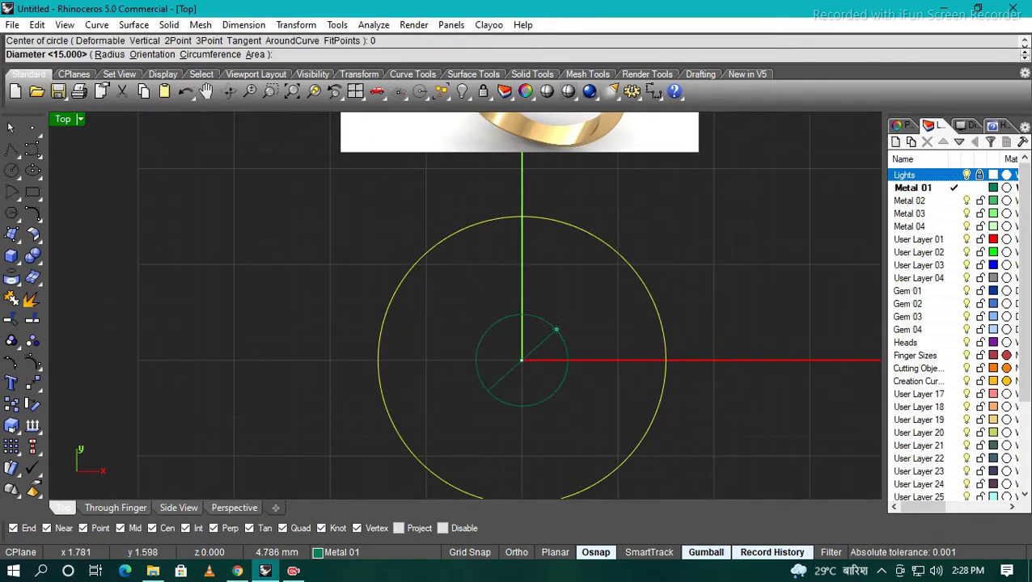
text(5)
key(Return)
scroll(534, 318, up, 1)
text(m)
key(Return)
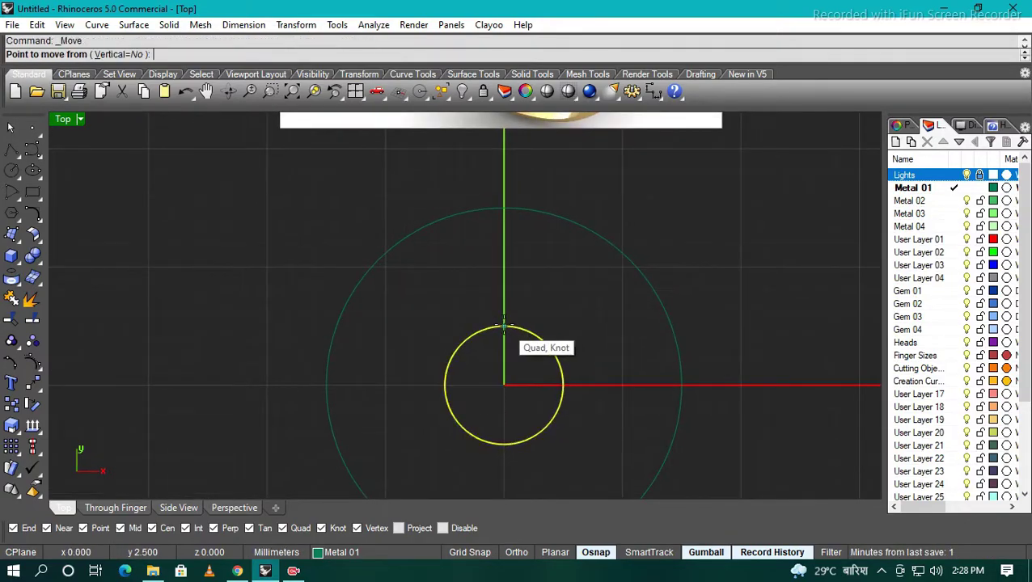
Step: Move the small circle to the big circle's top point and polar-array it into ten copies
click(503, 326)
click(503, 209)
right_drag(573, 324, 534, 324)
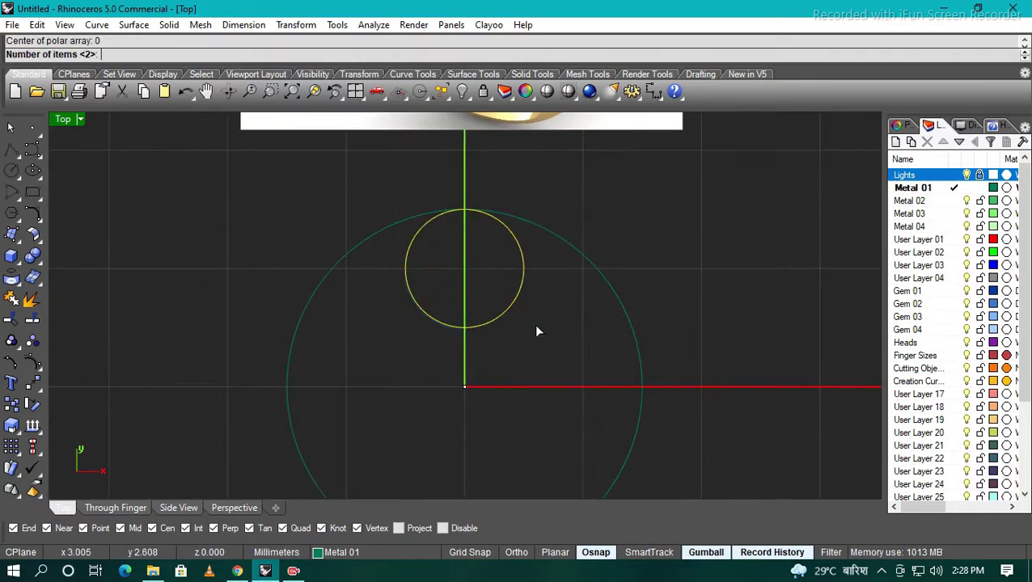
text(10)
key(Return)
key(Return)
key(Return)
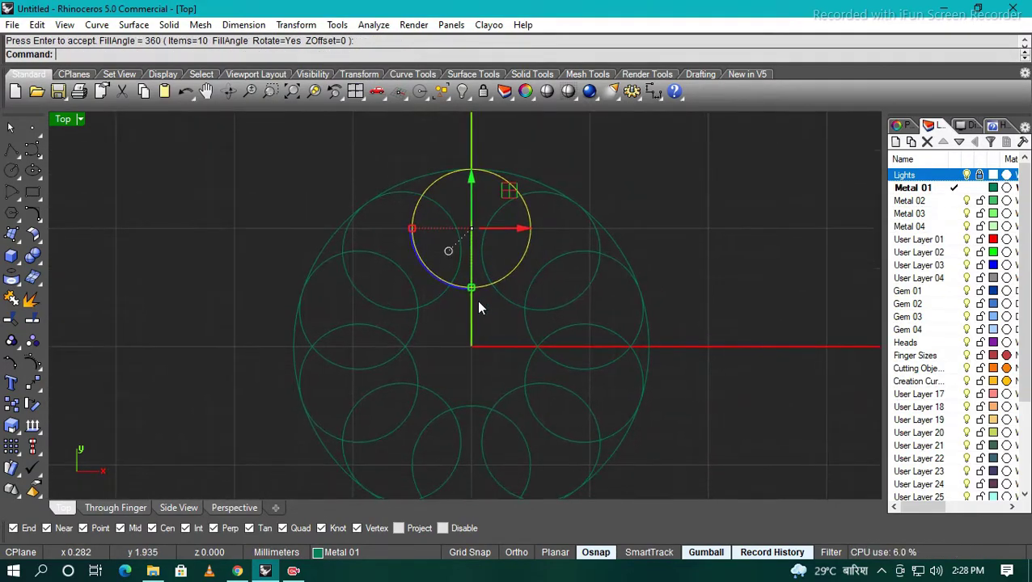
Step: Delete the big outer circle and select the ten small circles
scroll(479, 308, down, 1)
click(348, 341)
scroll(348, 341, up, 1)
mouse_move(481, 345)
right_down()
mouse_move(478, 322)
mouse_move(528, 322)
right_up()
key(Delete)
drag(756, 479, 417, 232)
scroll(522, 303, down, 2)
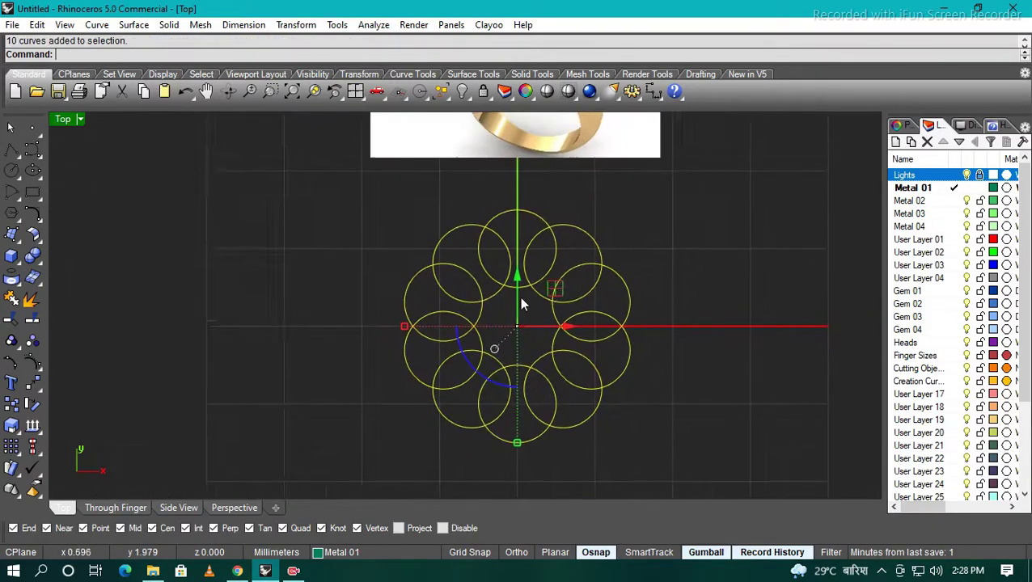
scroll(521, 304, up, 2)
Step: Trim away the inner overlapping arcs of the ten circles
text(trim)
key(Return)
click(548, 346)
scroll(473, 292, up, 1)
click(453, 318)
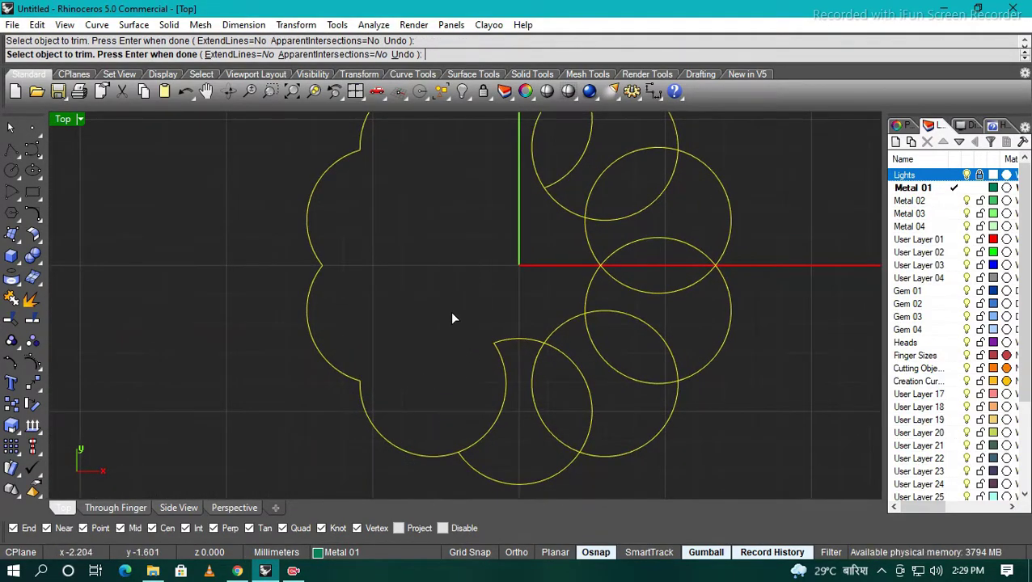
right_drag(550, 209, 582, 331)
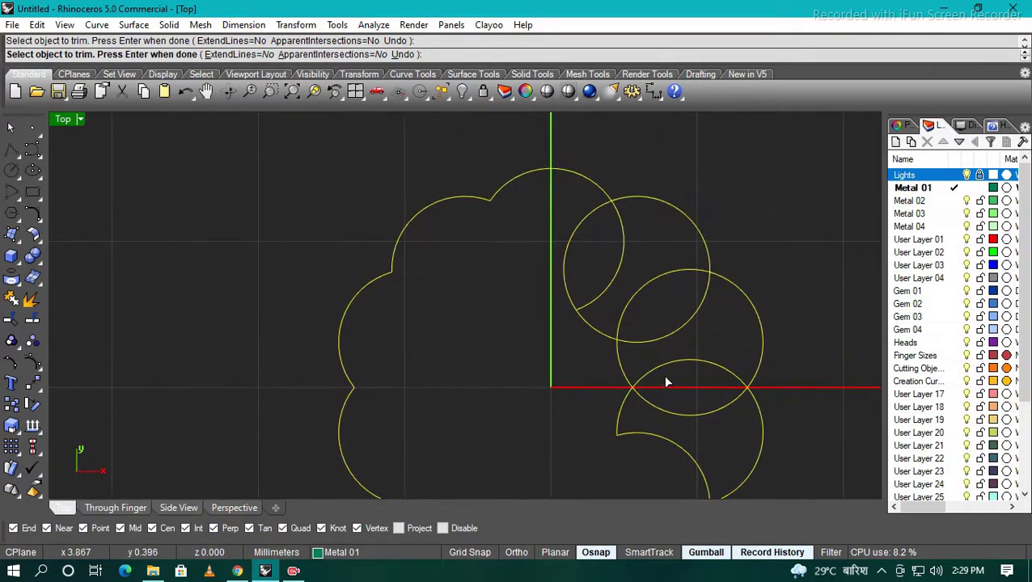
click(686, 394)
right_drag(686, 394, 571, 253)
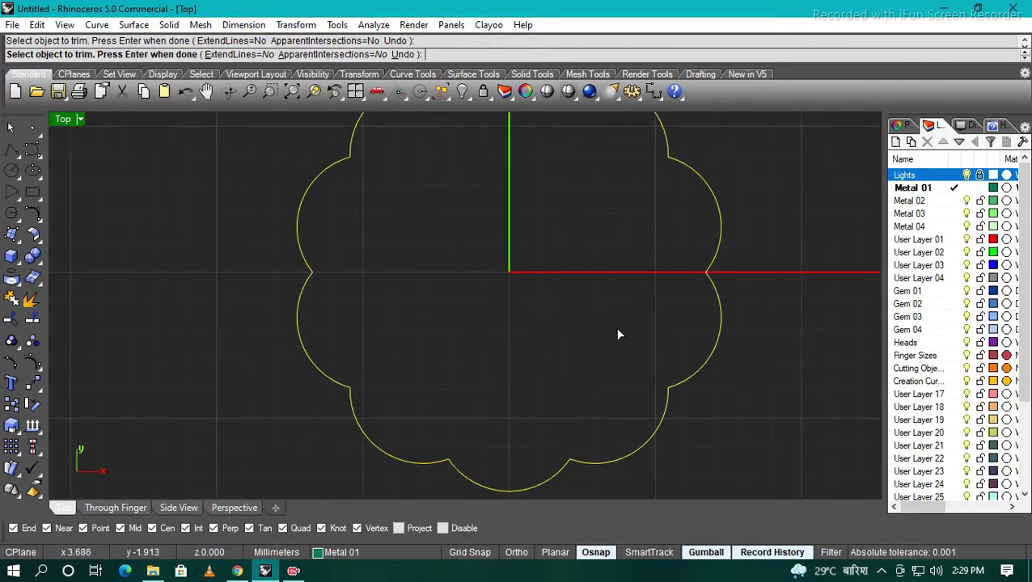
scroll(526, 333, down, 3)
key(Return)
Step: Join the arcs into one closed curve and fillet its corners at radius 0.32
key(ctrl+a)
key(ctrl+j)
scroll(345, 275, up, 5)
text(F)
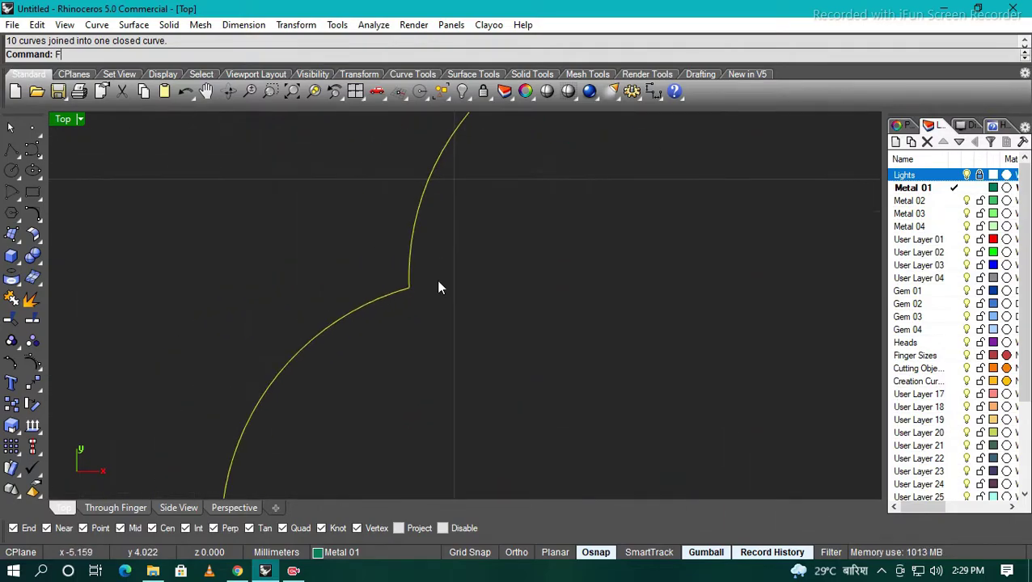
key(ctrl+z)
scroll(445, 295, down, 5)
scroll(429, 297, up, 3)
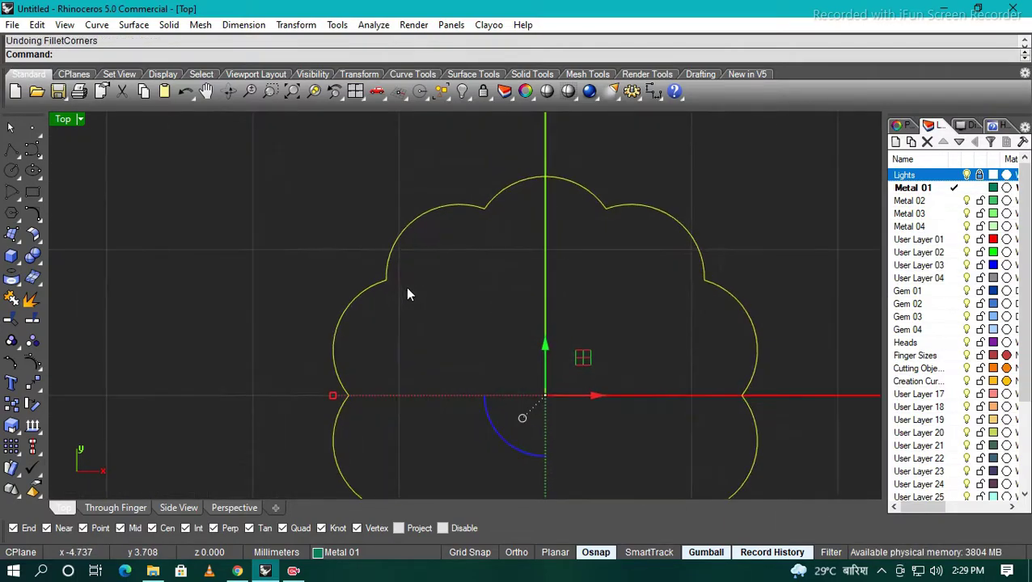
text(.32)
key(Return)
key(ctrl+F2)
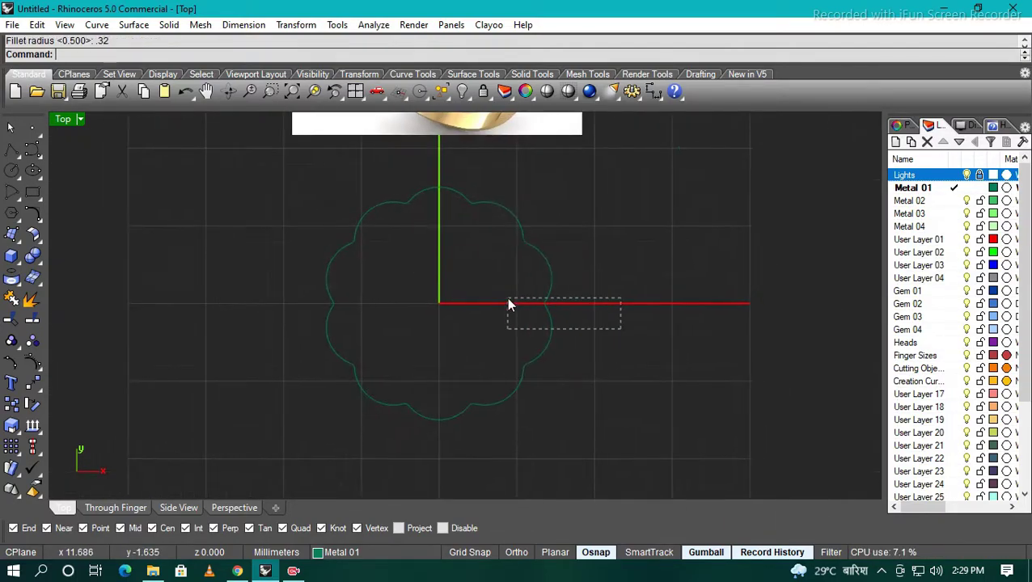
Step: In the Front view, draw the finger circle centred at the origin
scroll(453, 242, down, 3)
scroll(463, 271, up, 3)
scroll(486, 307, down, 3)
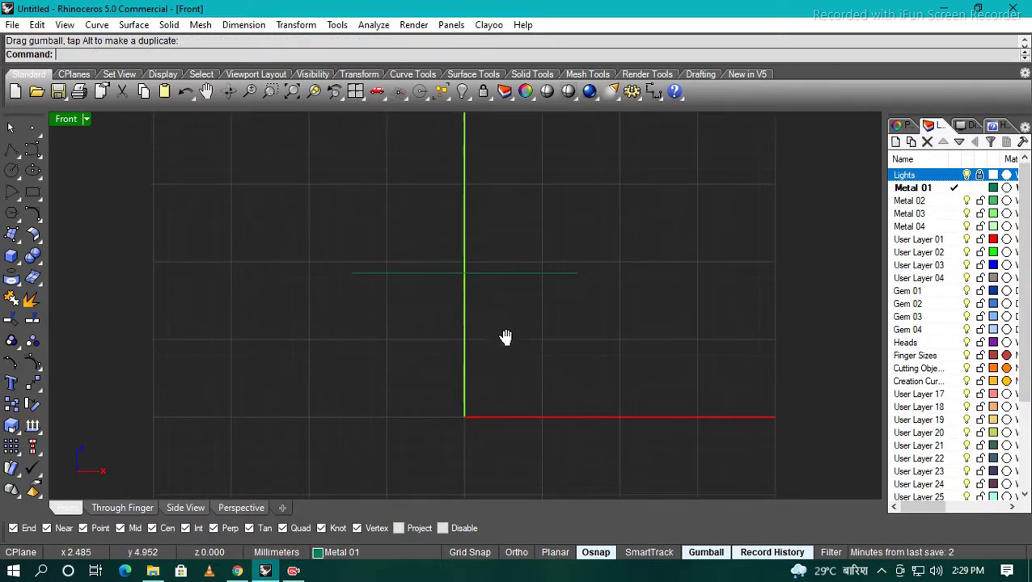
key(ctrl+F1)
text(circle)
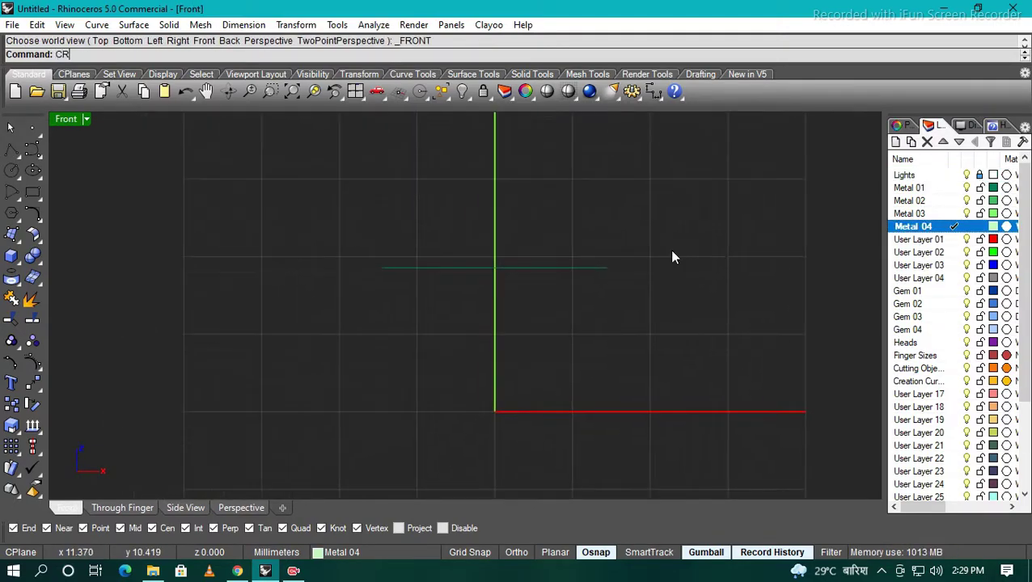
key(Return)
text(0)
key(Return)
text(6)
key(Return)
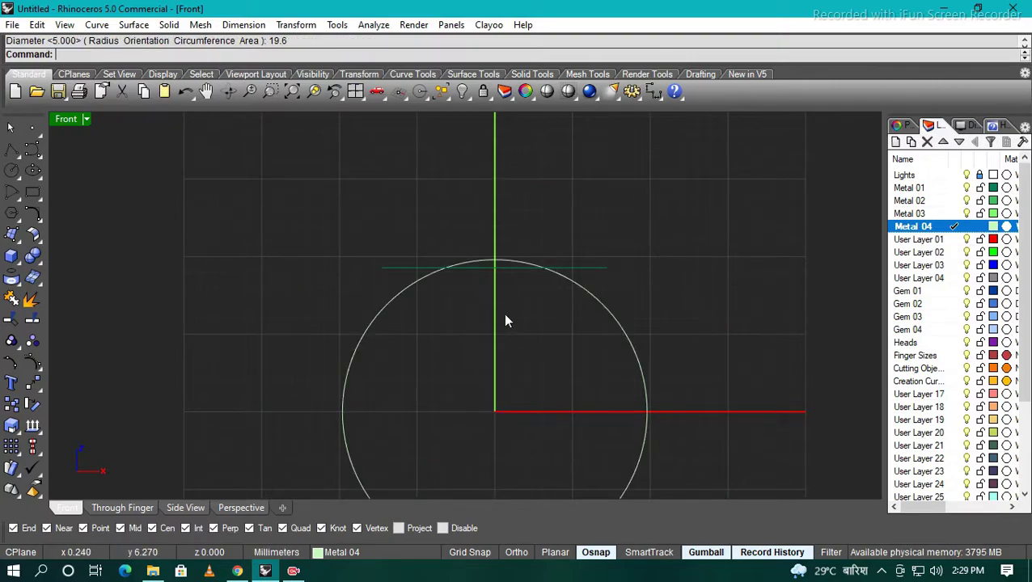
Step: Add a vertical line from the 19.6 mm circle's top and reposition the horizontal line
click(503, 314)
scroll(512, 267, up, 2)
scroll(518, 281, up, 2)
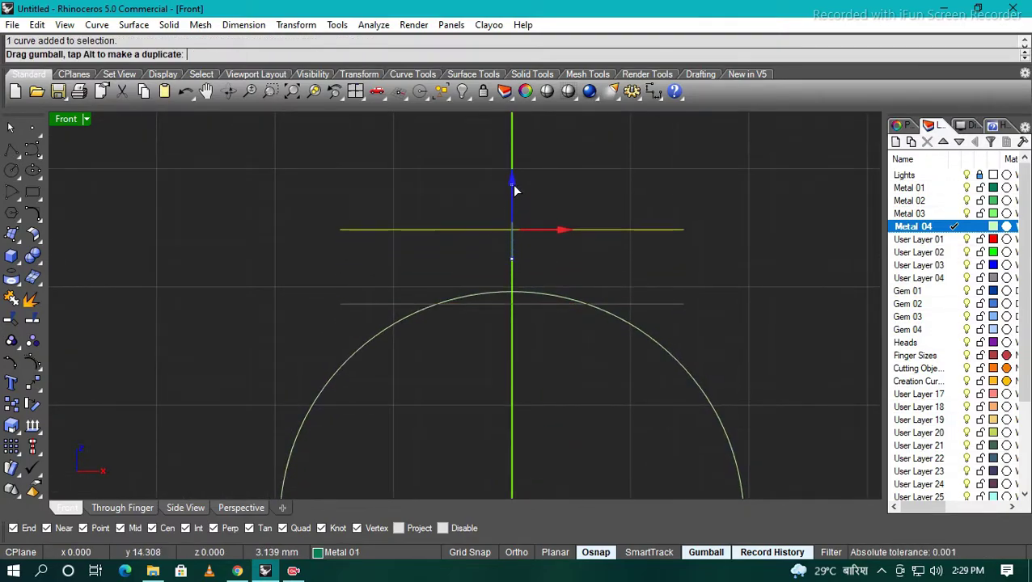
drag(515, 188, 515, 188)
scroll(539, 308, down, 2)
scroll(504, 325, up, 3)
text(line)
key(Return)
click(484, 314)
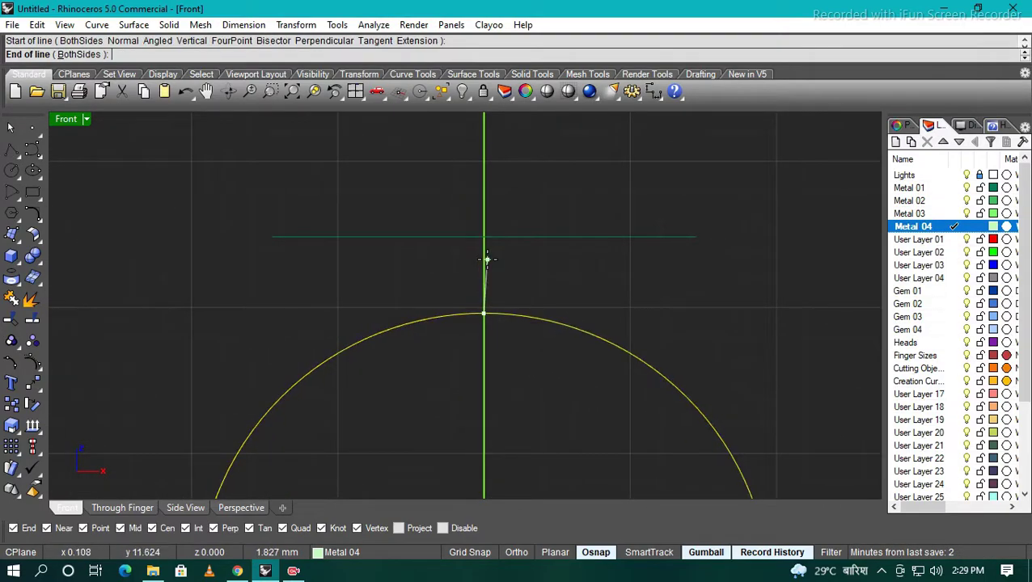
click(477, 181)
click(488, 274)
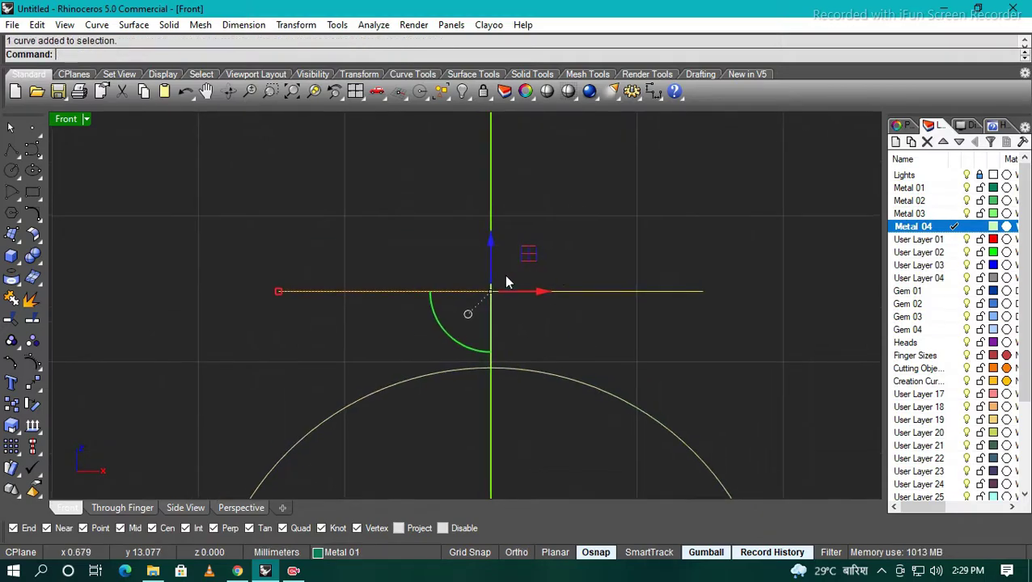
drag(504, 274, 500, 341)
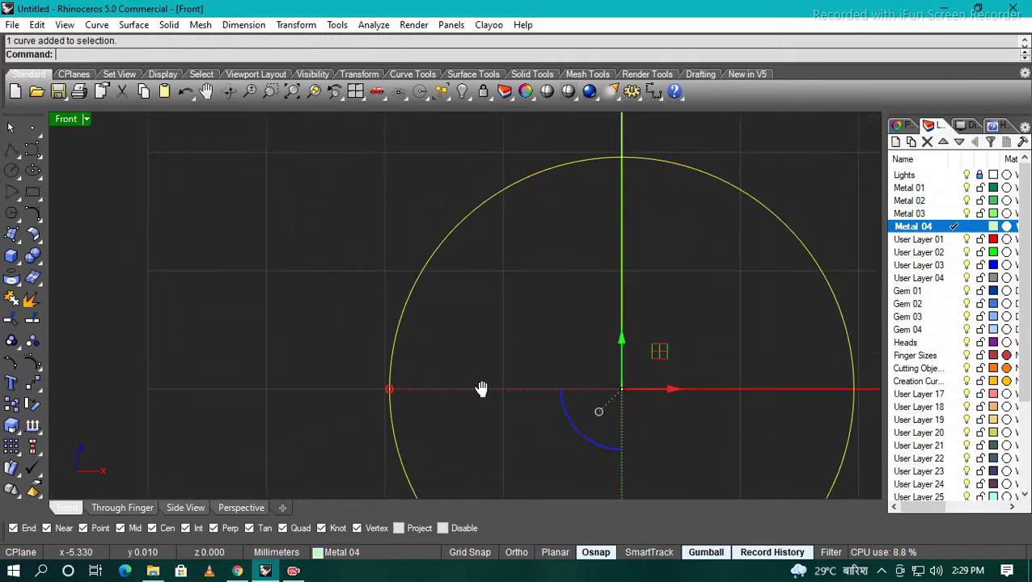
Step: Draw a short line at the circle's side point and mirror it to the other side
key(Return)
click(371, 389)
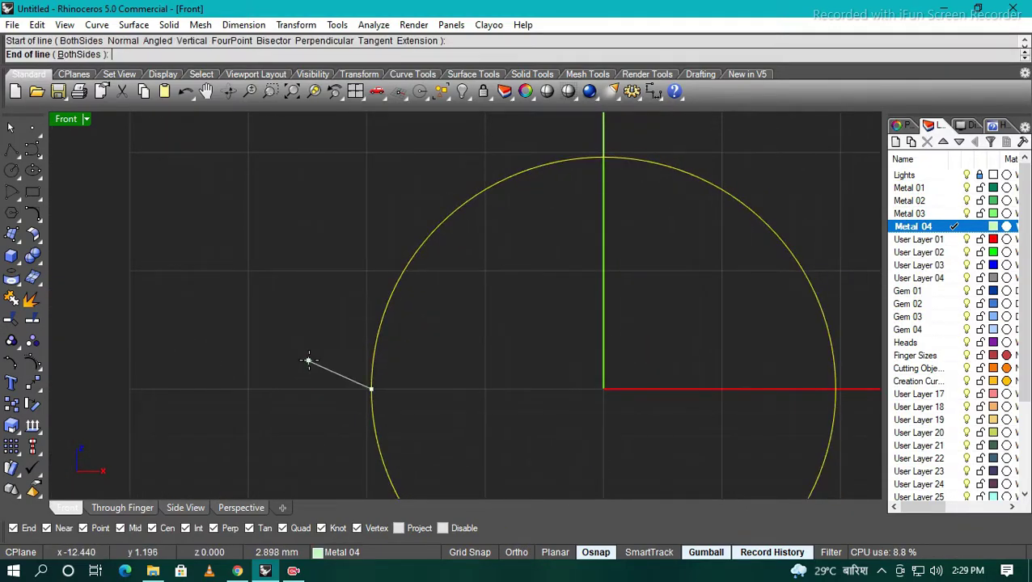
click(319, 407)
scroll(472, 373, down, 2)
text(M)
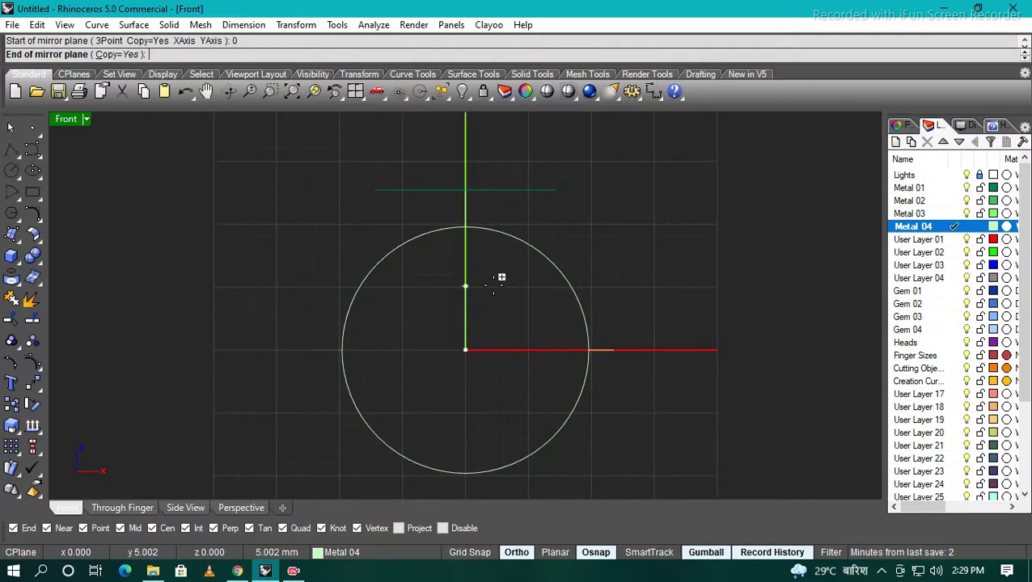
click(501, 279)
Step: Draw a short line down from the circle's bottom point
text(line)
key(Return)
scroll(486, 477, up, 3)
click(451, 407)
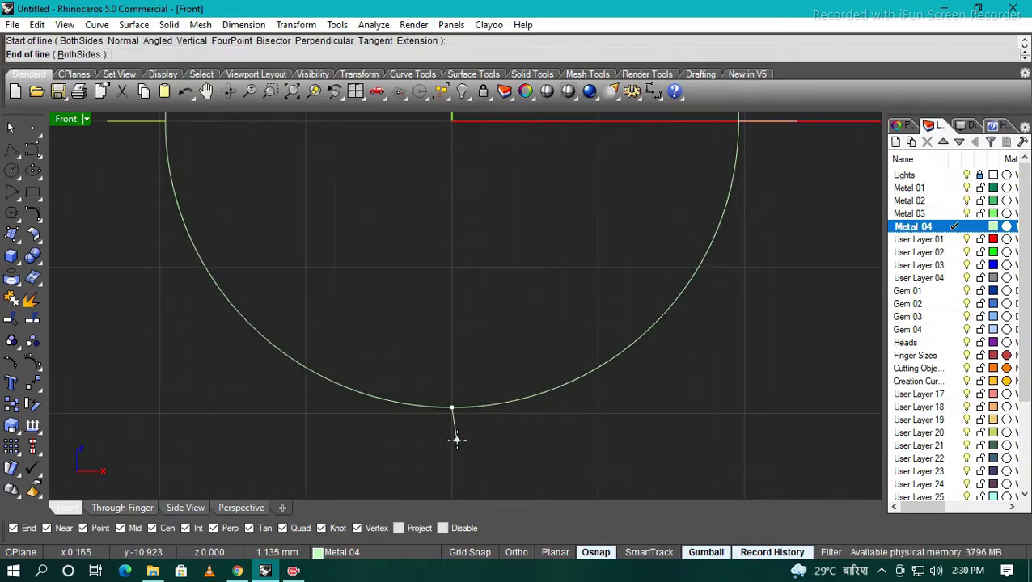
click(452, 453)
scroll(451, 453, down, 3)
right_drag(438, 394, 408, 277)
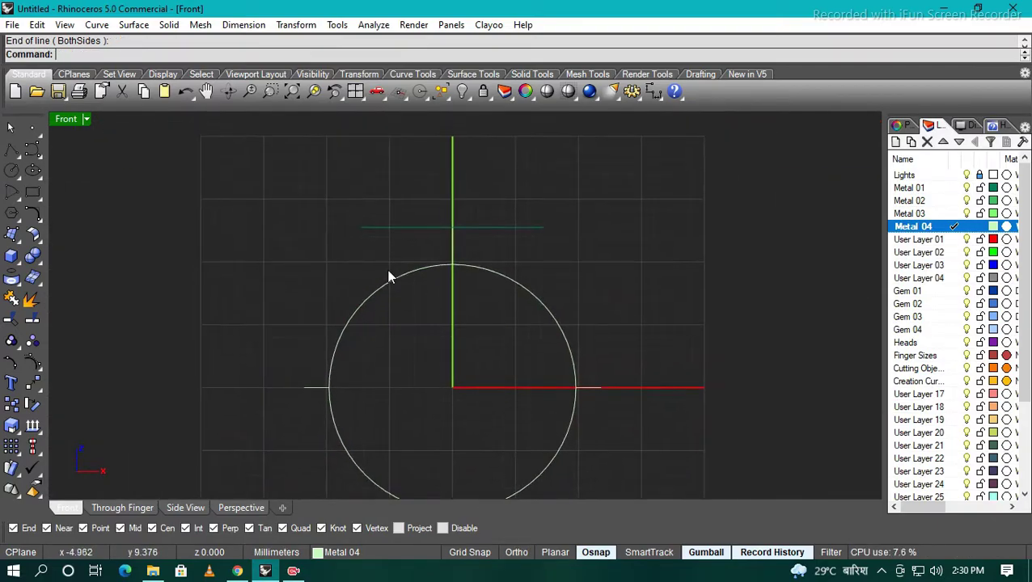
Step: Move the horizontal line above the circle to a new position
scroll(408, 267, up, 3)
drag(463, 345, 313, 324)
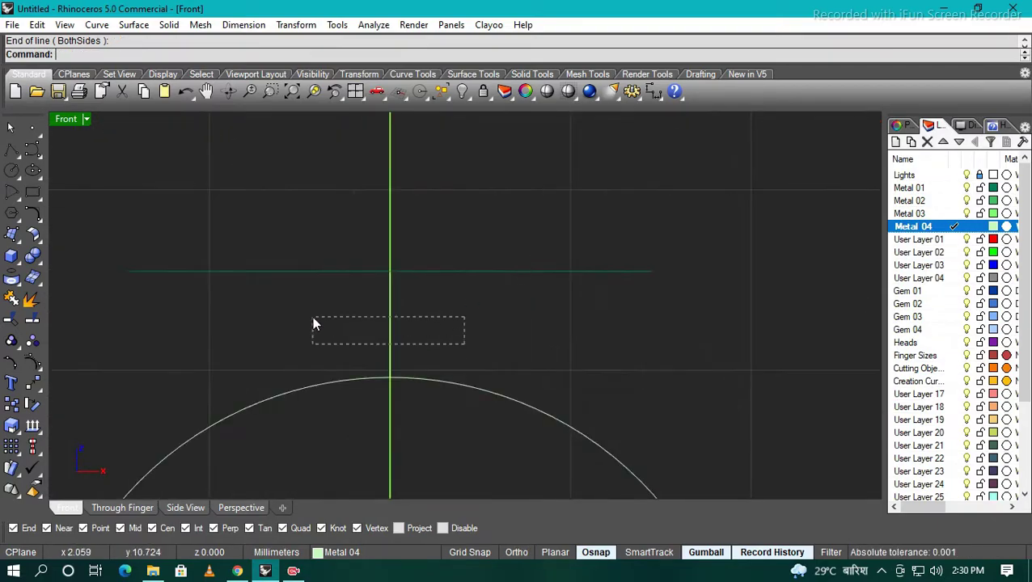
scroll(390, 285, up, 3)
scroll(356, 259, down, 3)
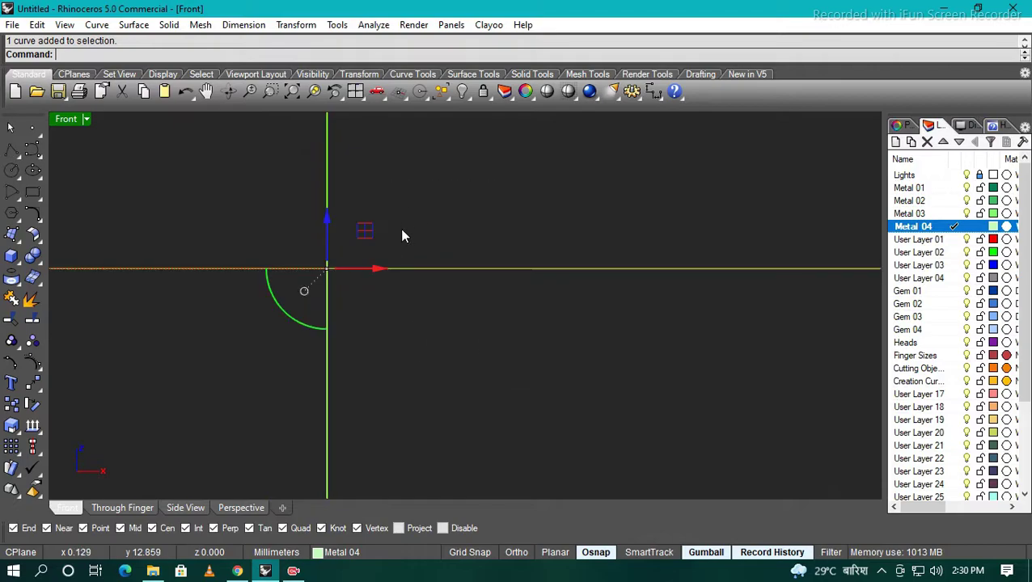
scroll(436, 275, up, 3)
key(Escape)
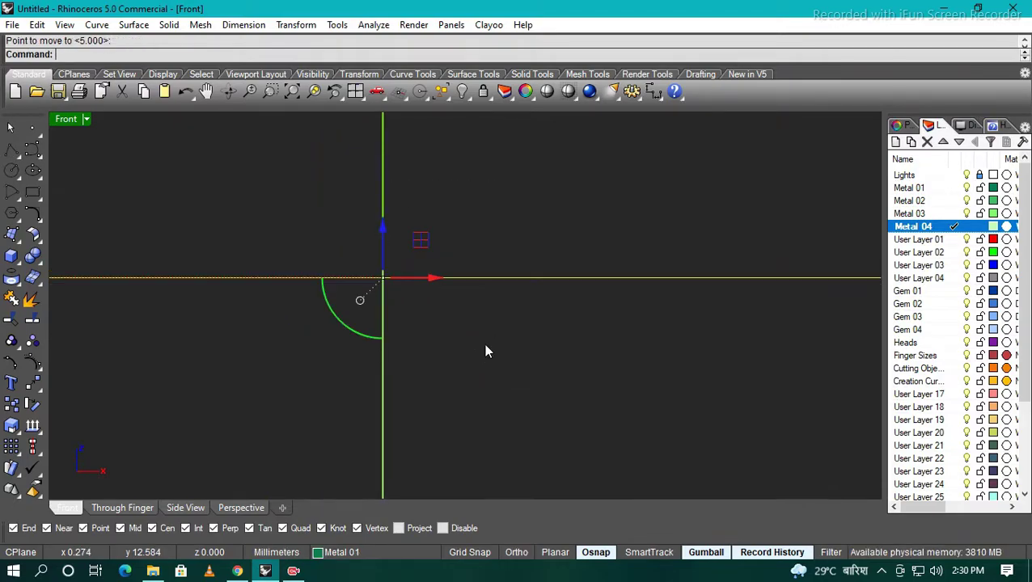
scroll(484, 351, down, 3)
right_drag(410, 357, 352, 306)
Step: Draw an arc from above-left of the circle to the bottom line, bulging around its left
text(Arc)
key(Return)
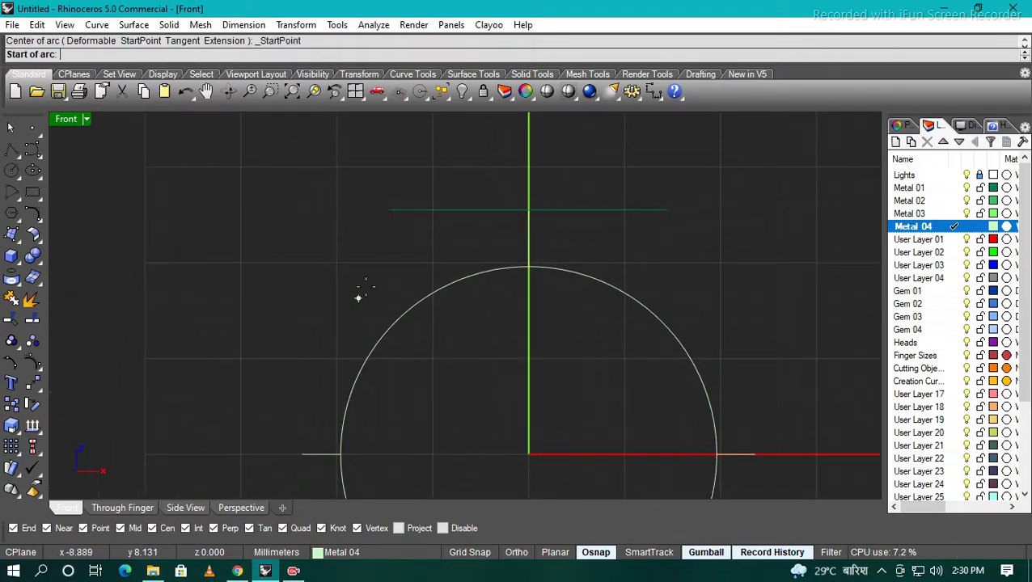
click(387, 212)
scroll(462, 350, down, 2)
scroll(429, 308, up, 2)
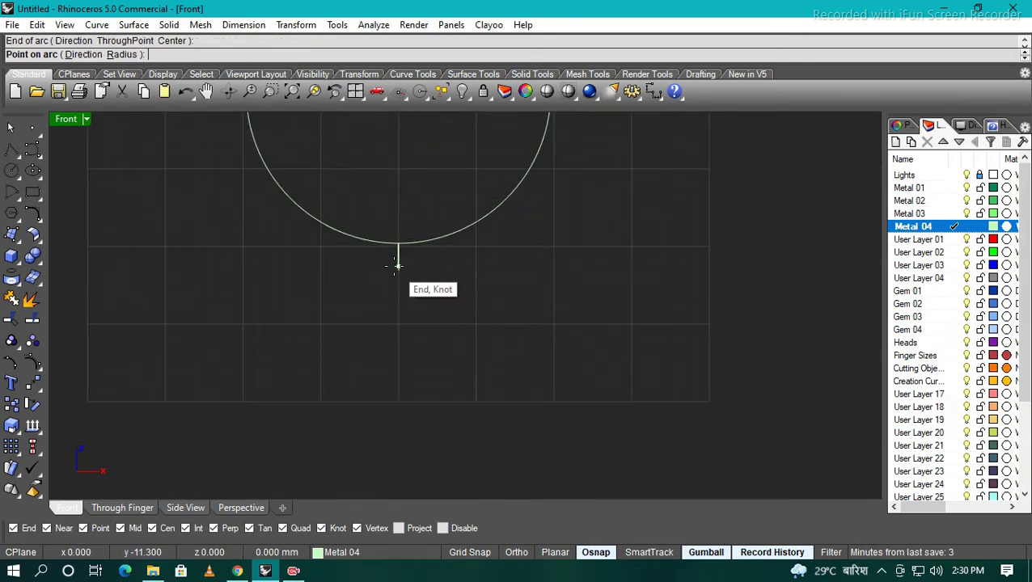
click(397, 260)
scroll(391, 249, down, 2)
scroll(348, 254, up, 2)
click(346, 254)
Step: Rebuild the arc with 8 control points and turn its points on
click(397, 357)
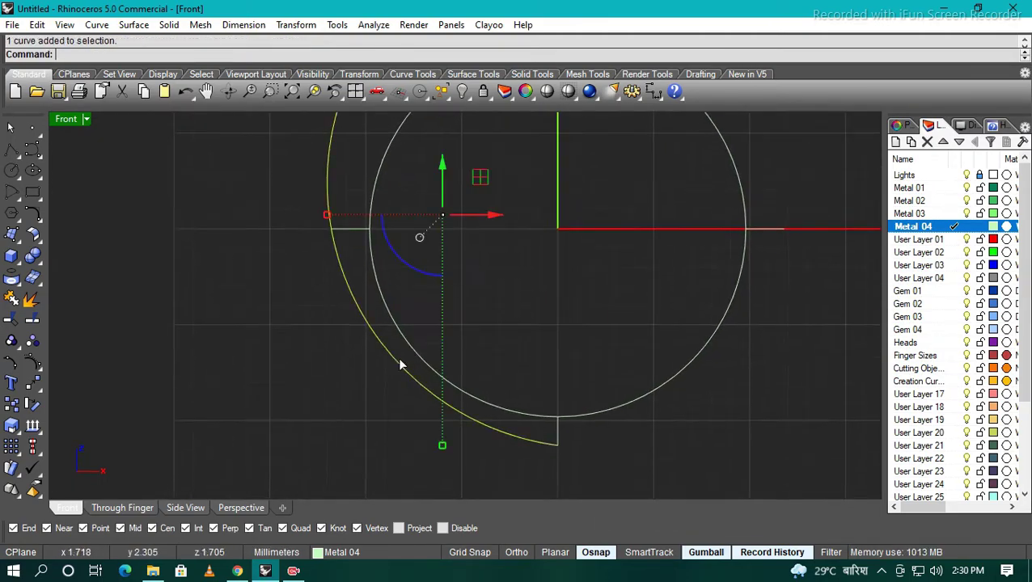
scroll(464, 344, up, 2)
text(rebuild)
key(Return)
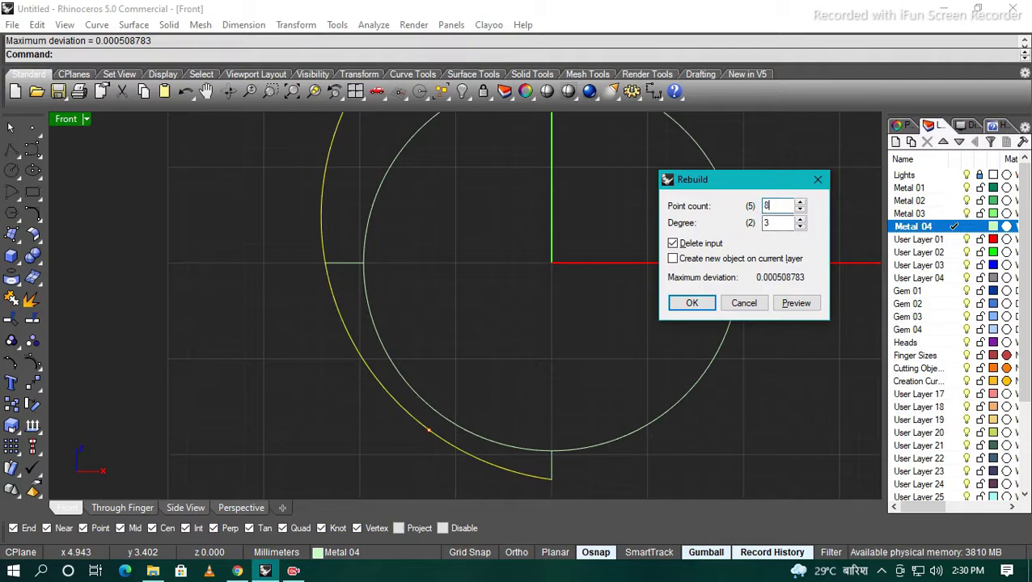
key(Return)
key(F10)
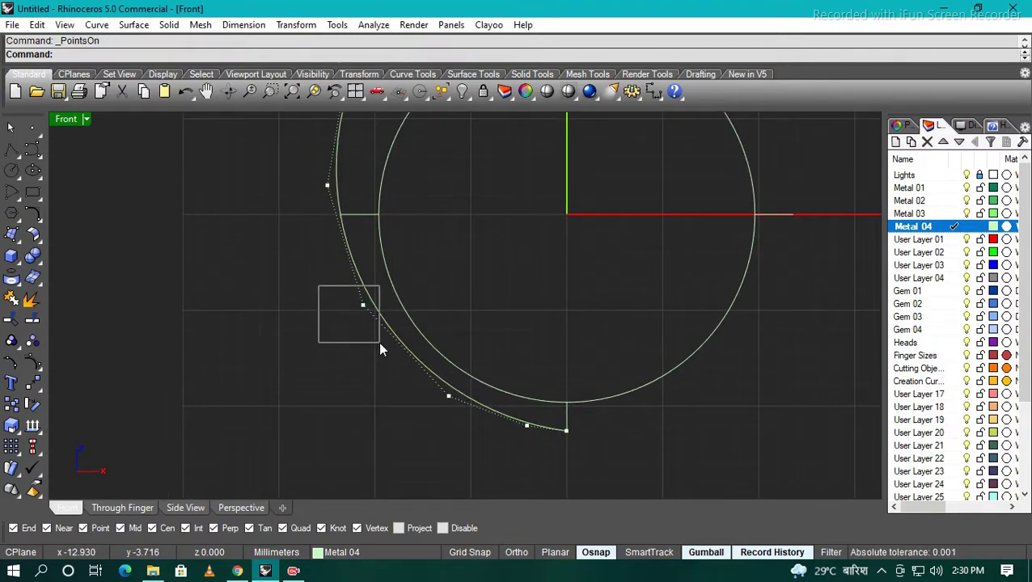
Step: Rotate the arc's control points to smooth the shank curve around the circle
drag(378, 342, 379, 342)
key(Return)
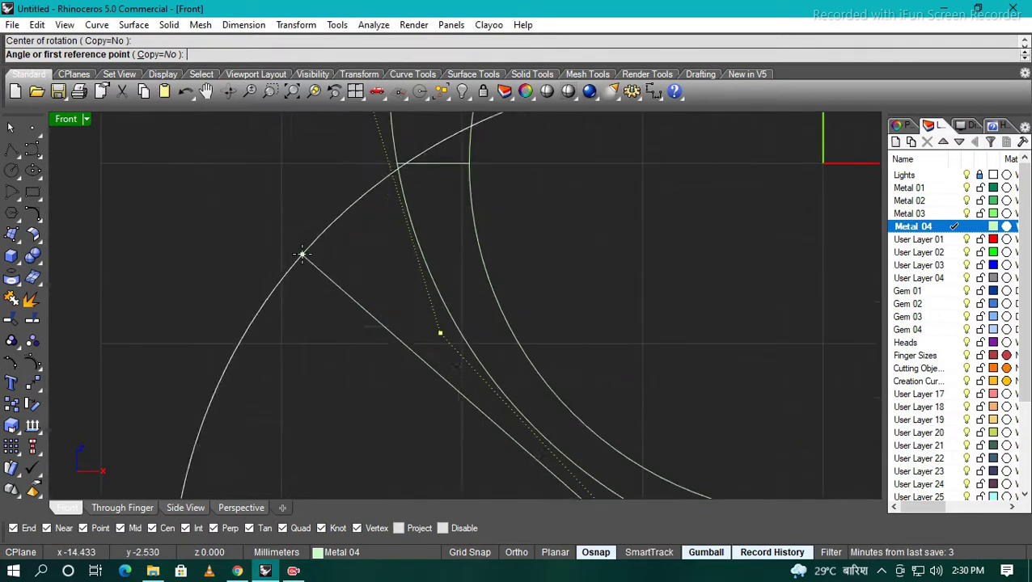
mouse_move(470, 432)
right_down()
mouse_move(452, 383)
mouse_move(418, 378)
right_up()
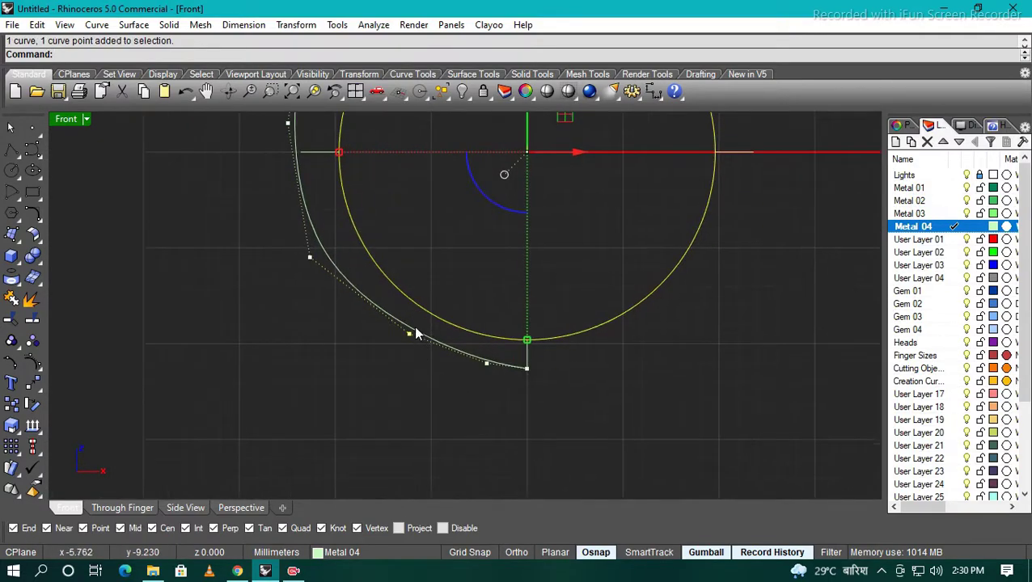
key(Return)
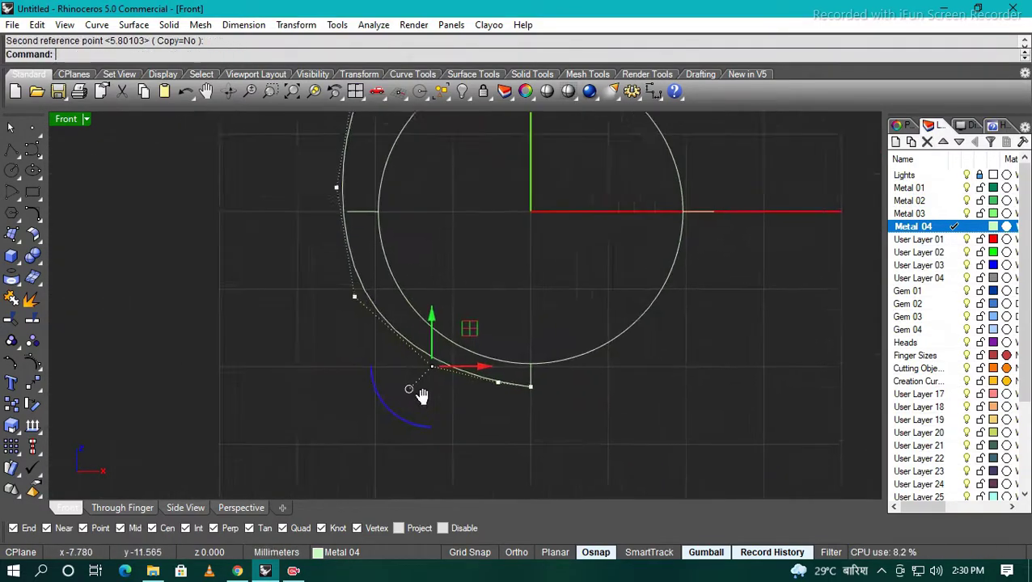
click(405, 338)
scroll(405, 338, down, 3)
scroll(412, 301, up, 2)
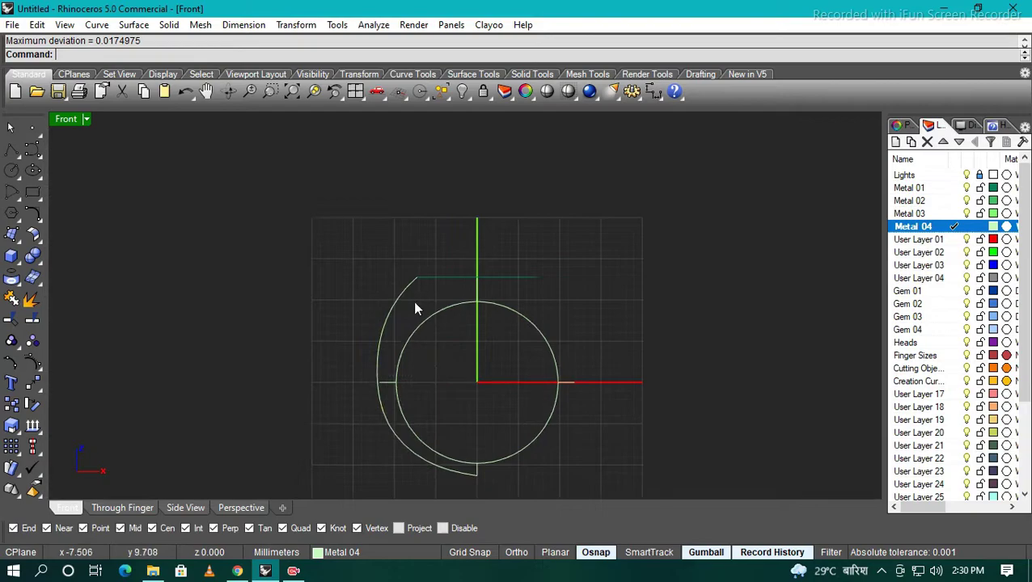
mouse_move(413, 301)
right_down()
mouse_move(525, 390)
mouse_move(498, 349)
mouse_move(546, 403)
mouse_move(445, 362)
mouse_move(405, 300)
mouse_move(422, 402)
mouse_move(427, 380)
right_up()
Step: In Top view, move the side curve's end control point onto the flower-outline intersection
text(right)
key(Return)
text(top)
key(Return)
key(Home)
scroll(422, 402, up, 3)
scroll(421, 387, up, 1)
scroll(382, 406, up, 1)
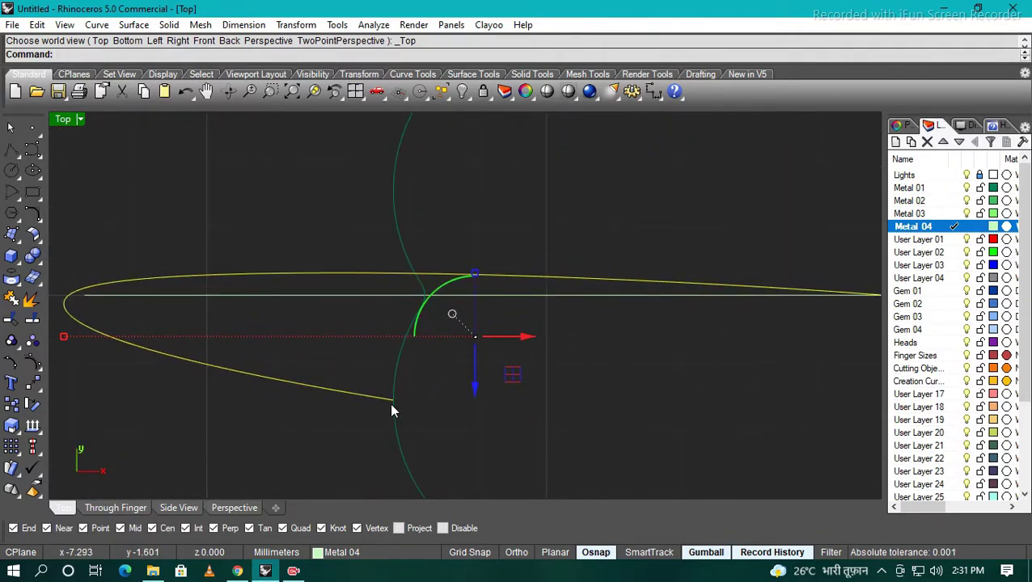
key(F10)
click(391, 402)
click(469, 270)
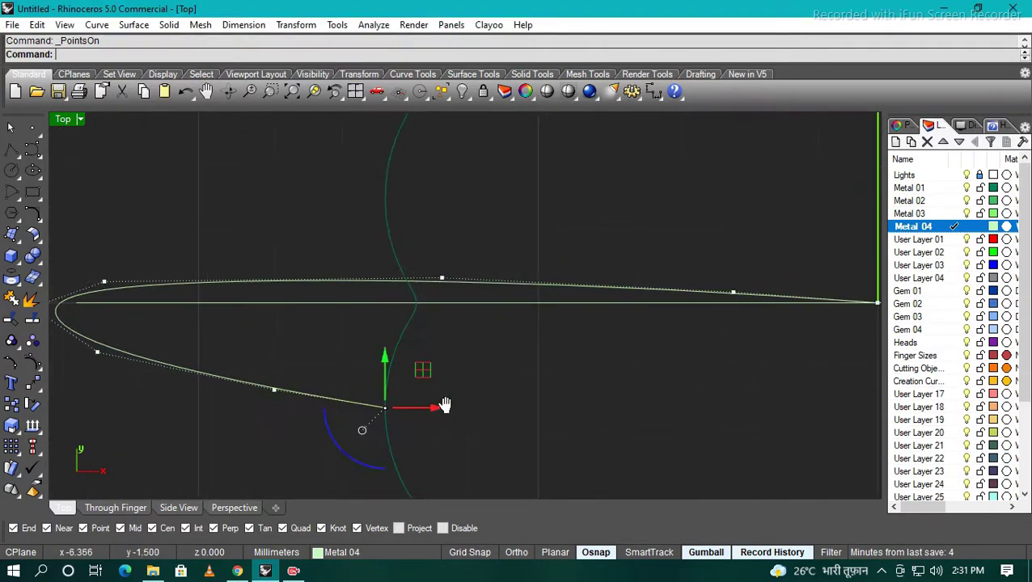
click(396, 412)
click(415, 303)
Step: Rebuild the side curve with default settings to smooth it
scroll(386, 366, down, 3)
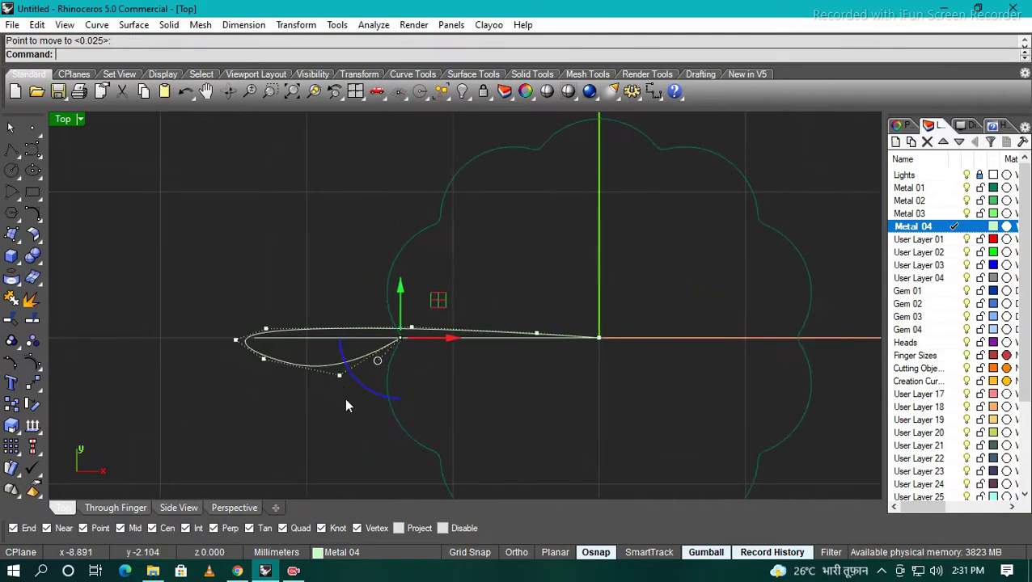
scroll(273, 366, up, 1)
click(294, 336)
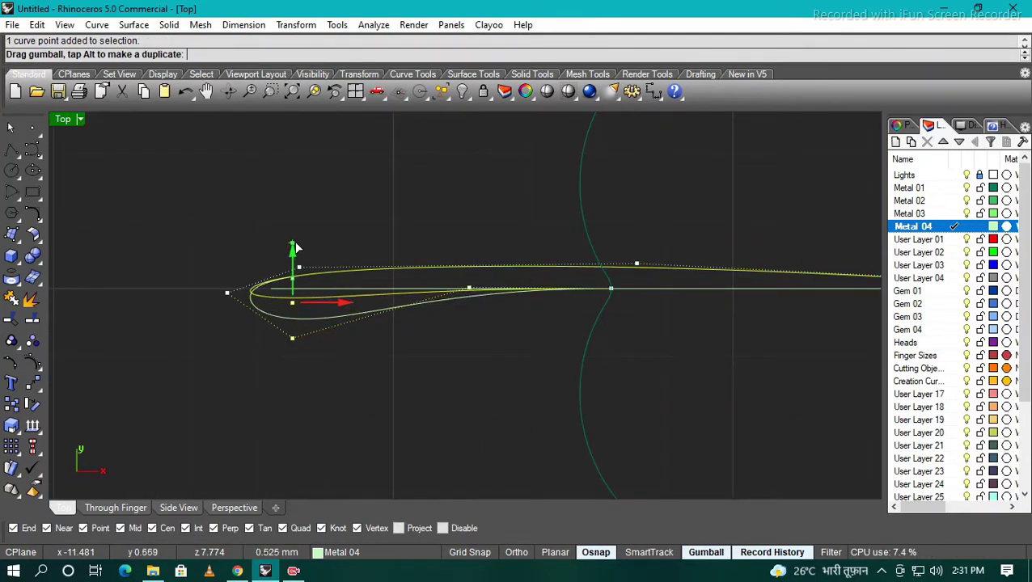
scroll(369, 357, down, 3)
mouse_move(369, 356)
ctrl+shift+right_down()
mouse_move(500, 315)
mouse_move(412, 387)
ctrl+shift+right_up()
click(418, 397)
text(R)
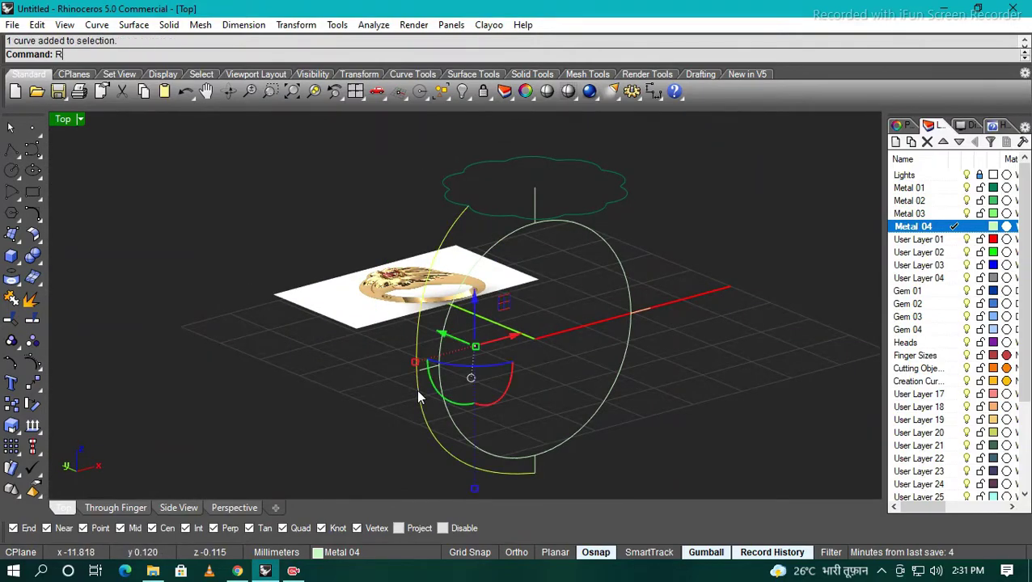
key(BackSpace)
mouse_move(530, 410)
ctrl+shift+right_down()
mouse_move(550, 315)
mouse_move(464, 328)
ctrl+shift+right_up()
scroll(463, 328, up, 3)
text(Rebuild)
key(Return)
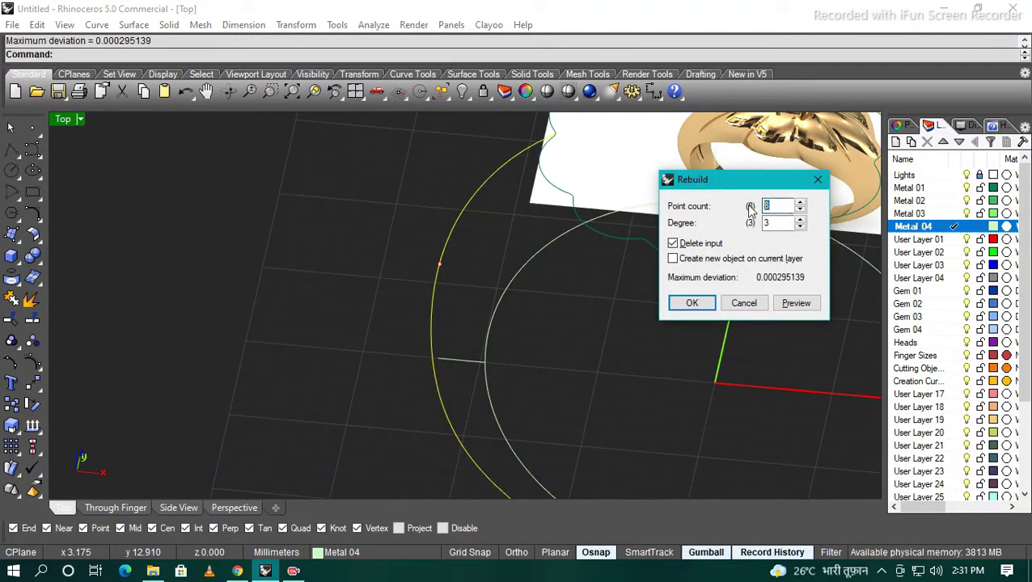
key(Return)
Step: Inspect the rebuilt curve in 3D, reselect it, and return to an exact top view
mouse_move(746, 204)
ctrl+shift+right_down()
mouse_move(595, 310)
mouse_move(563, 354)
ctrl+shift+right_up()
scroll(563, 355, up, 3)
click(492, 359)
click(457, 242)
scroll(585, 378, down, 3)
ctrl+shift+right_drag(492, 359, 585, 378)
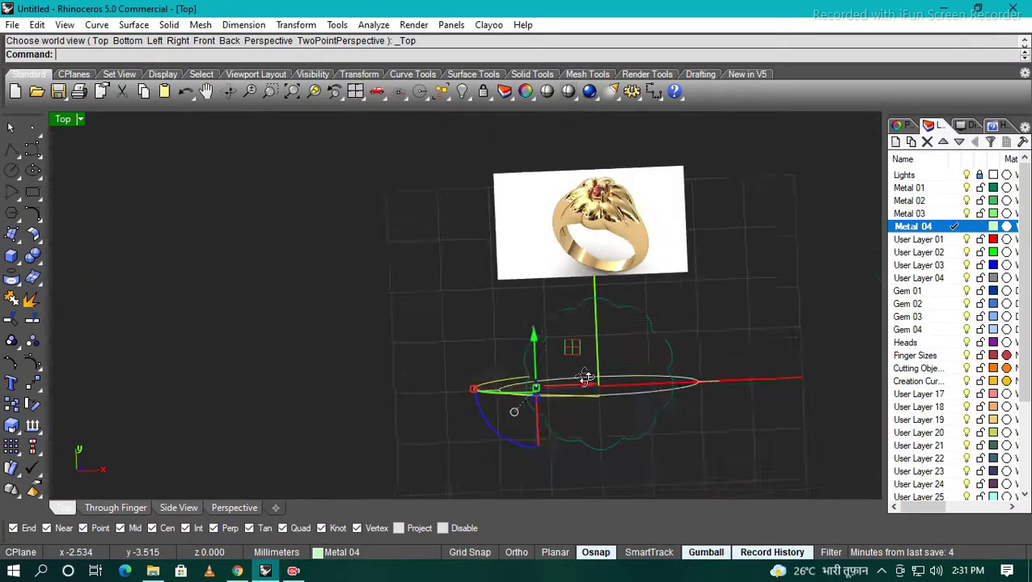
key(Home)
key(Home)
key(Home)
Step: Mirror the curve across the centre axis starting from origin 0
text(Mirror)
key(Return)
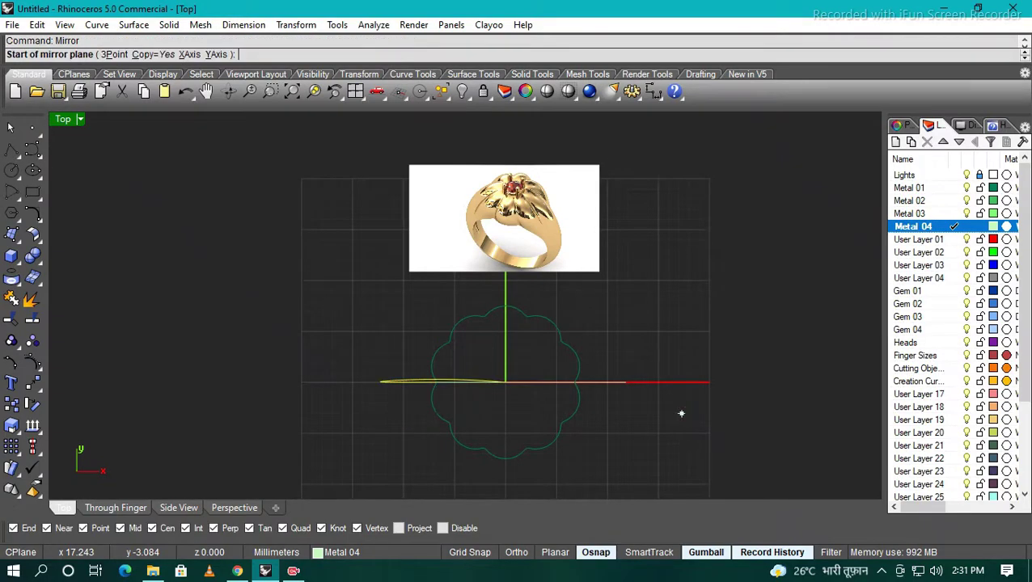
text(0)
key(Return)
mouse_move(617, 433)
ctrl+shift+right_down()
mouse_move(616, 333)
mouse_move(548, 357)
ctrl+shift+right_up()
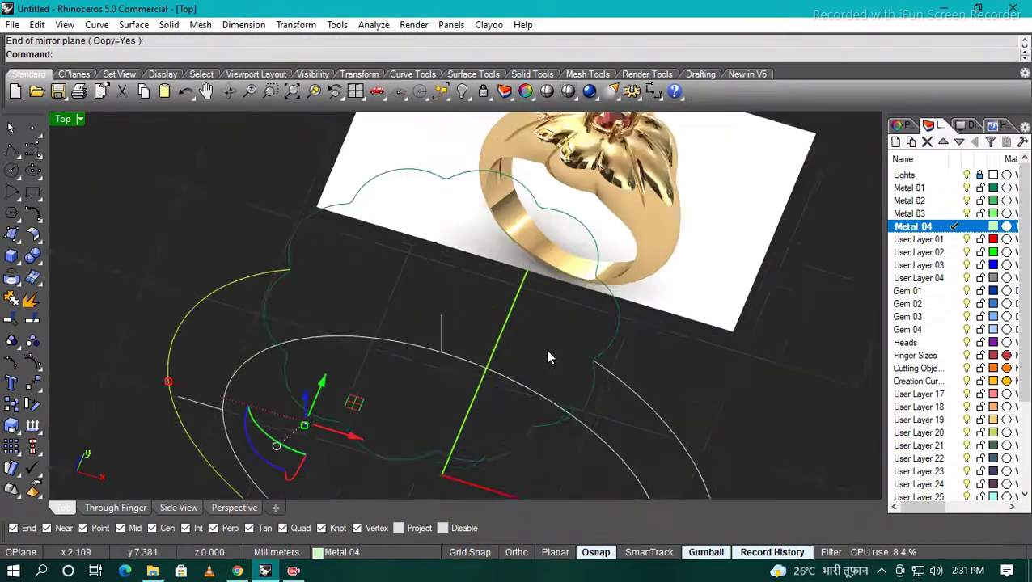
scroll(548, 357, up, 5)
click(544, 364)
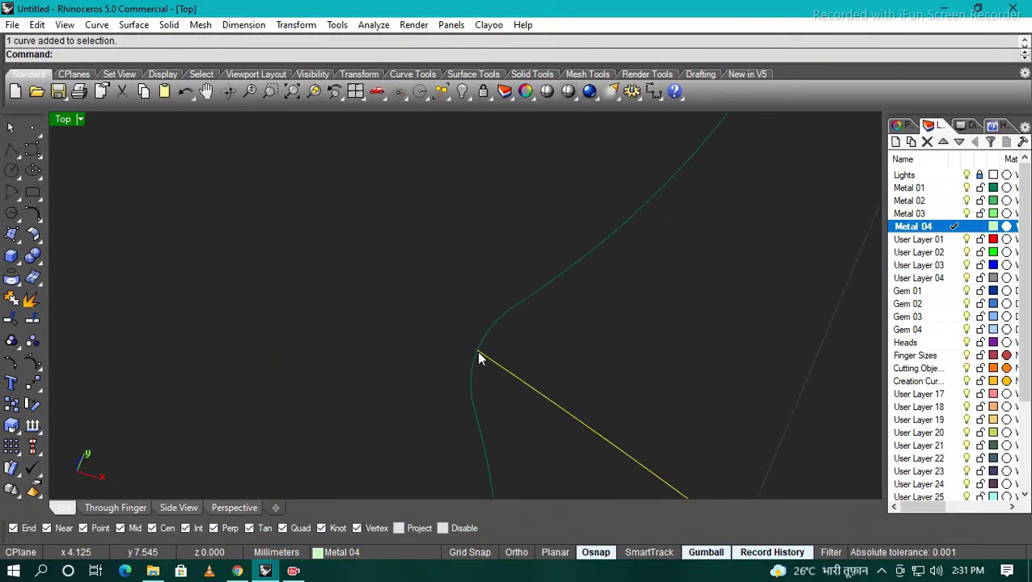
scroll(476, 351, down, 5)
mouse_move(477, 351)
ctrl+shift+right_down()
mouse_move(509, 379)
mouse_move(457, 340)
mouse_move(486, 387)
ctrl+shift+right_up()
Step: In Front view, draw a line from the profile's top end to the centre axis and bend its middle point
key(ctrl+F3)
key(ctrl+F2)
right_drag(345, 367, 492, 371)
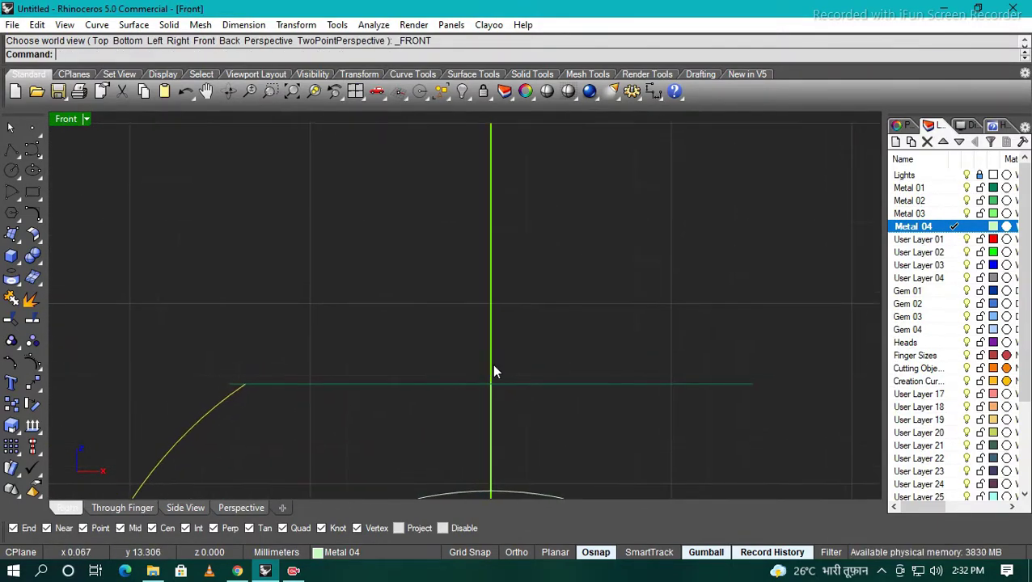
text(line)
key(Return)
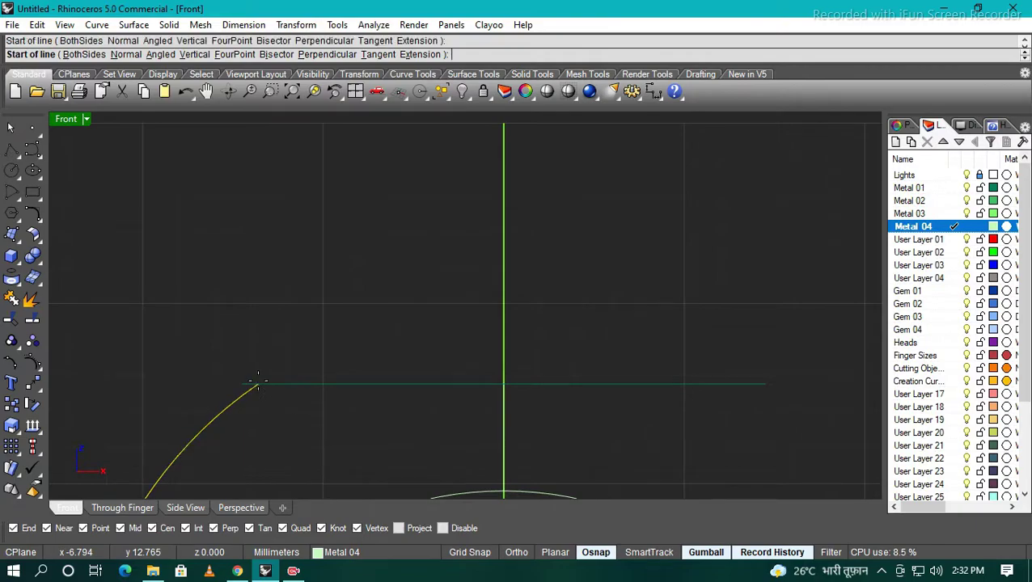
click(503, 236)
click(434, 332)
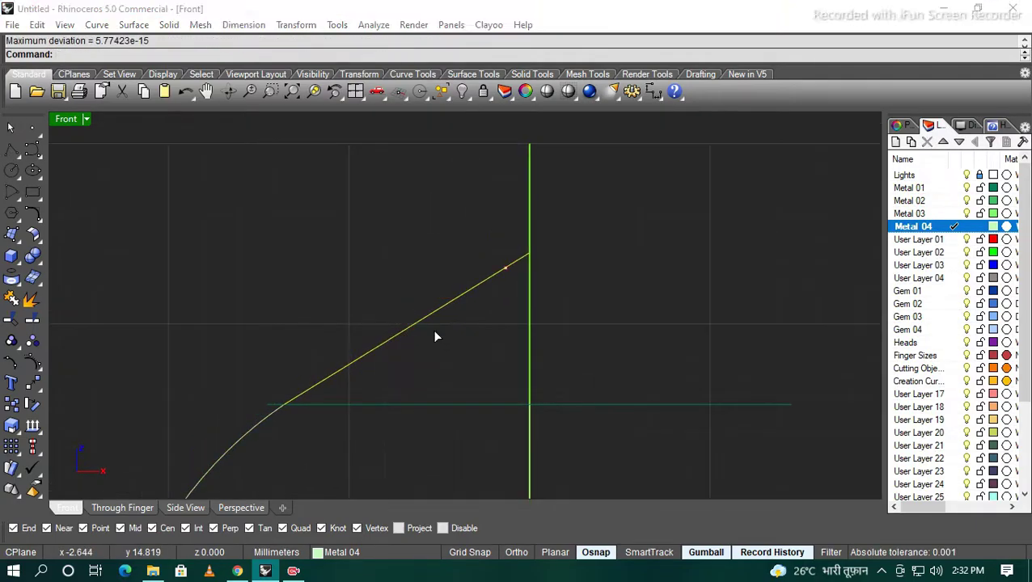
key(F10)
drag(339, 308, 474, 376)
drag(437, 289, 395, 246)
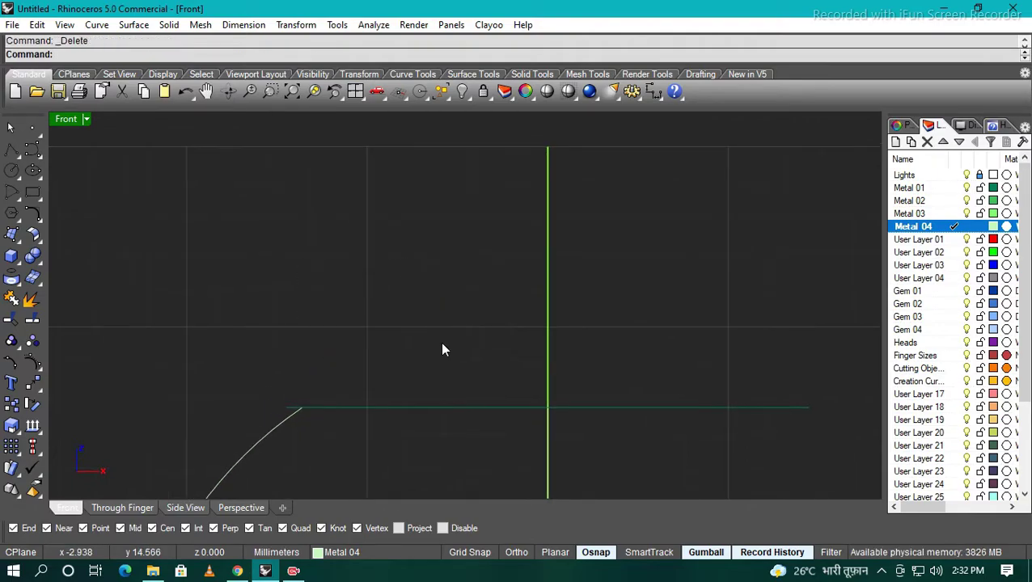
Step: Draw a trial arc from the curve's end through a picked point
click(300, 403)
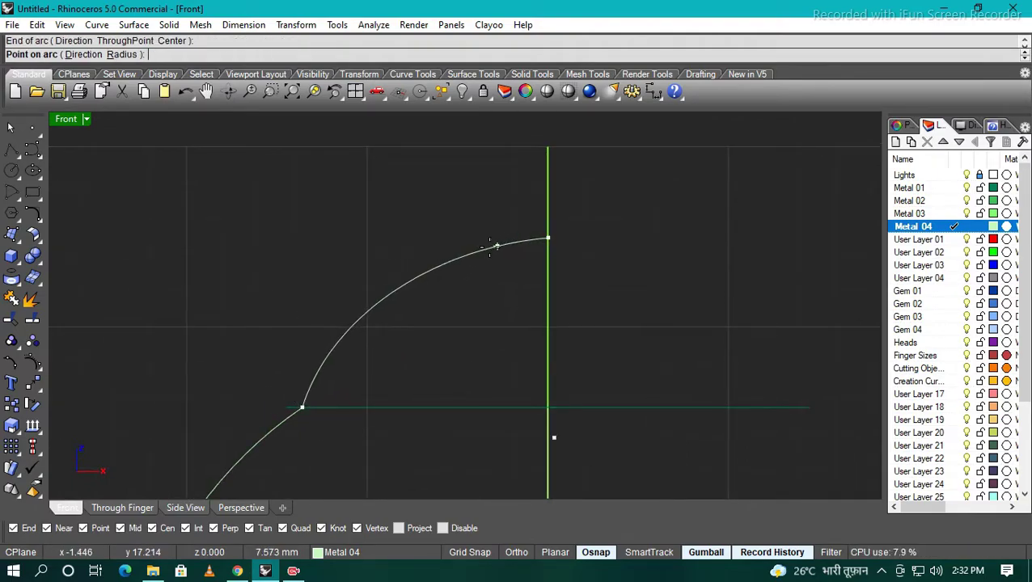
click(476, 240)
right_drag(310, 424, 407, 388)
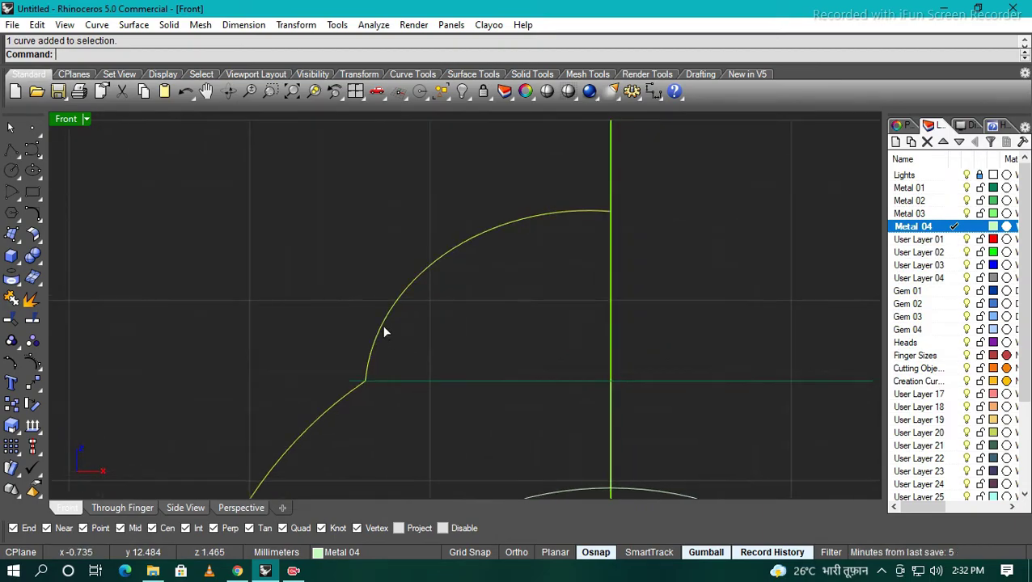
mouse_move(473, 349)
right_down()
mouse_move(373, 412)
mouse_move(405, 354)
mouse_move(355, 357)
right_up()
Step: Draw an arc from the profile endpoint to the centre axis and join it to the profile curve
key(ctrl+F1)
scroll(486, 396, down, 3)
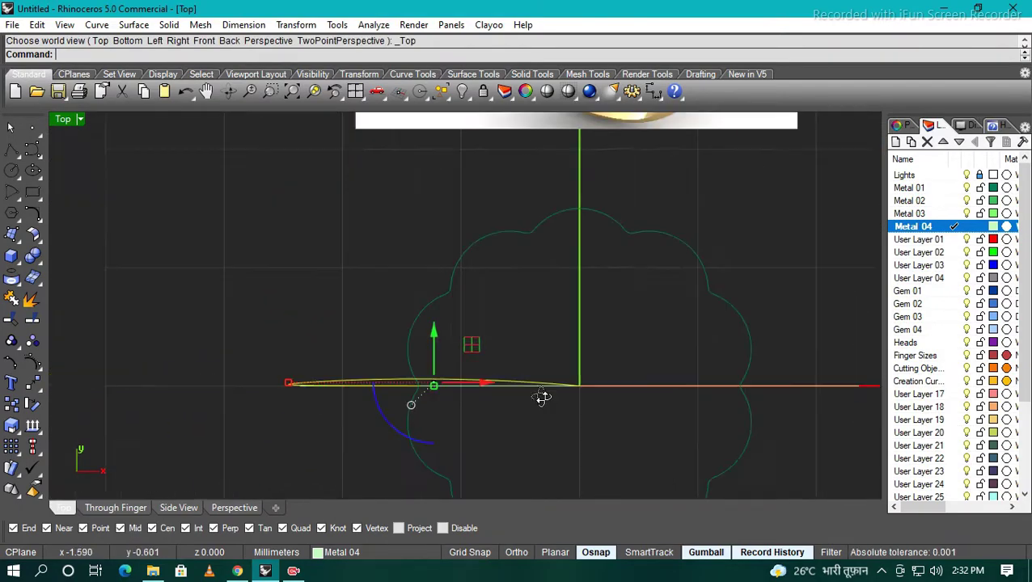
scroll(423, 237, up, 5)
scroll(424, 253, up, 3)
right_click(422, 249)
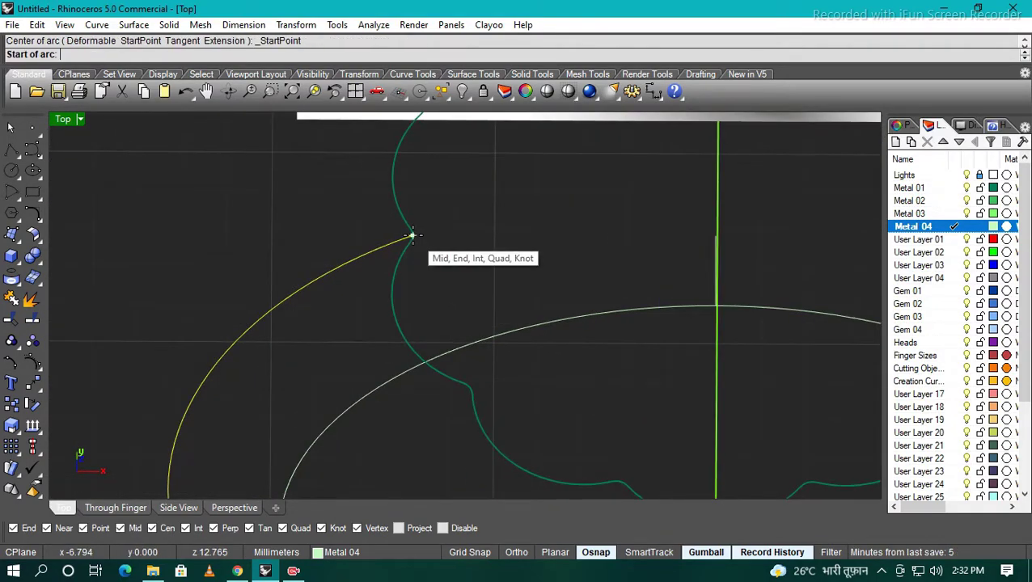
click(413, 236)
key(ctrl+F2)
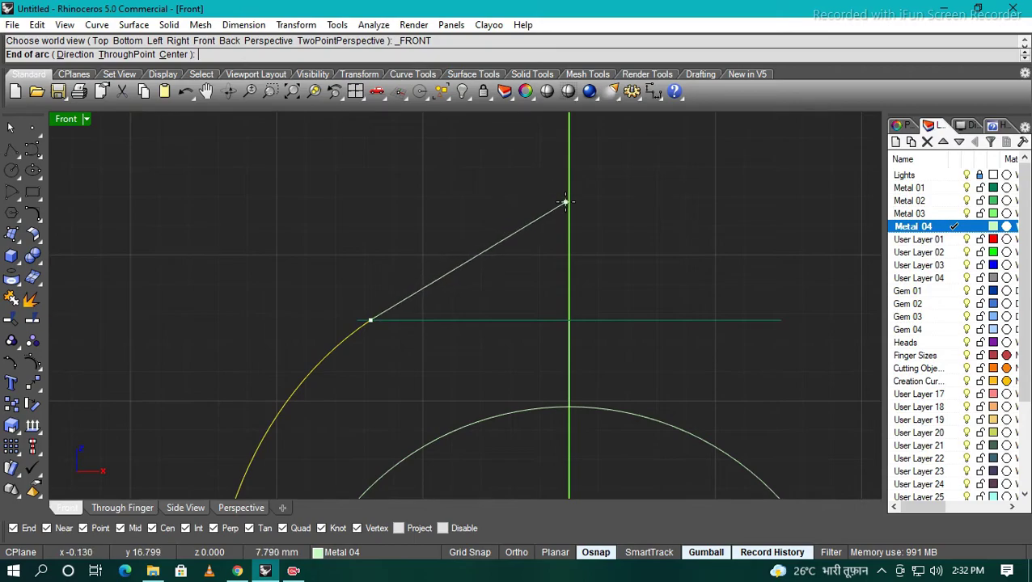
click(565, 183)
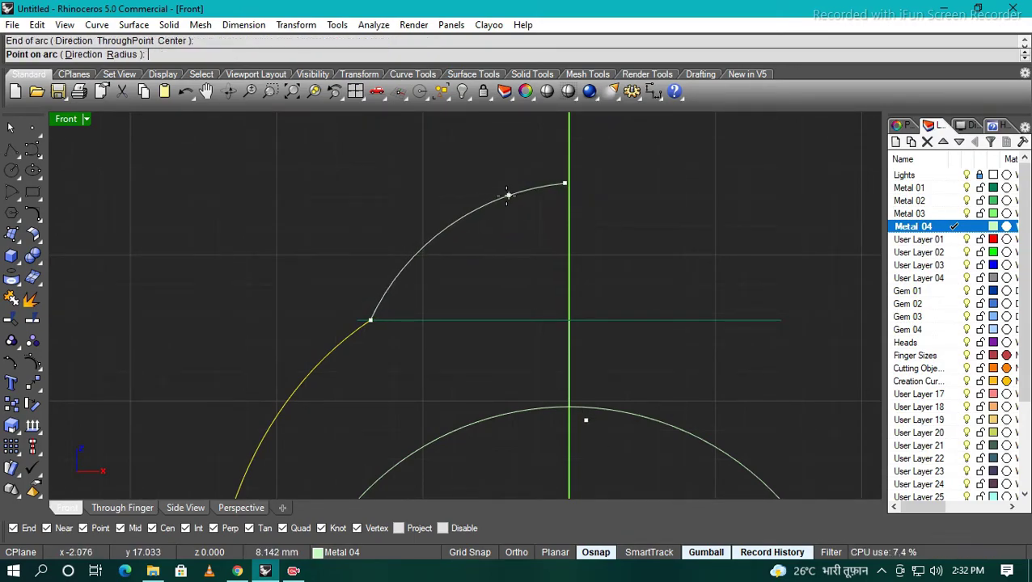
click(386, 320)
key(ctrl+j)
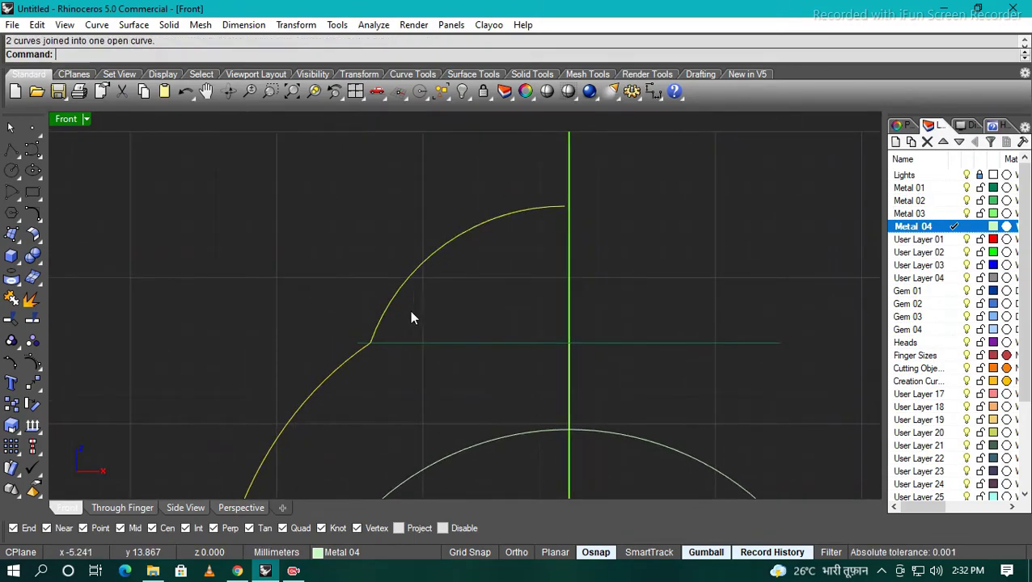
Step: Round the profile's corners with a 0.2 radius
text(.2)
key(Return)
scroll(390, 355, up, 3)
scroll(337, 305, up, 3)
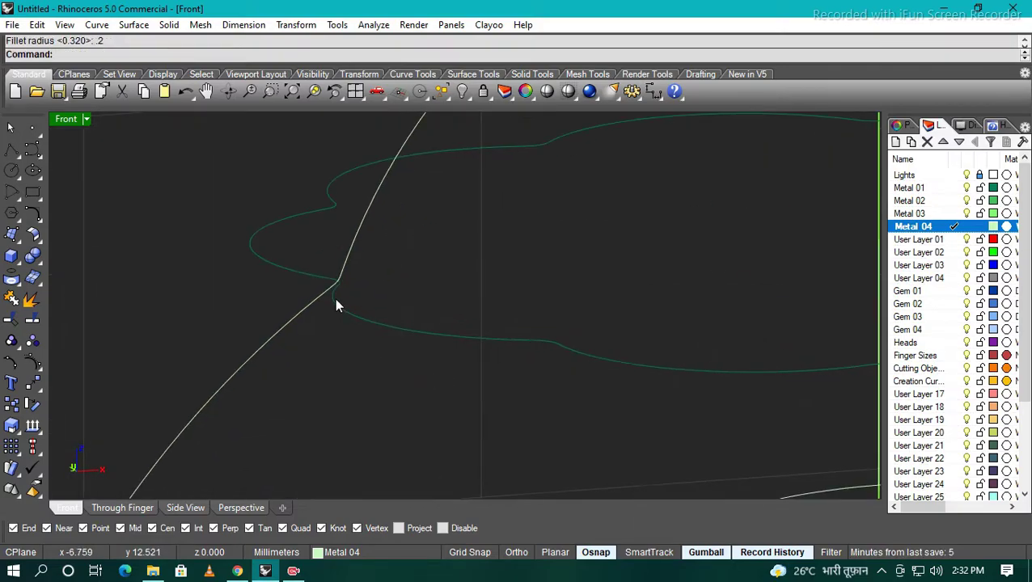
scroll(349, 296, up, 3)
Step: Try deleting three control points near the corner, then undo the deletions
key(F10)
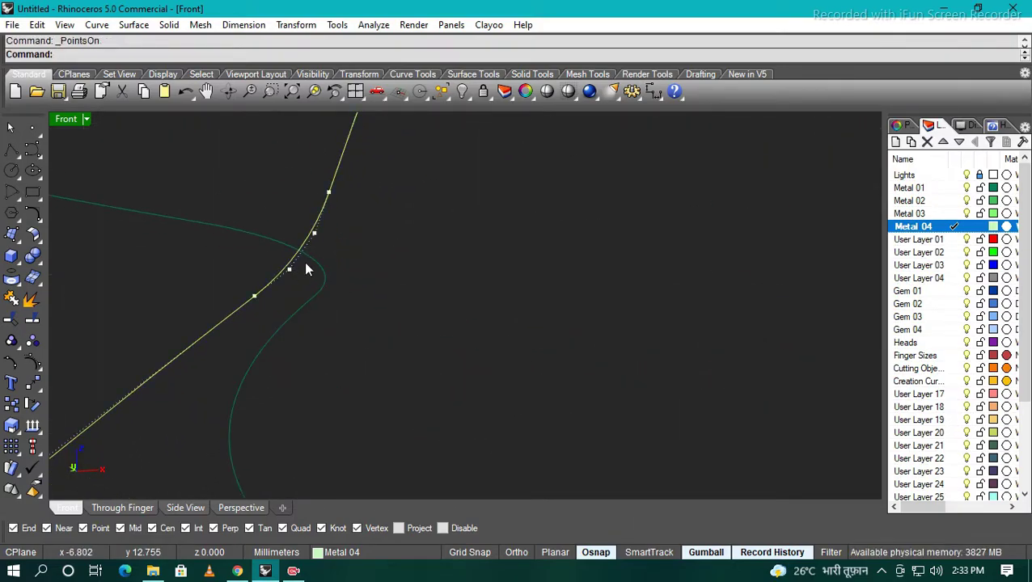
drag(283, 288, 283, 287)
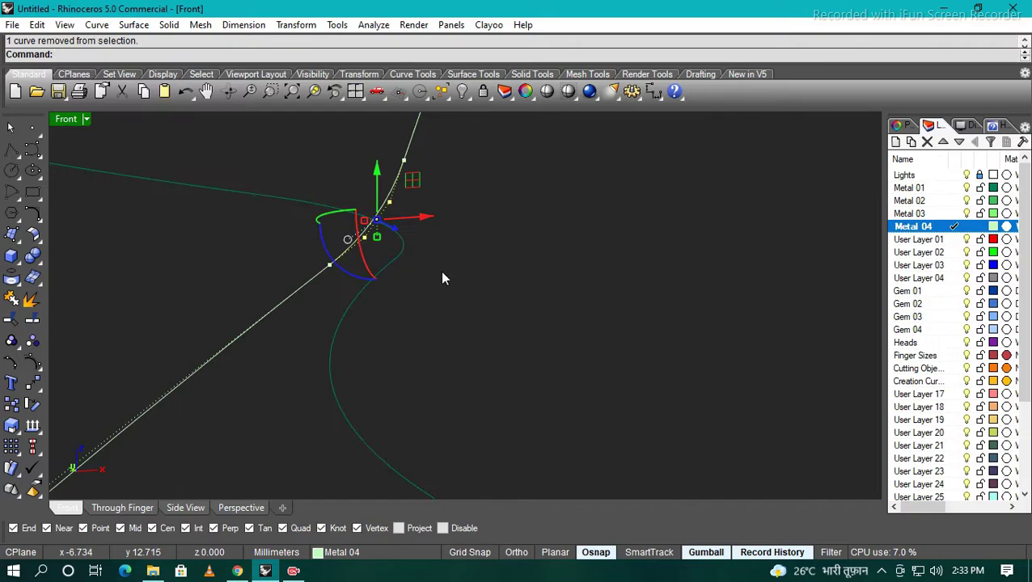
key(Delete)
click(365, 275)
key(Delete)
click(403, 278)
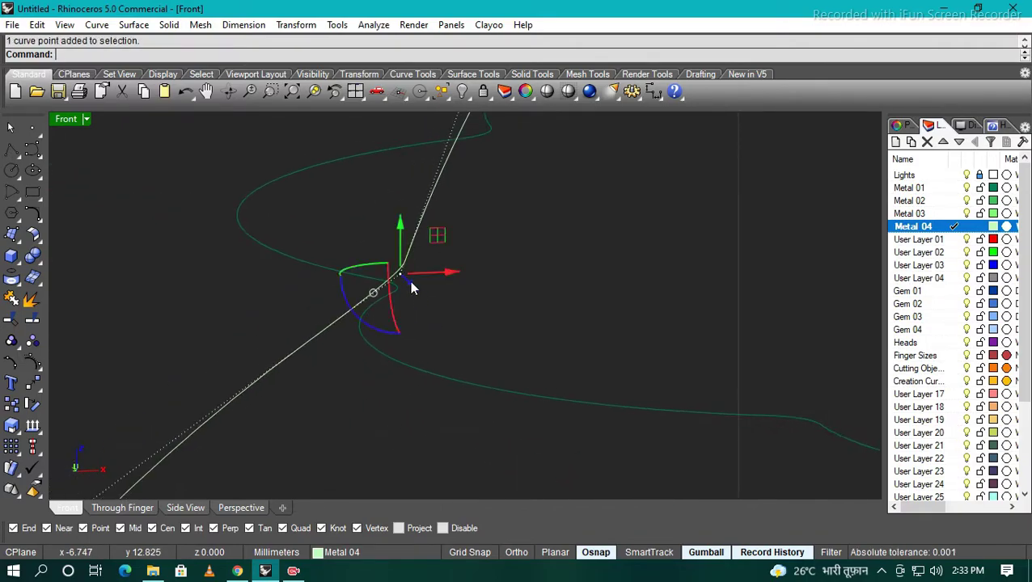
key(Delete)
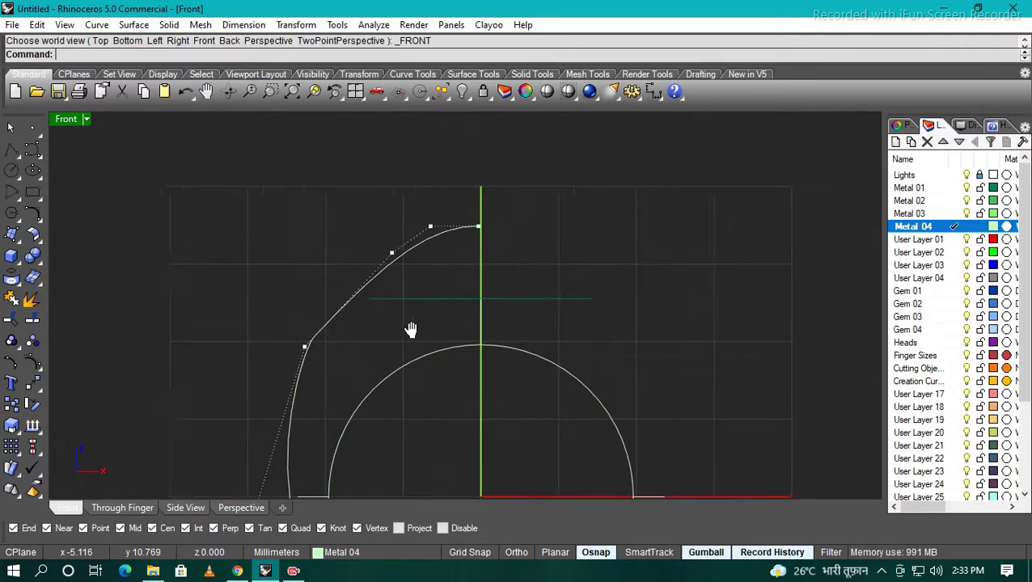
key(ctrl+z)
key(ctrl+z)
Step: Rerun corner rounding on the profile curve with a radius of 5
scroll(369, 310, up, 3)
click(394, 311)
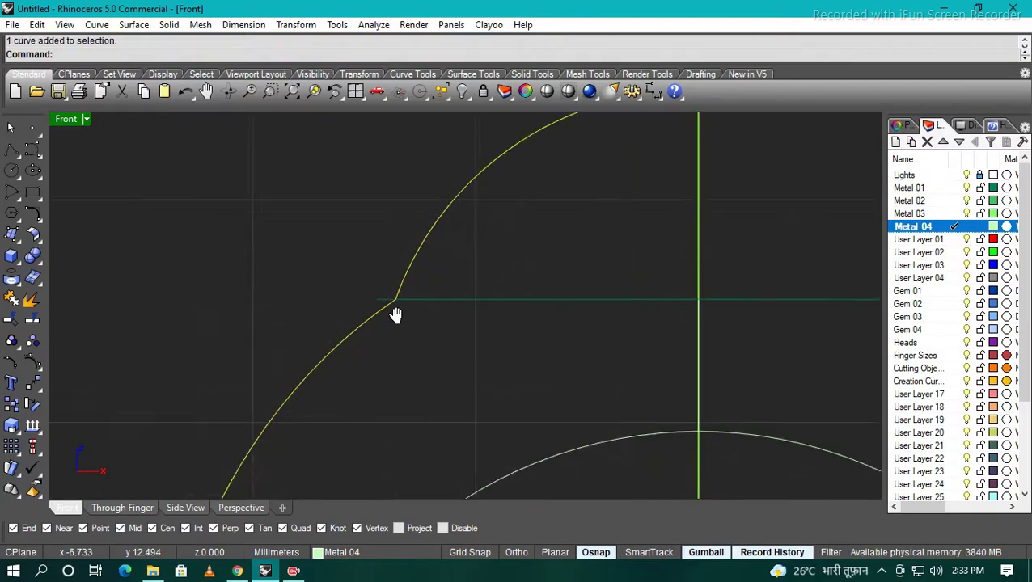
right_drag(395, 316, 372, 321)
right_click(377, 329)
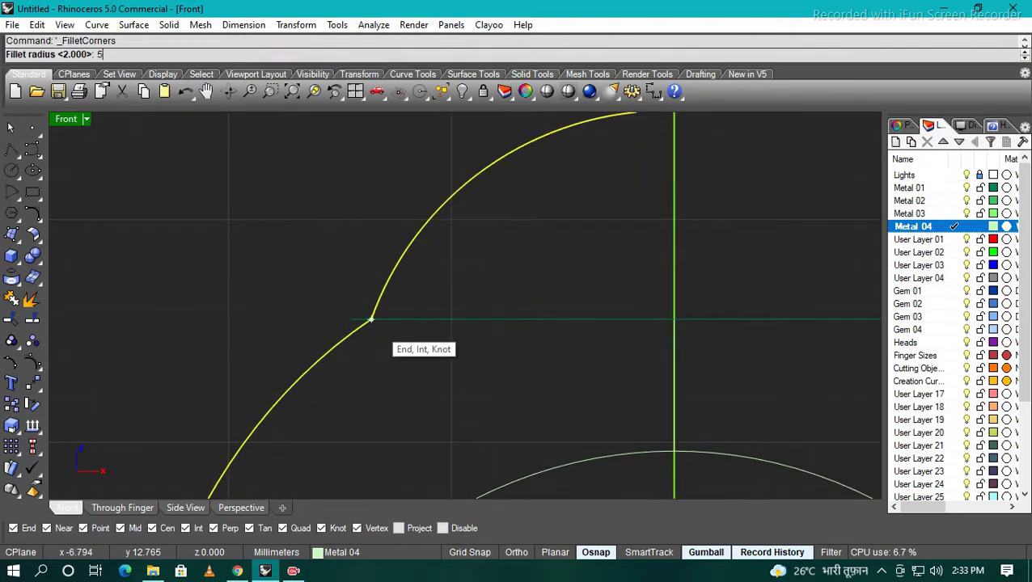
text(5)
key(Return)
scroll(425, 331, down, 3)
Step: Rebuild the profile curve to 5 points, degree 3
text(R4)
key(Return)
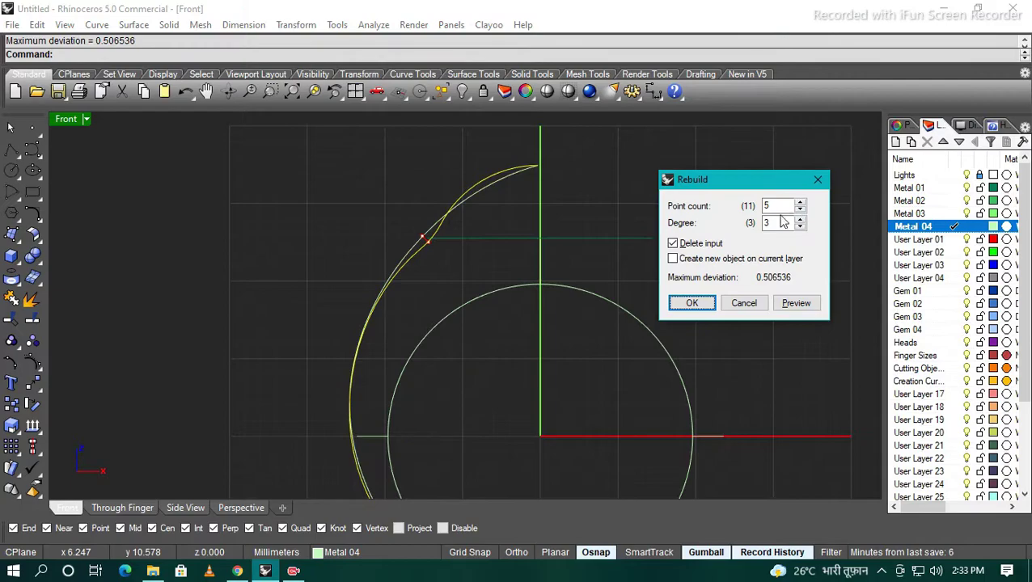
click(709, 310)
scroll(603, 161, down, 3)
scroll(517, 231, up, 5)
mouse_move(518, 230)
right_down()
mouse_move(526, 218)
mouse_move(461, 249)
right_up()
scroll(585, 281, down, 3)
scroll(483, 207, up, 3)
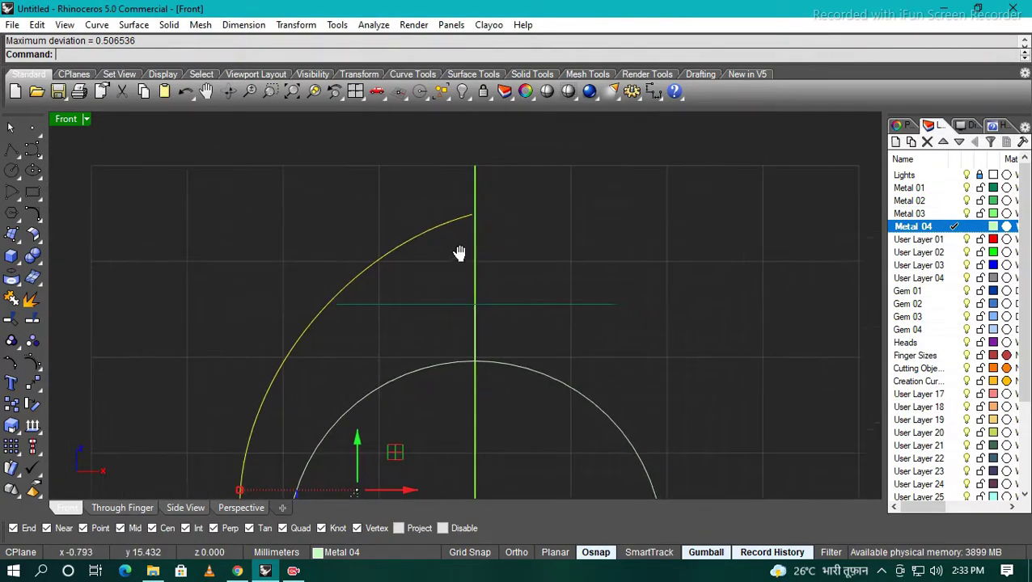
scroll(488, 203, up, 1)
scroll(485, 210, up, 2)
Step: Move the top control points to round the curve where it meets the axis
click(462, 255)
key(F10)
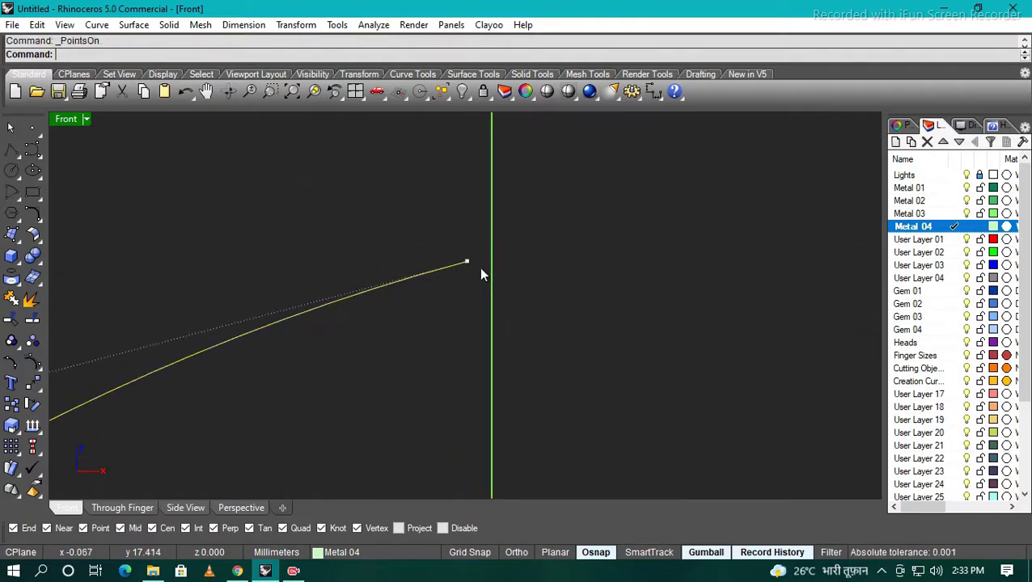
drag(533, 223, 516, 269)
scroll(590, 295, down, 2)
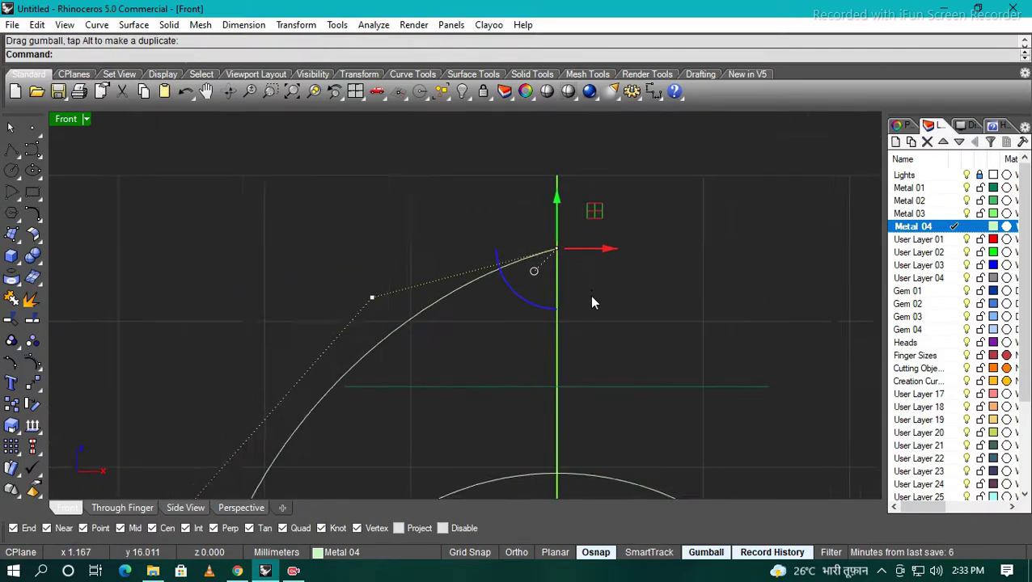
drag(589, 295, 551, 351)
scroll(556, 366, down, 2)
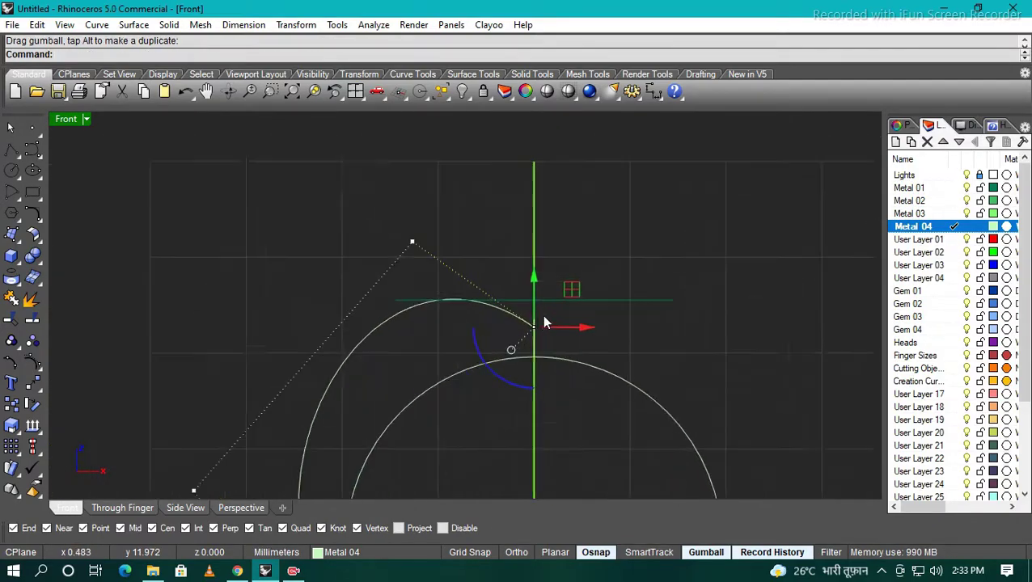
mouse_move(542, 314)
mouse_down()
mouse_move(537, 242)
mouse_move(538, 284)
mouse_up()
scroll(538, 284, down, 2)
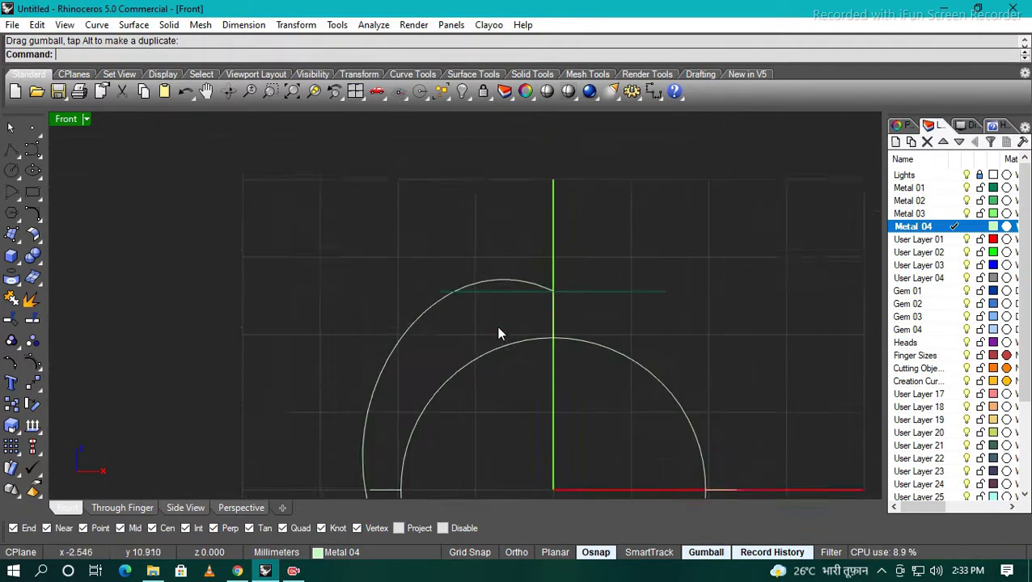
Step: Reselect the whole profile curve and a control point to check the shape
click(436, 298)
scroll(494, 318, down, 2)
scroll(493, 318, up, 2)
scroll(472, 317, up, 2)
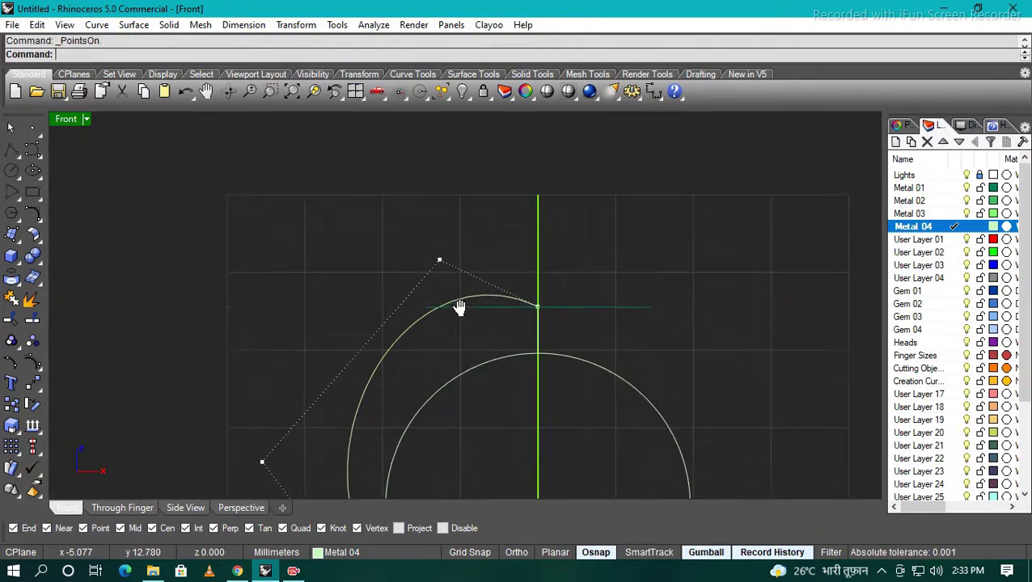
scroll(461, 301, up, 2)
scroll(487, 269, up, 1)
click(472, 281)
scroll(484, 361, down, 2)
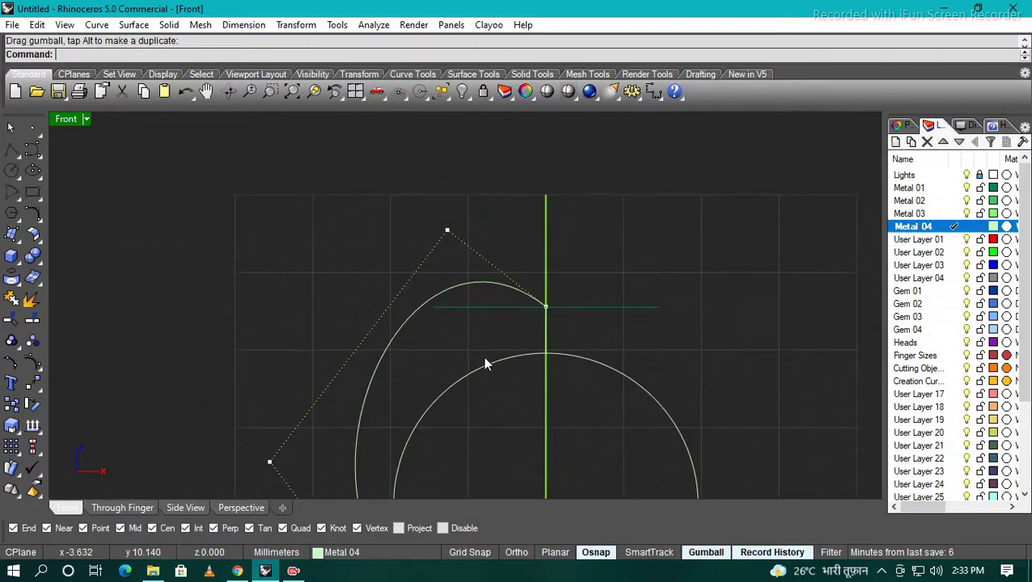
click(376, 361)
scroll(376, 361, down, 2)
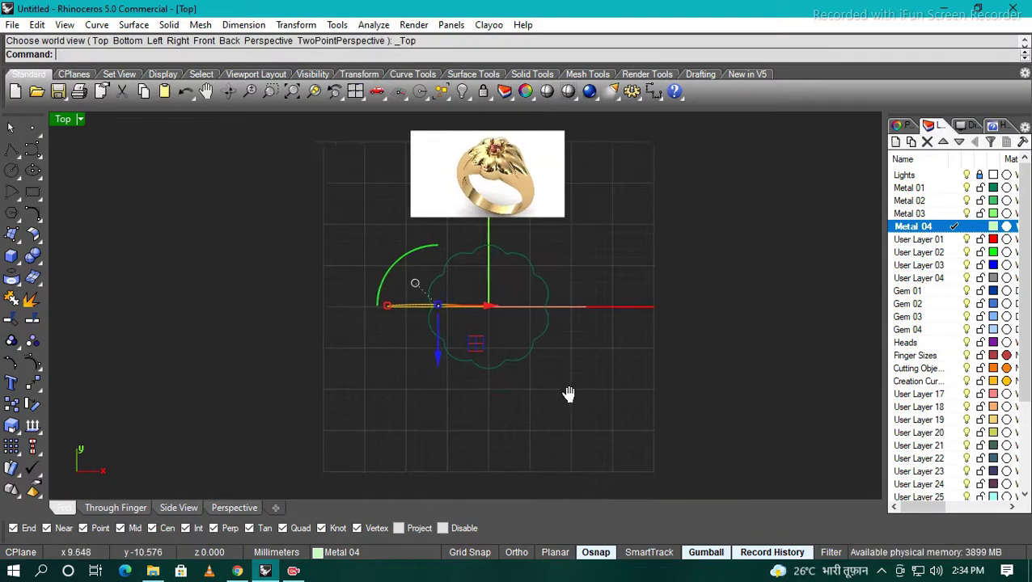
Step: Rotate a copy of the profile 90° about the origin and orbit to check it
text(0)
key(Return)
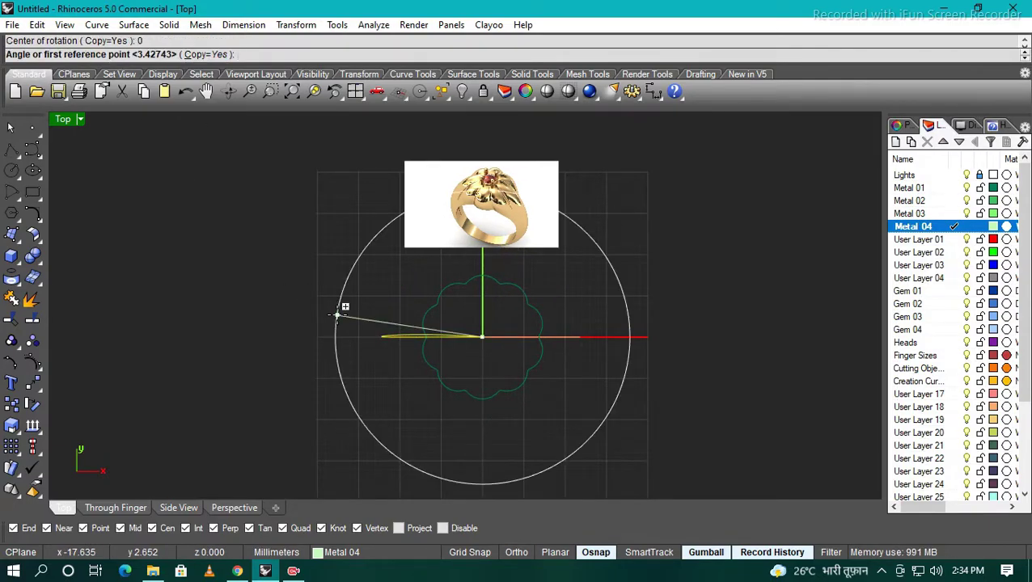
click(341, 338)
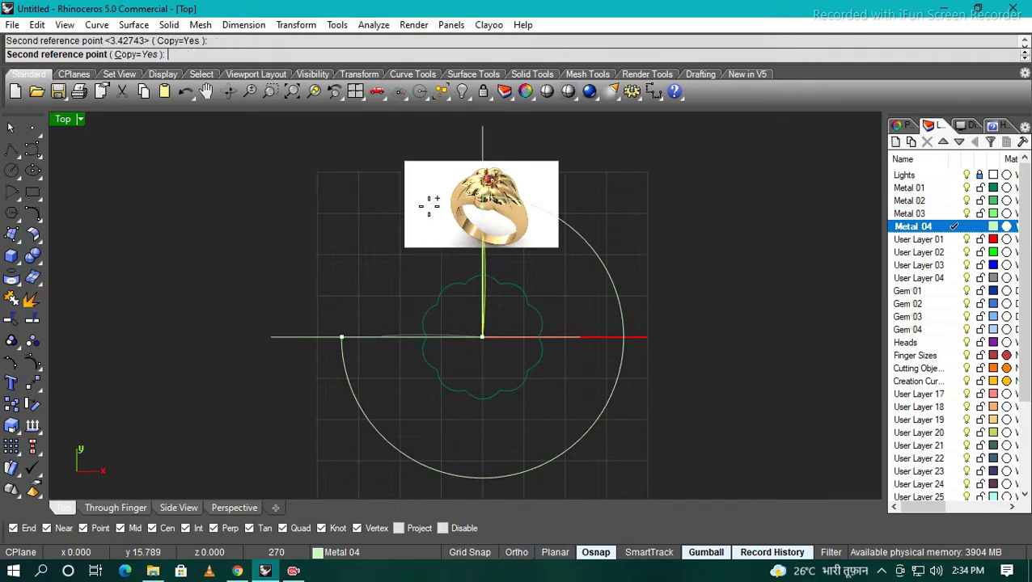
right_drag(599, 409, 529, 256)
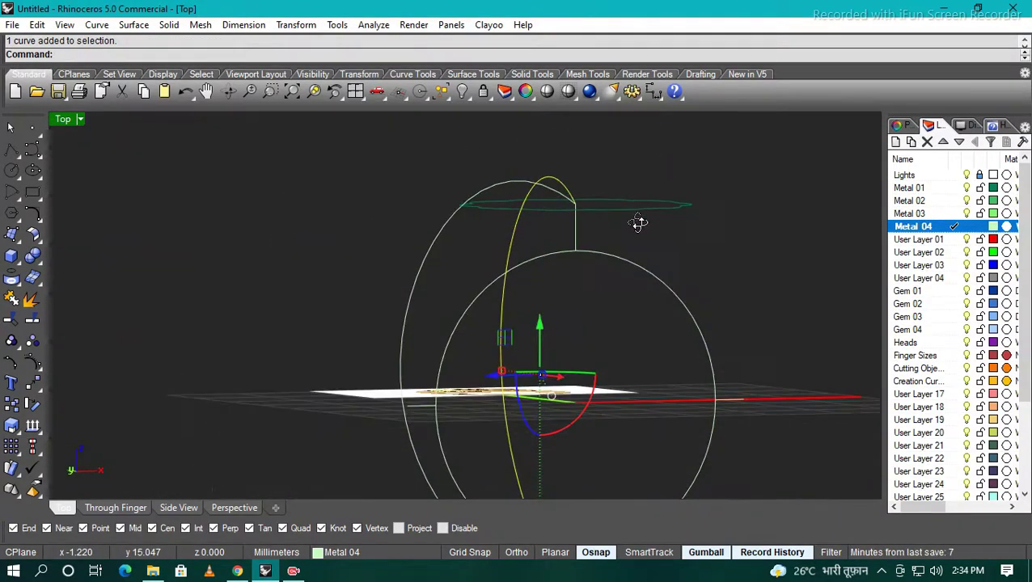
mouse_move(529, 256)
right_down()
mouse_move(571, 251)
mouse_move(572, 271)
right_up()
Step: Delete the stray extra curve and return to Top view
key(Delete)
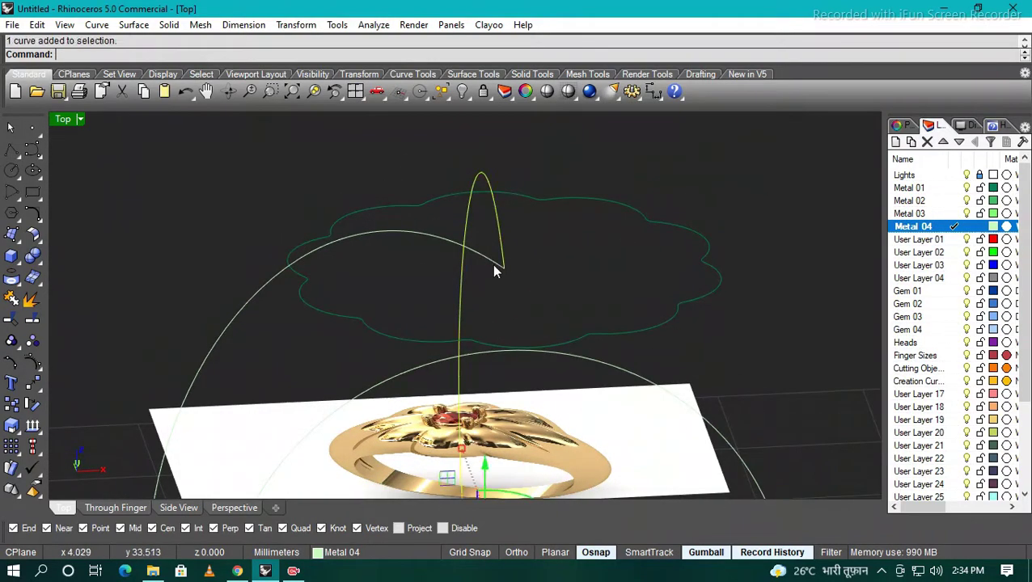
key(ctrl+F1)
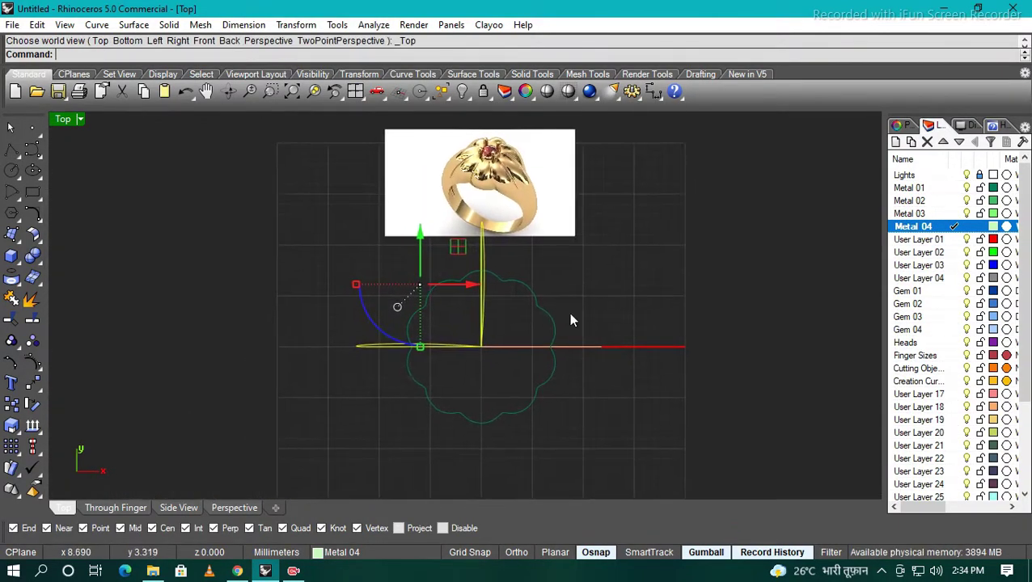
key(Escape)
scroll(491, 324, up, 3)
Step: Mirror the left profile curve across the axis starting from origin 0
click(430, 373)
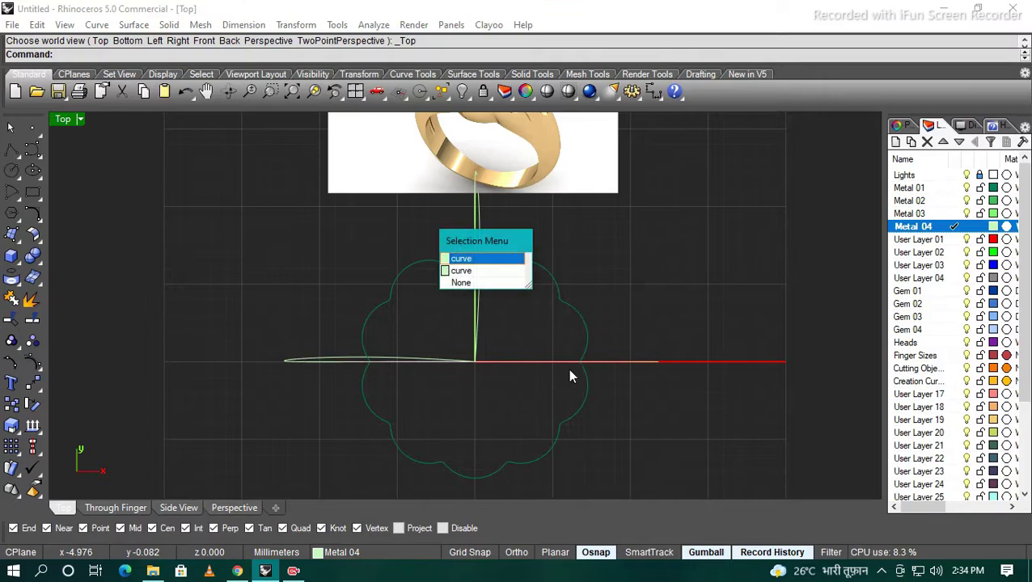
click(298, 363)
text(Mirror)
key(Return)
text(0)
key(Return)
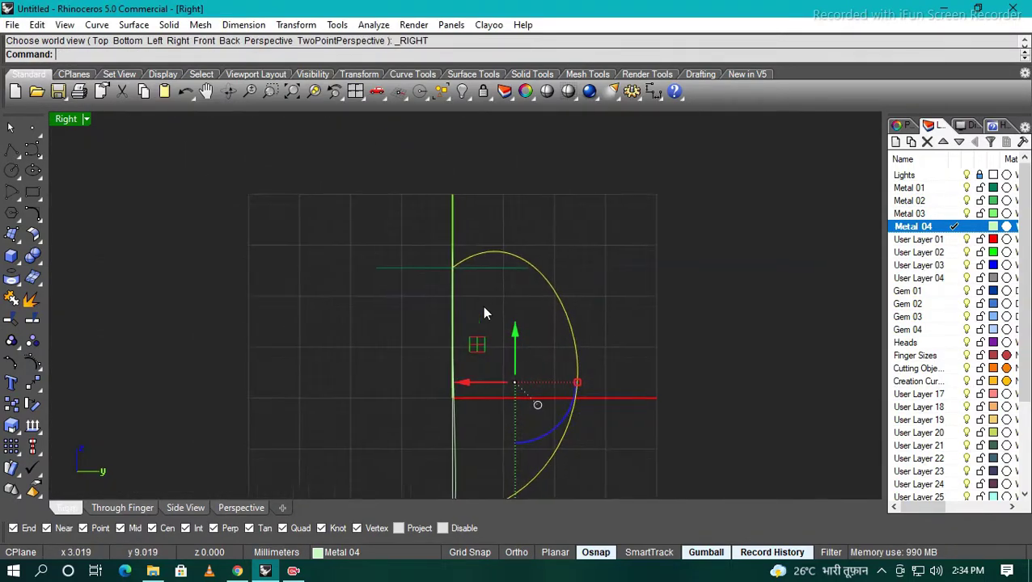
Step: Mirror the profile curve across the centre axis
text(Mrror)
key(Return)
text(0)
key(Return)
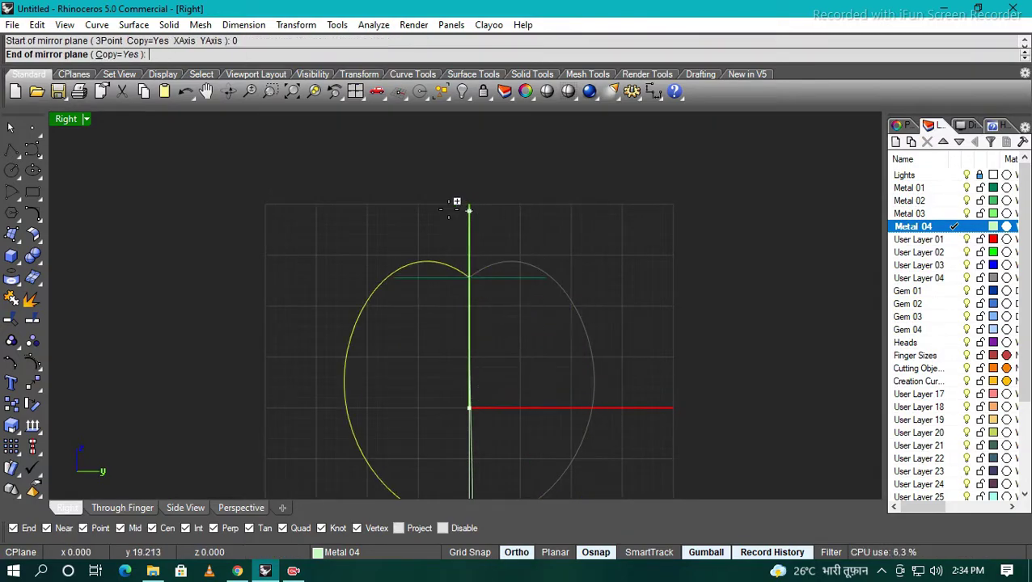
click(463, 202)
Step: Reshape the profile by pulling its side and top control points inward
scroll(621, 346, up, 2)
click(650, 373)
mouse_move(684, 376)
mouse_down()
mouse_move(671, 394)
mouse_move(628, 355)
mouse_up()
scroll(629, 355, down, 2)
click(604, 338)
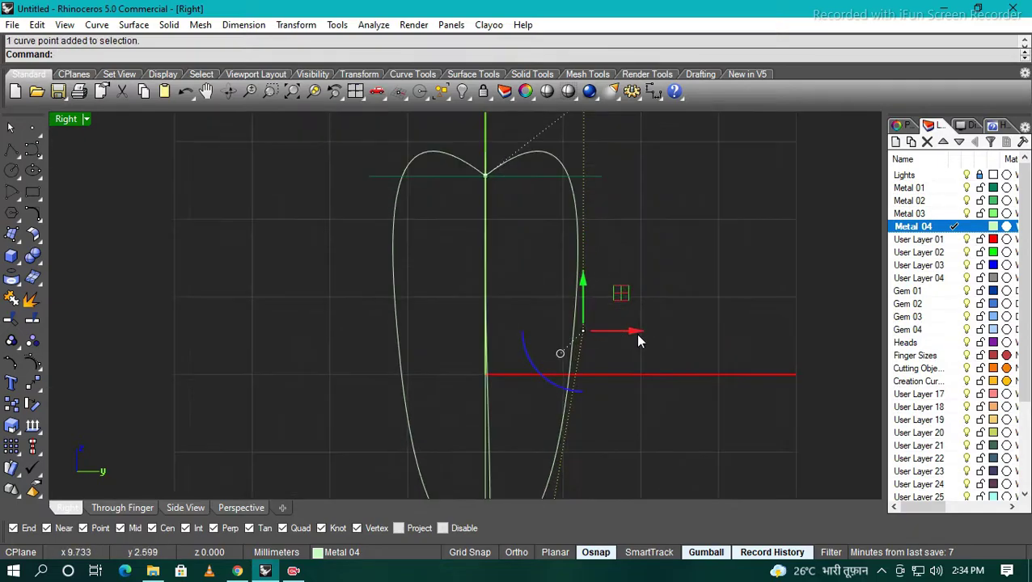
scroll(600, 261, up, 2)
drag(642, 205, 708, 212)
scroll(623, 340, down, 2)
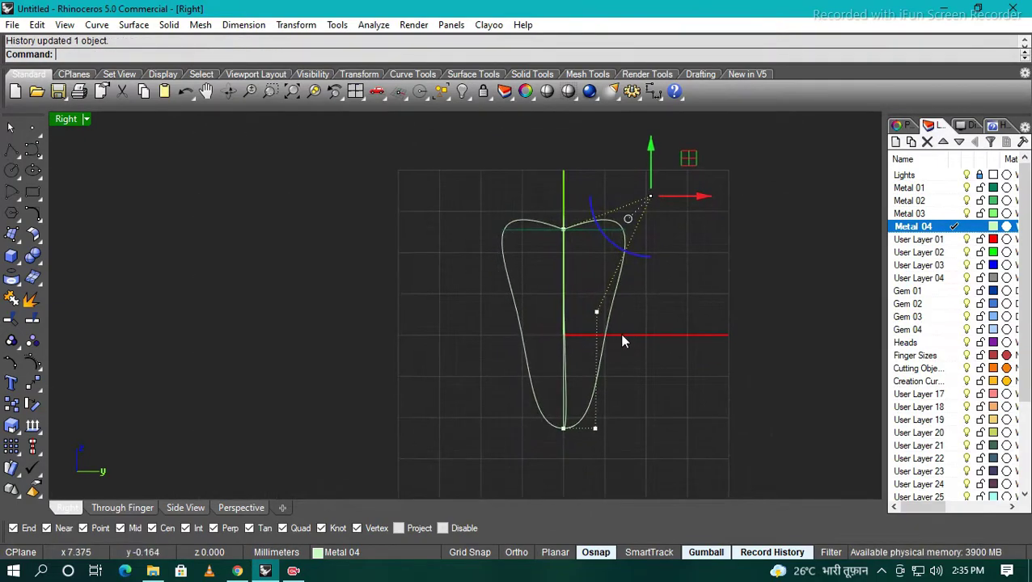
scroll(606, 323, up, 2)
Step: Rebuild the profile curve to smooth it
click(605, 313)
key(Return)
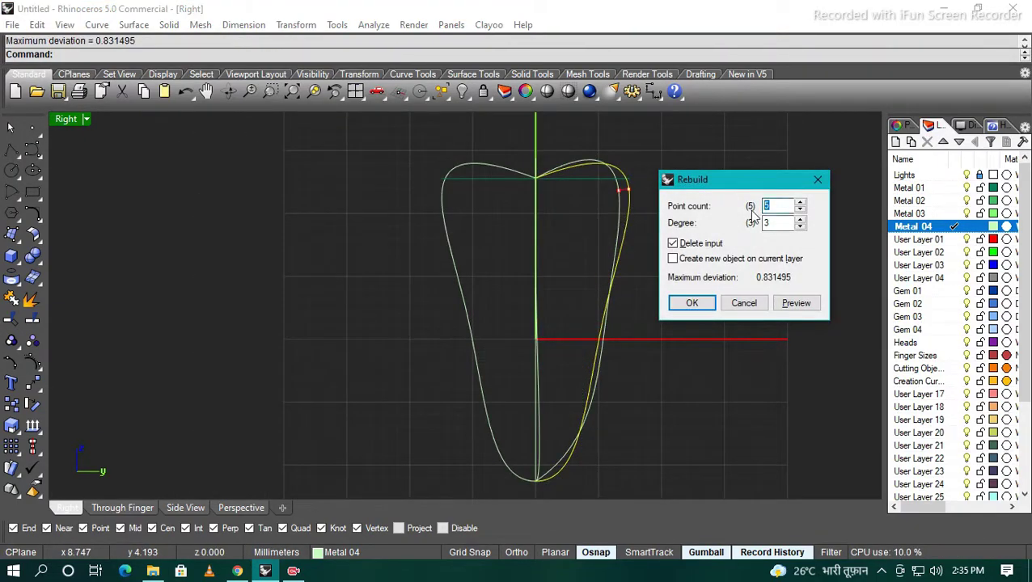
key(Return)
Step: Pull the rebuilt profile's right-side and lower control points inward and left
click(627, 297)
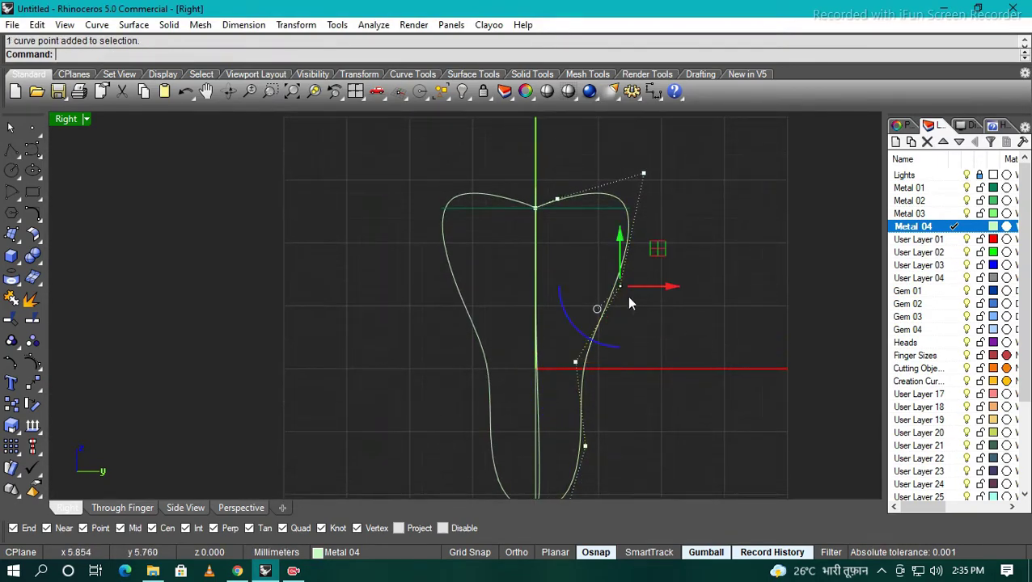
mouse_move(627, 296)
mouse_down()
mouse_move(652, 372)
mouse_move(616, 354)
mouse_up()
click(619, 379)
right_drag(617, 361, 580, 473)
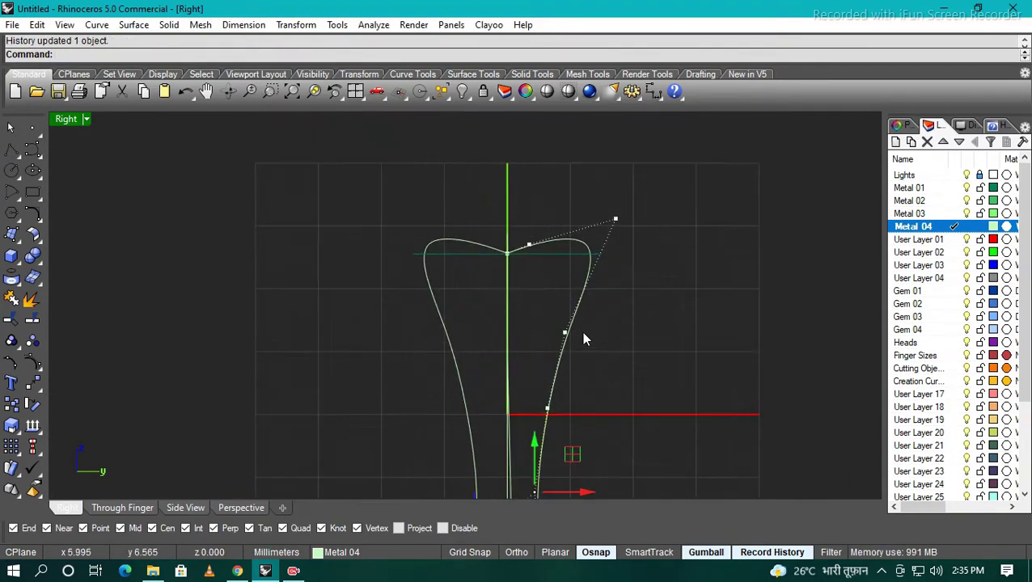
drag(611, 341, 592, 340)
mouse_move(690, 254)
mouse_down()
mouse_move(664, 315)
mouse_move(622, 366)
mouse_up()
scroll(606, 375, up, 2)
right_drag(660, 346, 672, 277)
mouse_move(656, 365)
mouse_down()
mouse_move(623, 394)
mouse_move(637, 404)
mouse_move(674, 348)
mouse_up()
Step: Raise the profile's upper control point, then review all curves in 3D
click(675, 398)
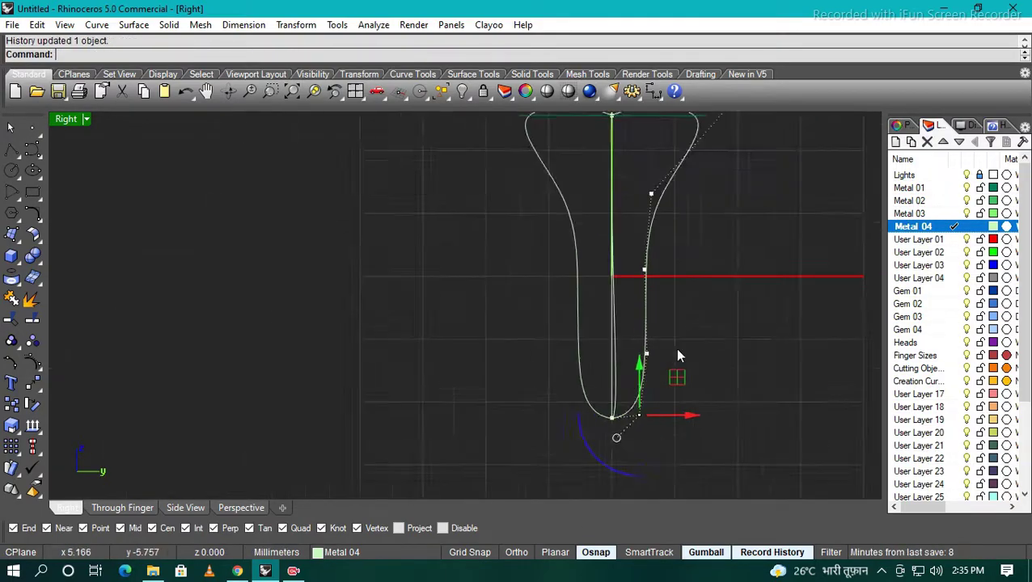
scroll(577, 368, up, 2)
right_drag(462, 254, 433, 275)
scroll(433, 276, up, 3)
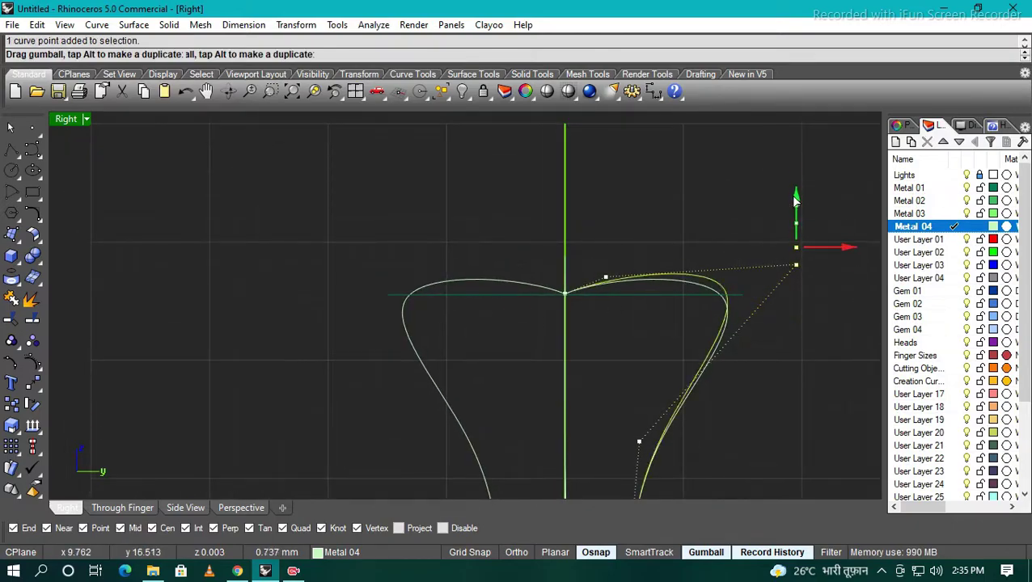
drag(797, 200, 796, 169)
scroll(537, 315, down, 3)
scroll(515, 336, down, 2)
ctrl+shift+right_drag(514, 337, 558, 409)
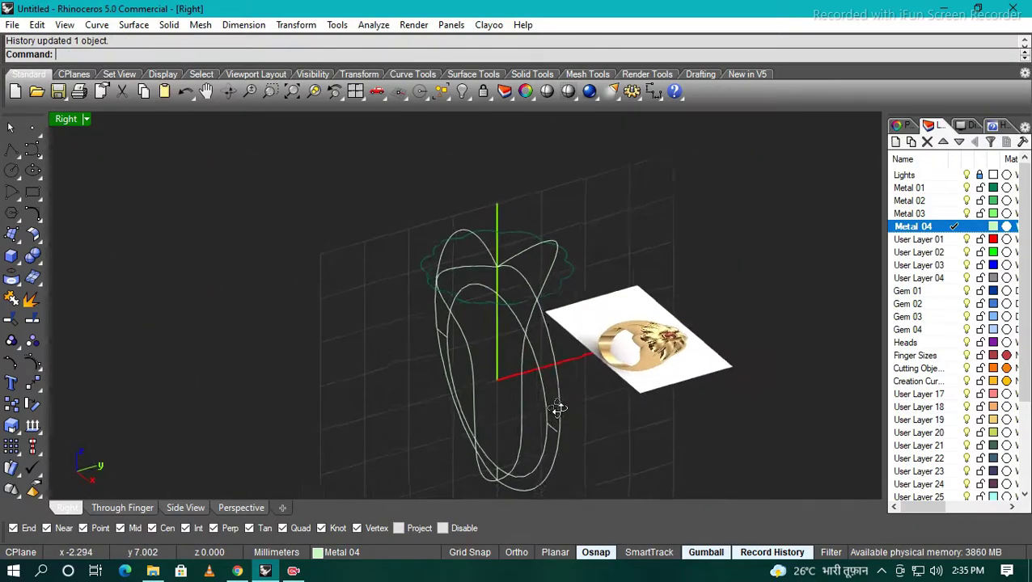
scroll(484, 307, up, 3)
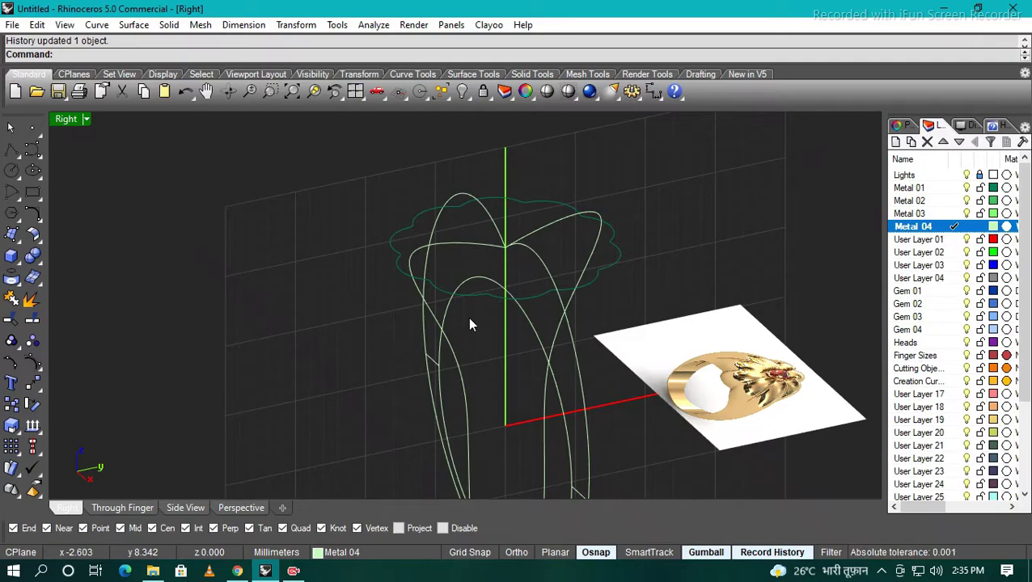
text(N)
Step: Build a network surface through the cloud-shaped curves and the profile curve
key(Return)
click(484, 296)
click(443, 322)
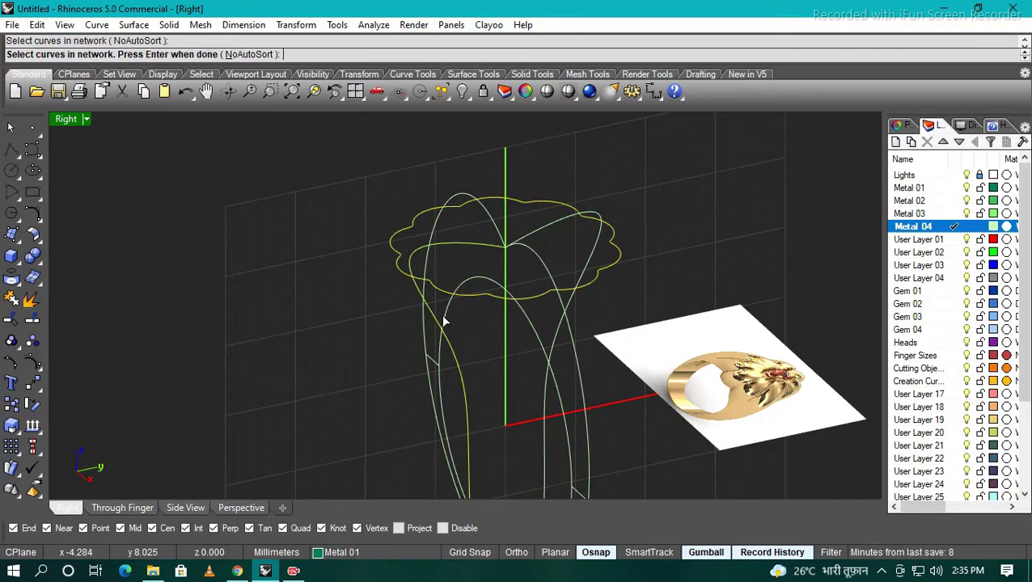
key(Return)
key(Return)
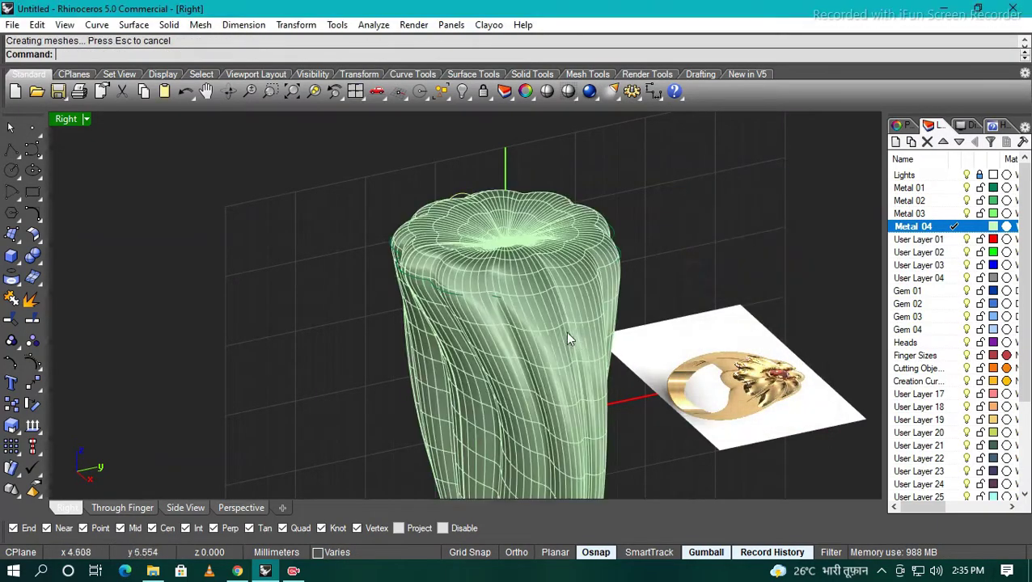
Step: Select the new network surface and make User Layer 03 current
ctrl+shift+right_drag(566, 332, 694, 368)
scroll(670, 233, up, 3)
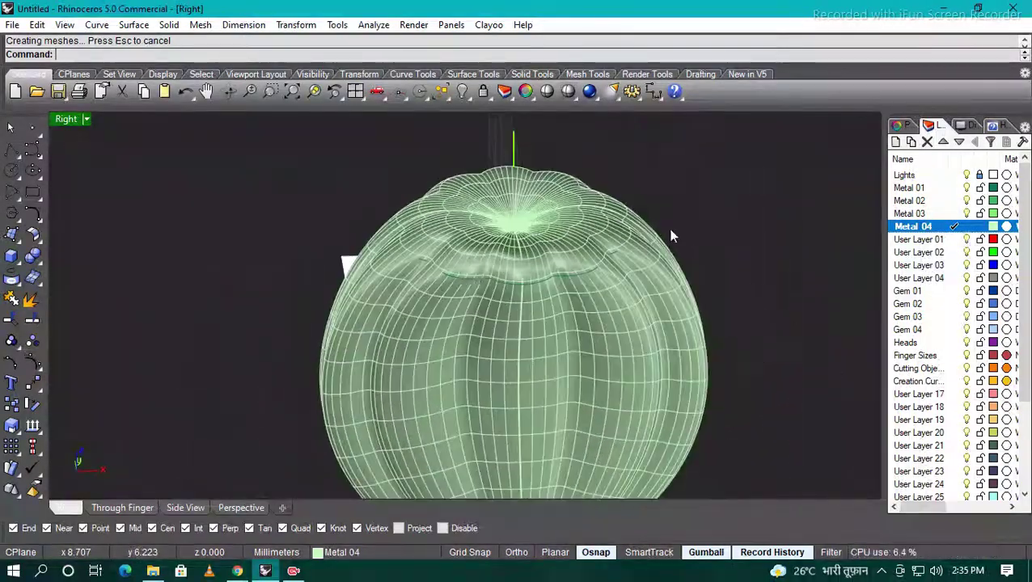
click(671, 232)
click(939, 264)
Step: In Front view, extract an isocurve from the surface and delete the unwanted one
key(ctrl+F2)
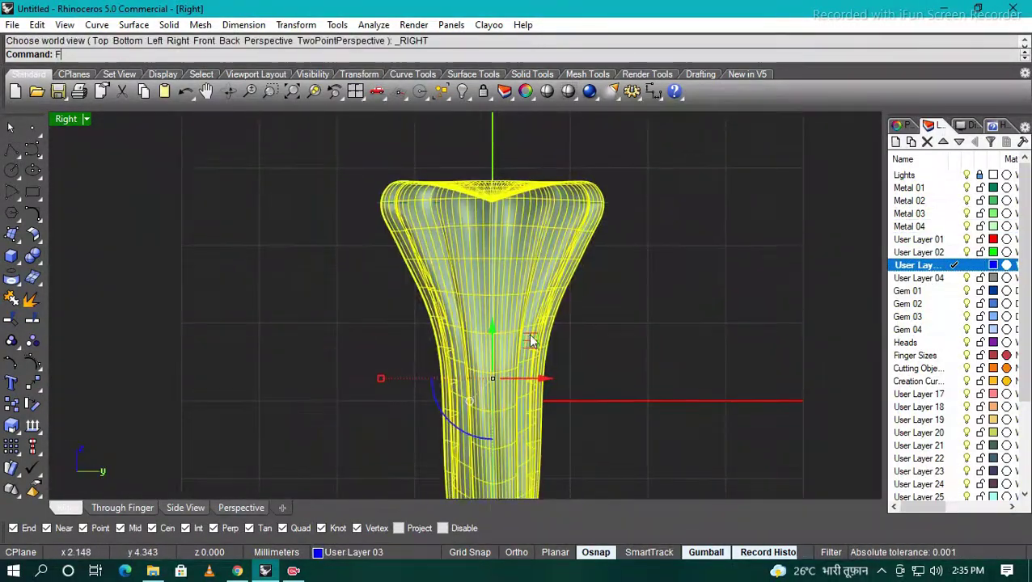
scroll(607, 309, up, 2)
text(ExtractIsocurve)
key(Return)
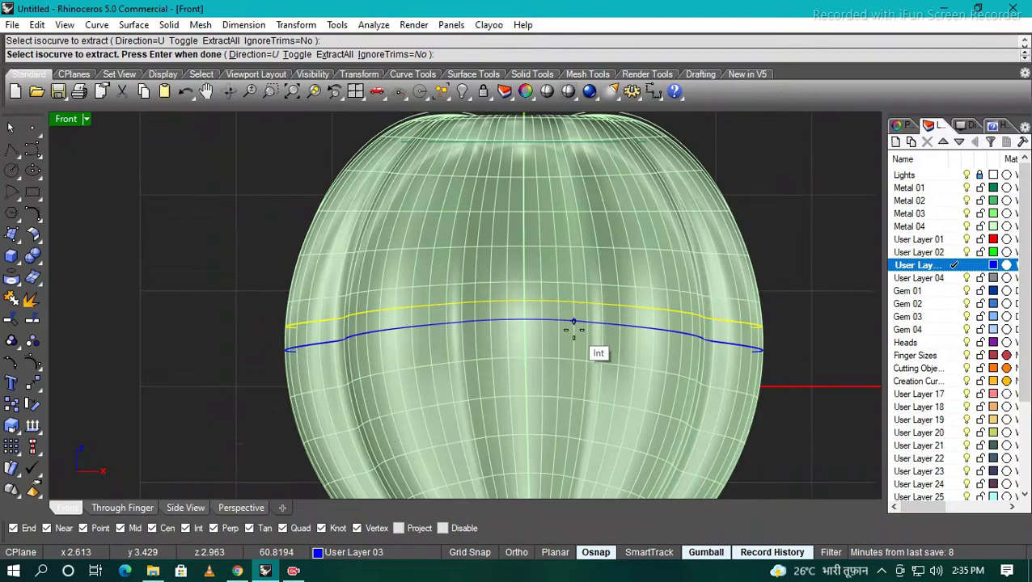
key(Return)
key(Delete)
Step: Extract the horizontal isocurve across the middle of the ring surface
click(585, 302)
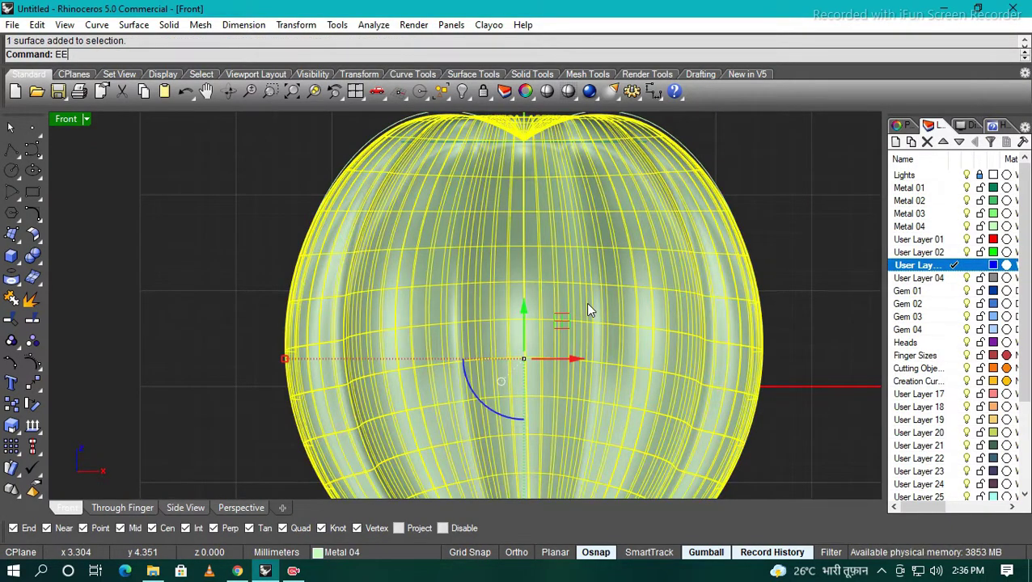
scroll(566, 324, down, 3)
key(Return)
scroll(541, 340, up, 2)
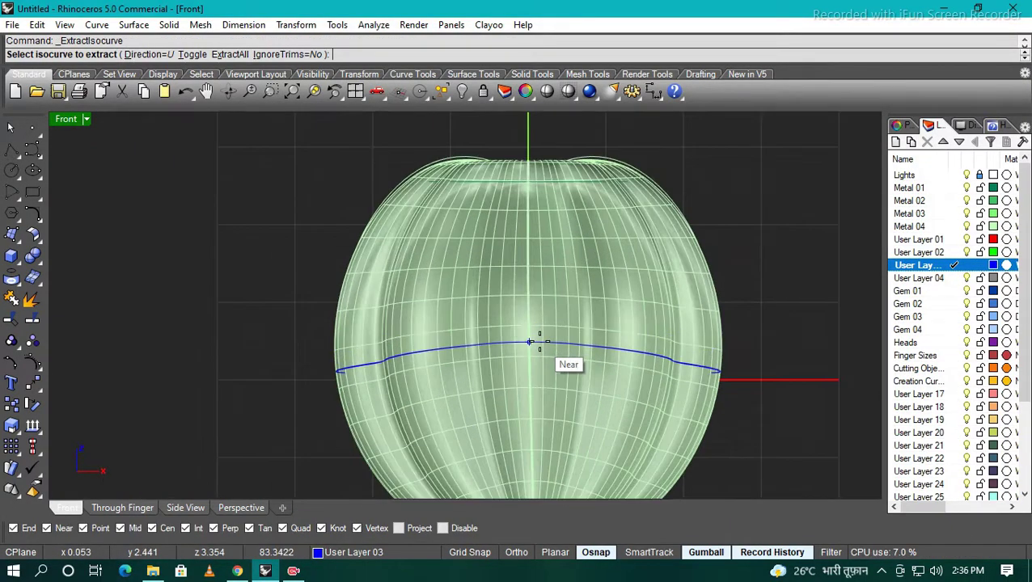
click(534, 340)
key(Return)
click(561, 293)
Step: Hide the ring surface and project the section curve onto the construction plane
key(ctrl+h)
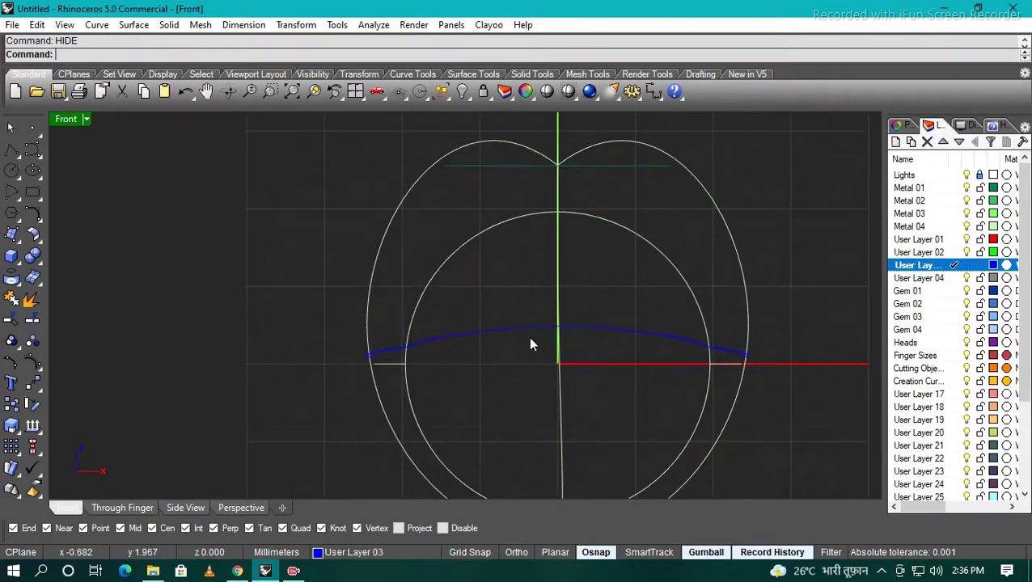
click(528, 337)
key(Return)
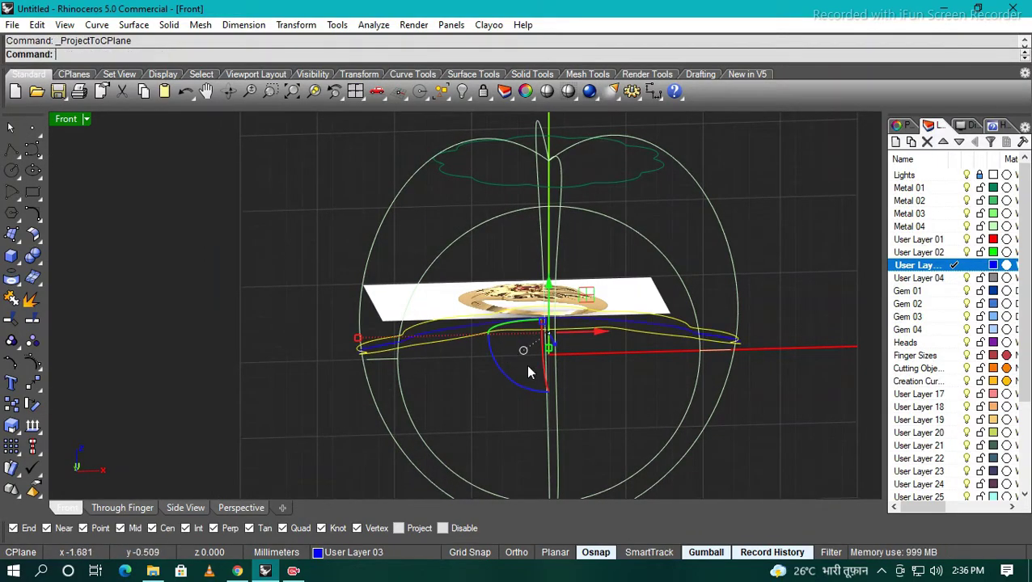
right_drag(506, 358, 688, 403)
click(535, 316)
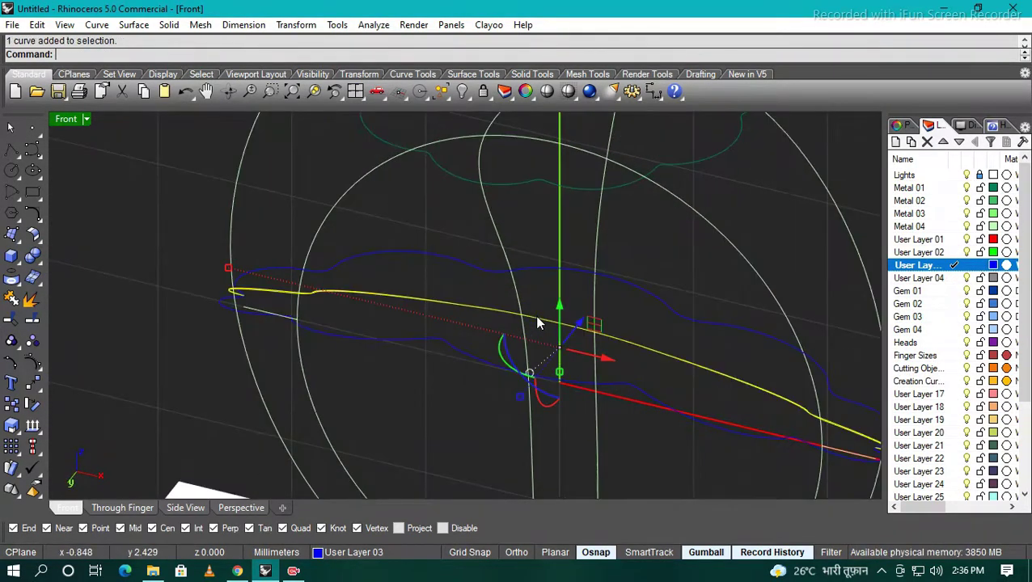
key(Home)
key(Home)
key(Home)
key(ctrl+F1)
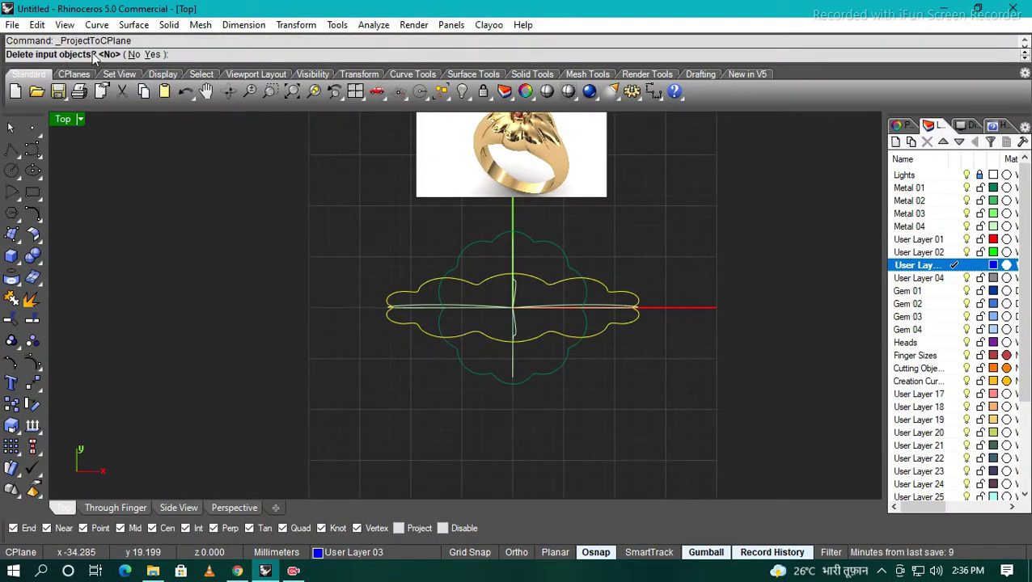
Step: Inspect the curves through the Top, Front and Right views
right_drag(343, 228, 500, 256)
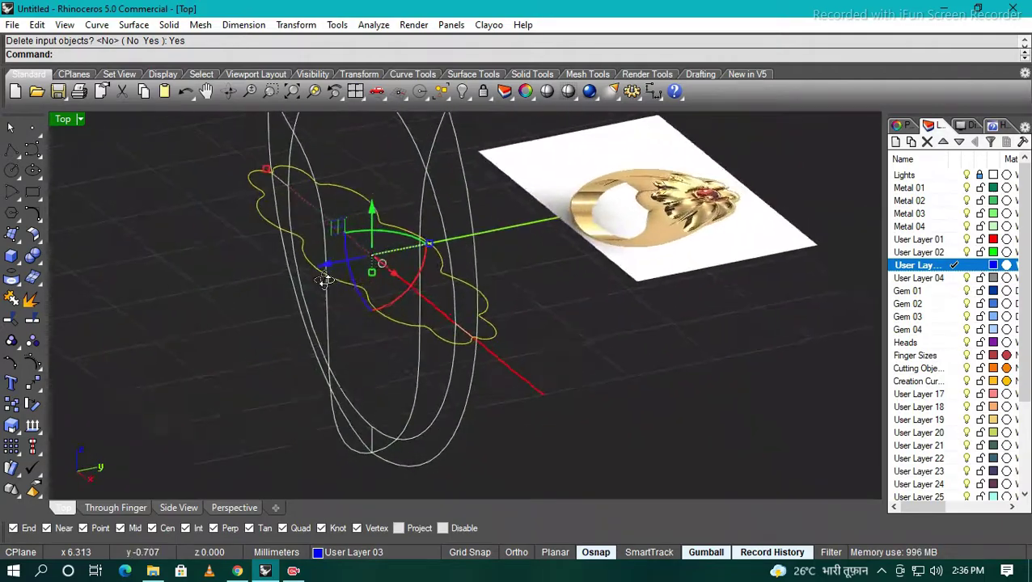
key(ctrl+F1)
key(ctrl+F2)
key(ctrl+F3)
key(ctrl+F1)
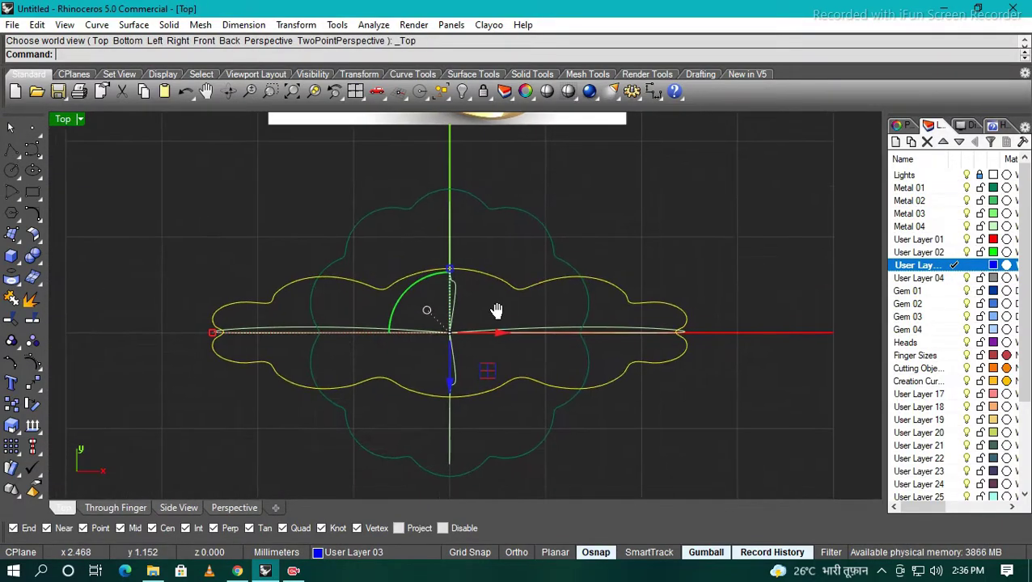
Step: Rebuild the flat section curve as a 5-point, degree-3 oval
text(rebuild)
key(Return)
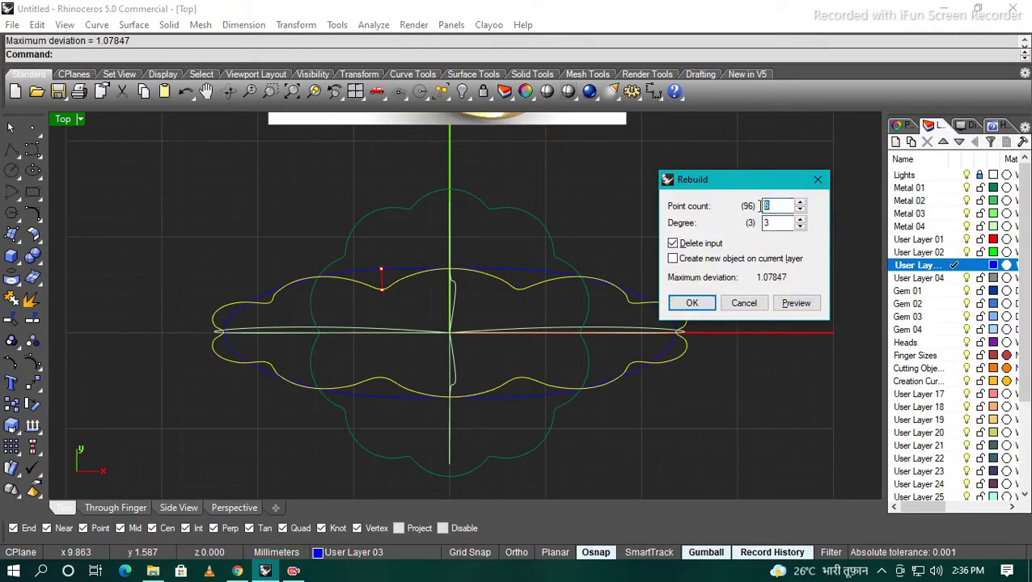
text(5)
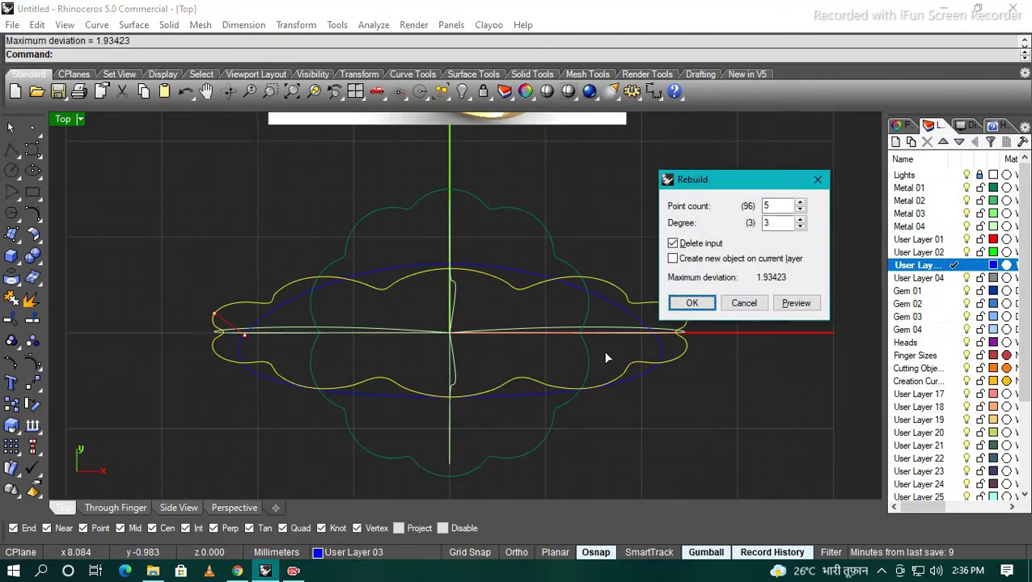
double_click(761, 205)
key(Return)
Step: Start a network surface and pick the oval curve
ctrl+shift+right_drag(755, 207, 597, 275)
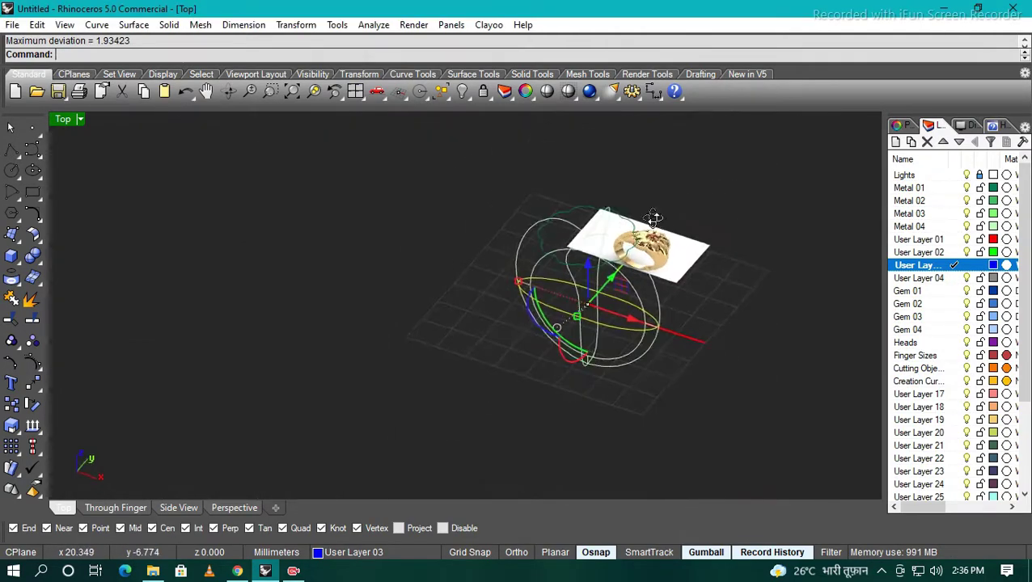
text(networksrf)
key(Return)
click(510, 294)
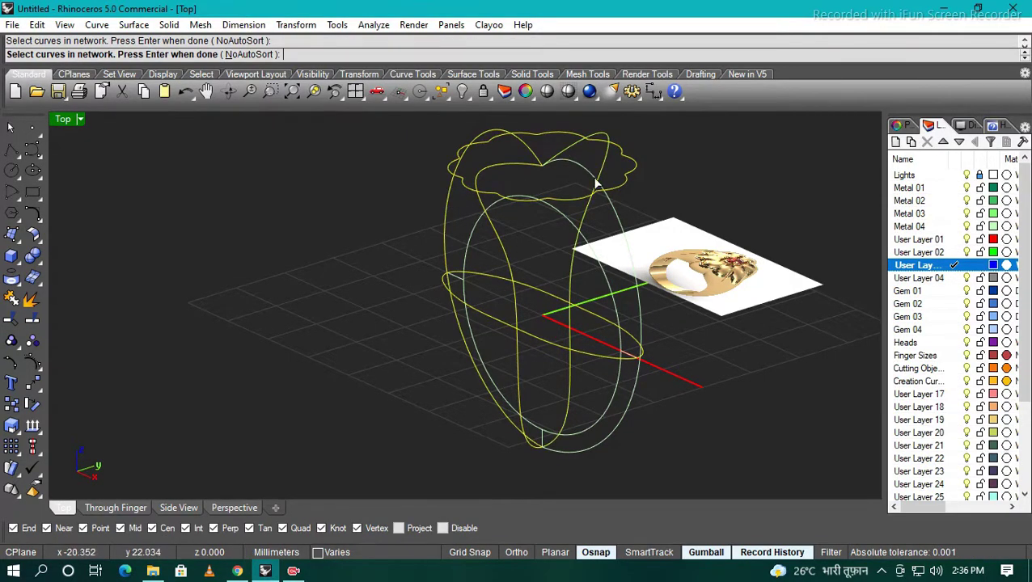
Step: Finish the oval network surface, switch to Front Wireframe, and start the Boolean subtraction
key(Return)
key(Return)
mouse_move(623, 264)
ctrl+shift+right_down()
mouse_move(696, 254)
mouse_move(451, 283)
mouse_move(561, 313)
ctrl+shift+right_up()
key(ctrl+F2)
scroll(590, 353, up, 3)
click(85, 118)
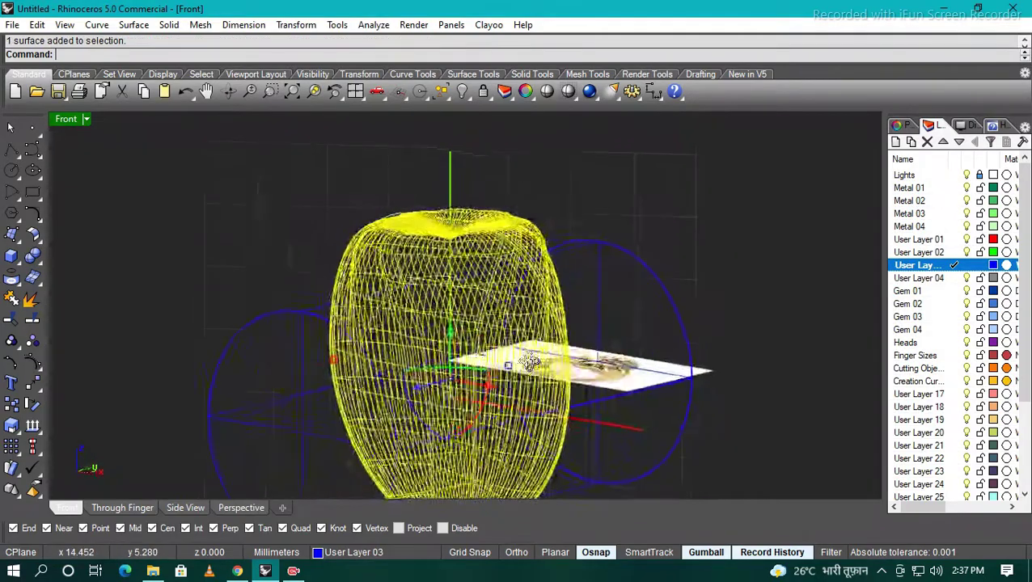
text(BooleanDifference)
key(Return)
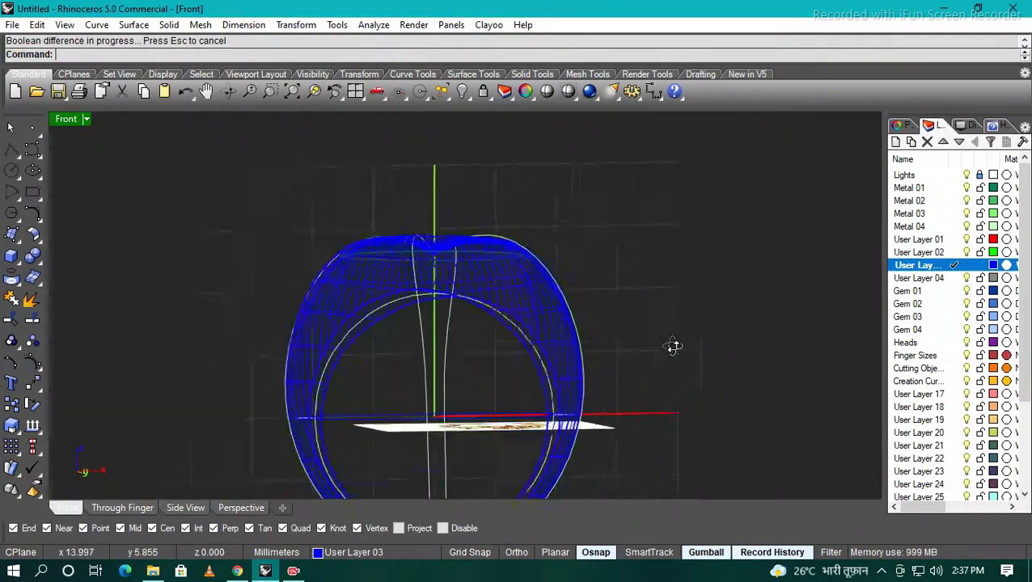
Step: Preview the ring shaded, orbit to inspect it, then return to Front view
click(567, 90)
mouse_move(580, 193)
right_down()
mouse_move(589, 299)
mouse_move(511, 261)
mouse_move(672, 148)
mouse_move(334, 215)
right_up()
key(Escape)
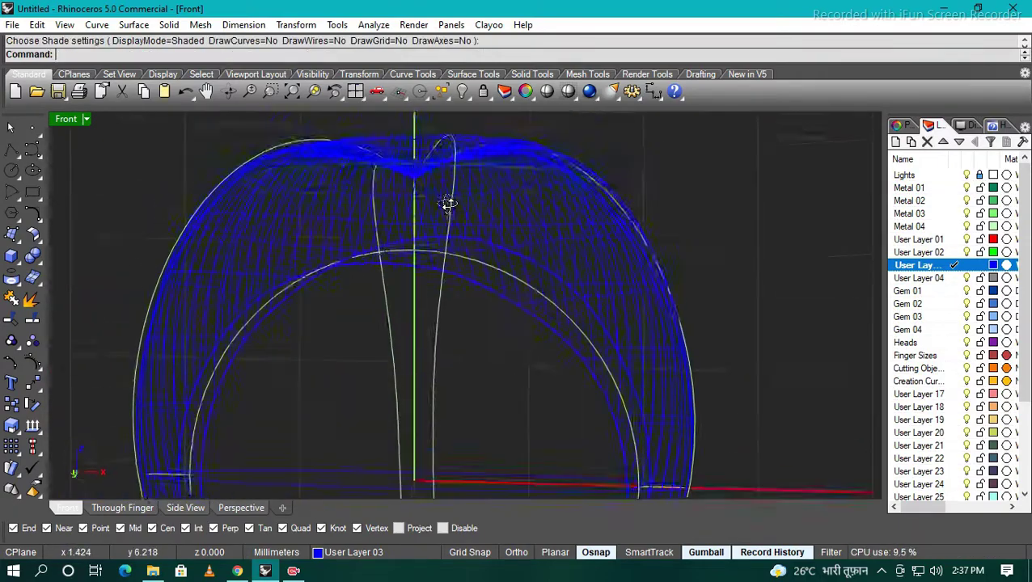
key(ctrl+F1)
key(ctrl+F2)
Step: Copy the ring and make an enlarged copy surrounding it
key(ctrl+c)
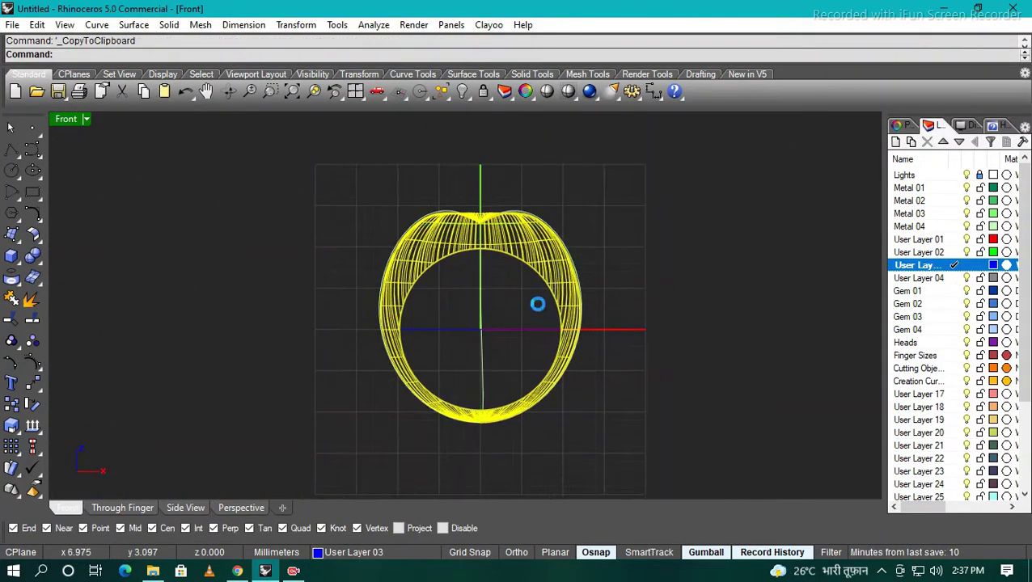
drag(495, 437, 491, 338)
scroll(491, 338, up, 2)
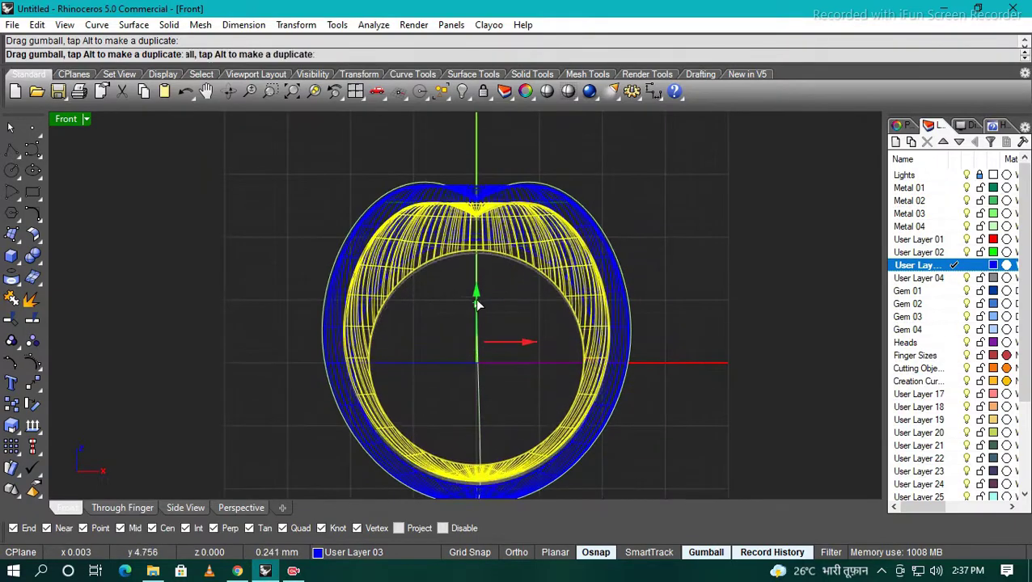
right_drag(520, 377, 494, 405)
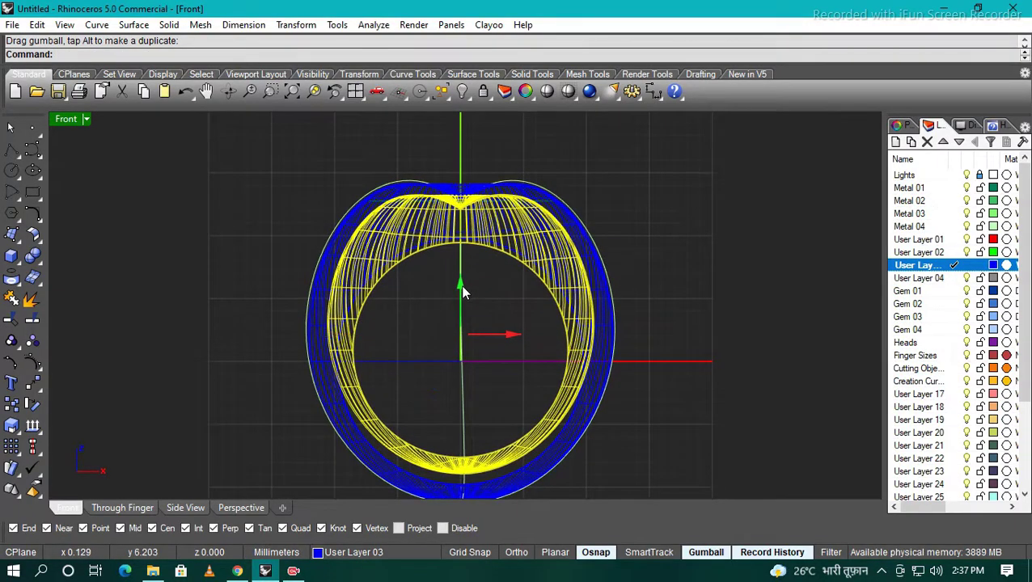
drag(462, 285, 463, 286)
Step: Boolean-difference the surface out of the outer ring
click(592, 407)
text(Dif)
key(Return)
click(551, 411)
key(Return)
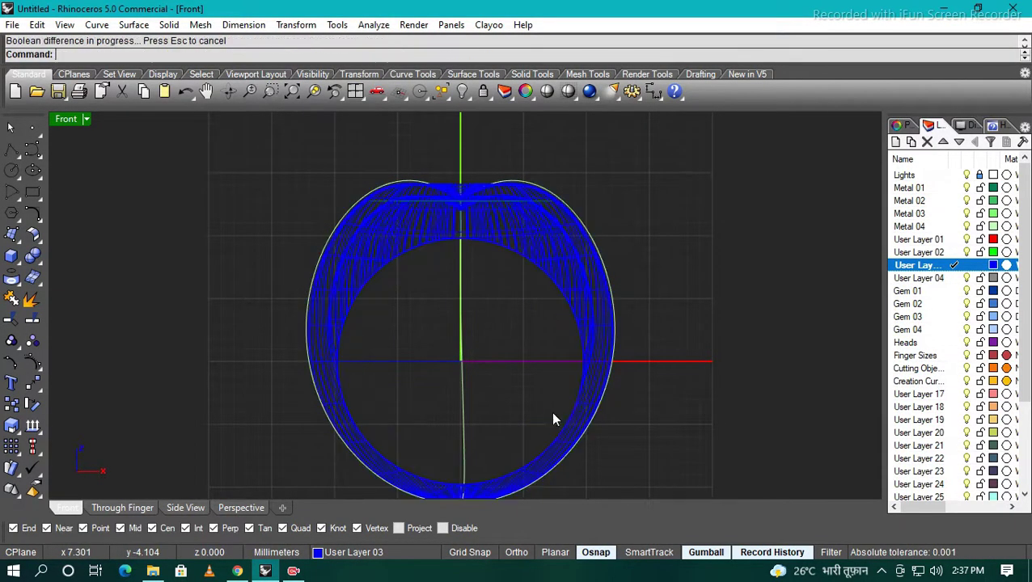
scroll(464, 322, up, 2)
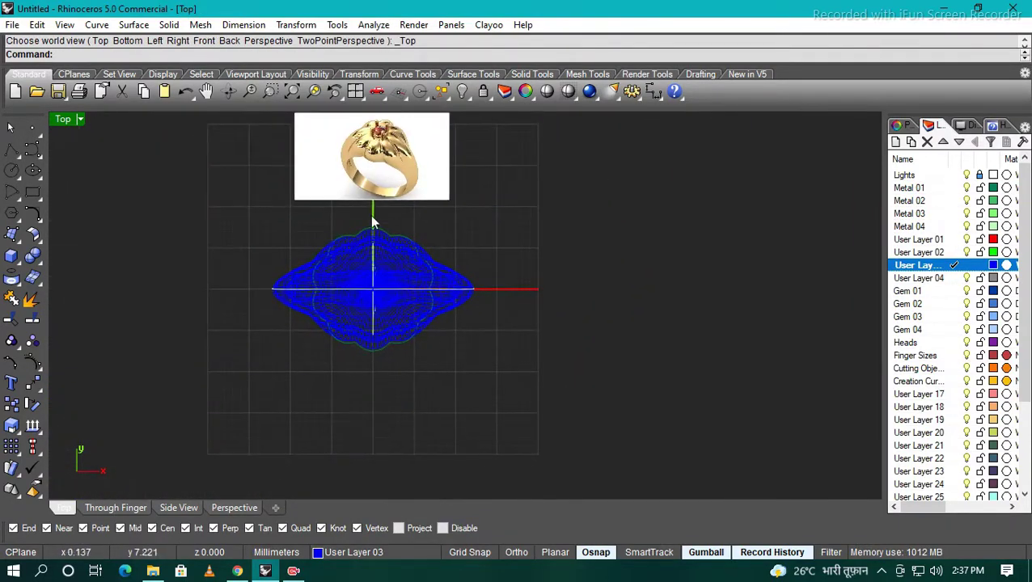
drag(530, 364, 334, 253)
Step: Import the 1mmrd round gem model
text(C)
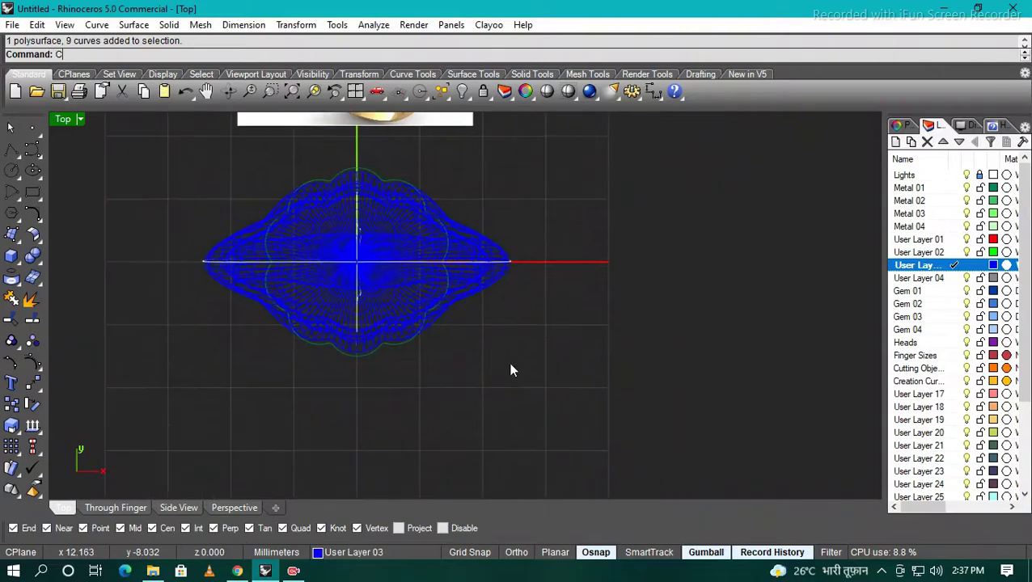
text(Import)
key(Return)
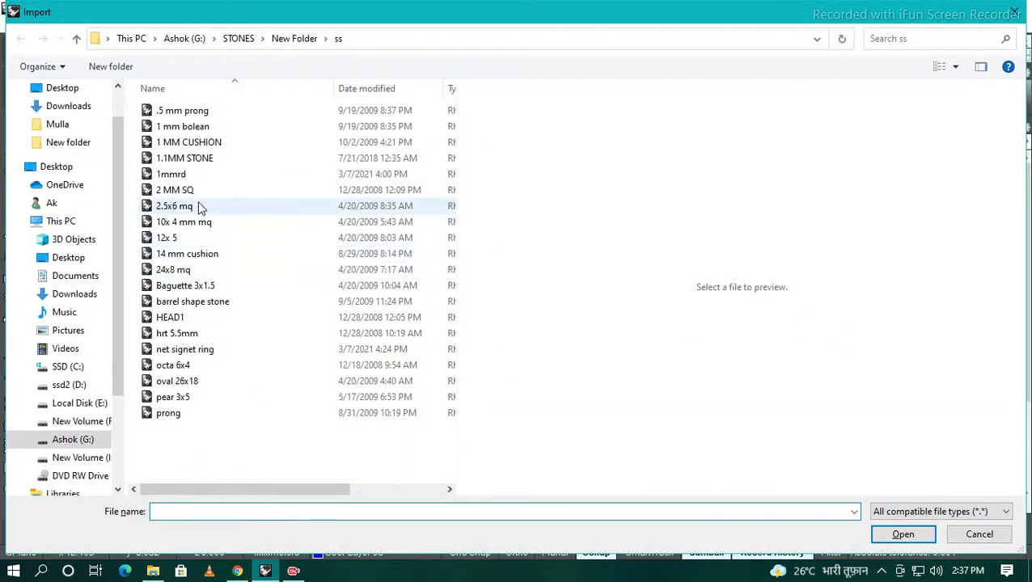
click(199, 176)
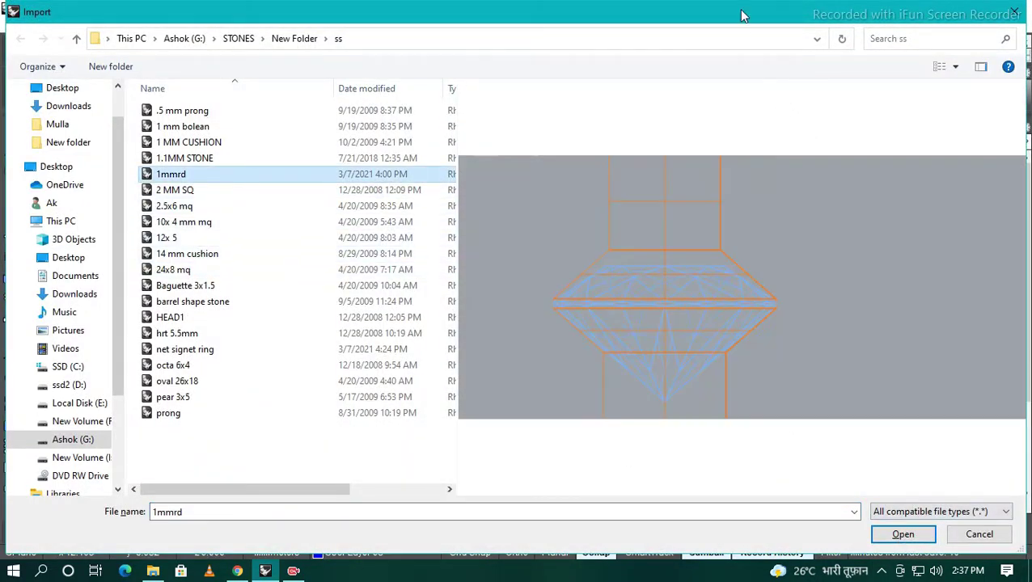
double_click(624, 25)
Step: Scale up the imported round gem
click(377, 394)
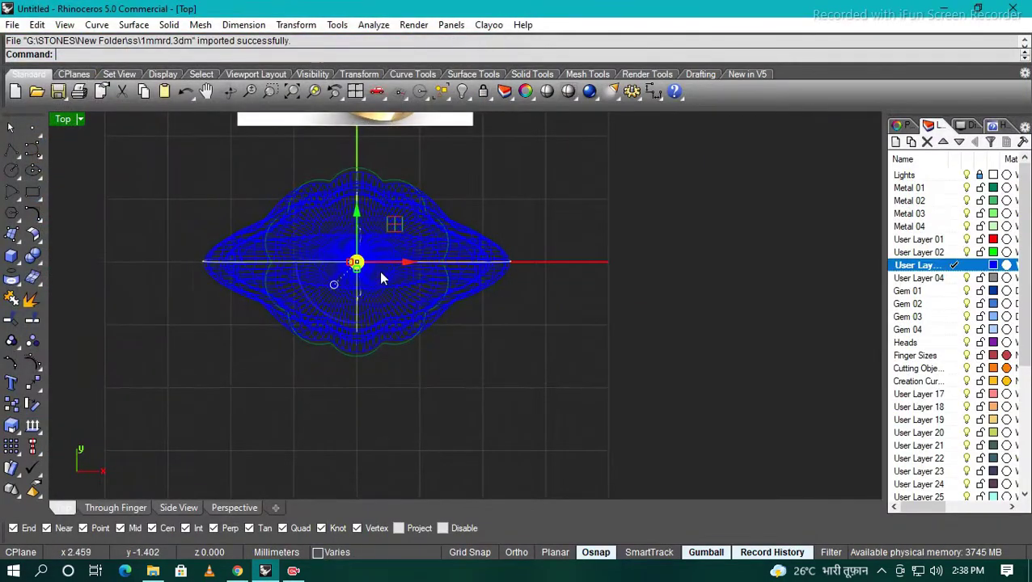
drag(379, 271, 429, 322)
scroll(399, 409, up, 5)
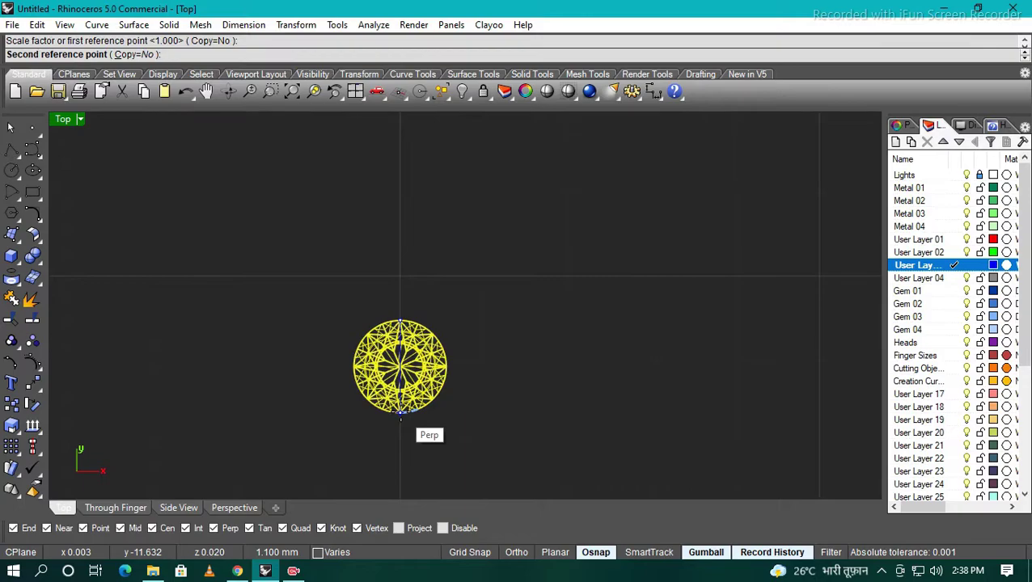
click(534, 389)
scroll(539, 386, down, 3)
Step: Draw a 4 mm circle centred on the gem
text(circle)
key(Return)
click(394, 375)
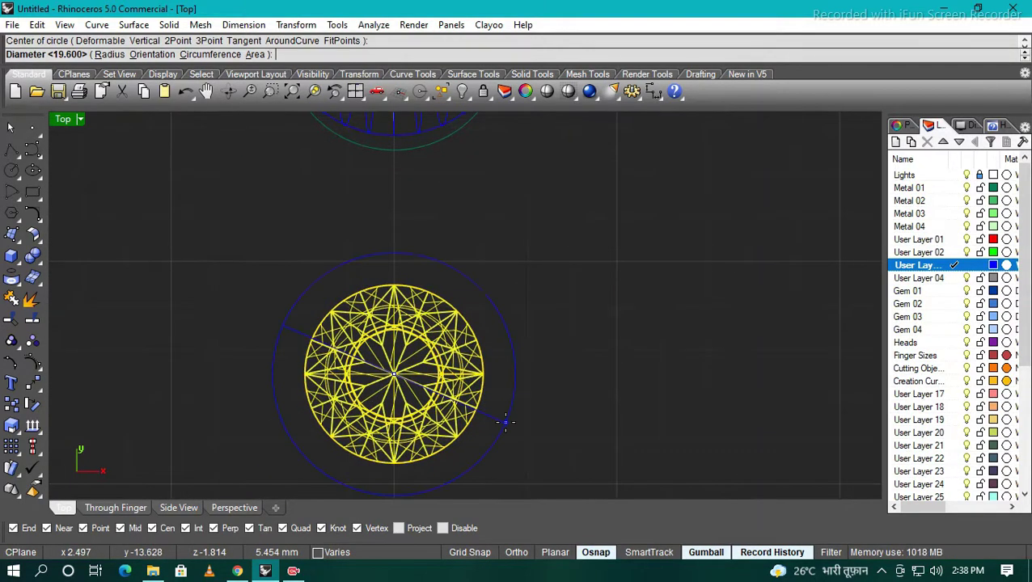
text(4)
key(Return)
Step: Deselect the gem and begin offsetting the 4 mm circle
ctrl+click(451, 378)
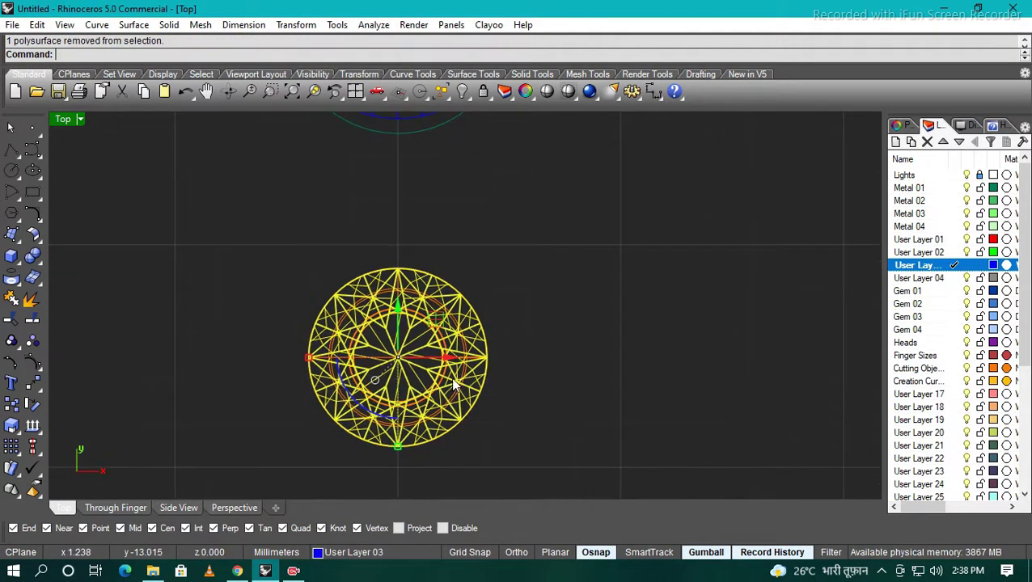
ctrl+click(475, 393)
text(offset)
key(Return)
scroll(477, 393, up, 3)
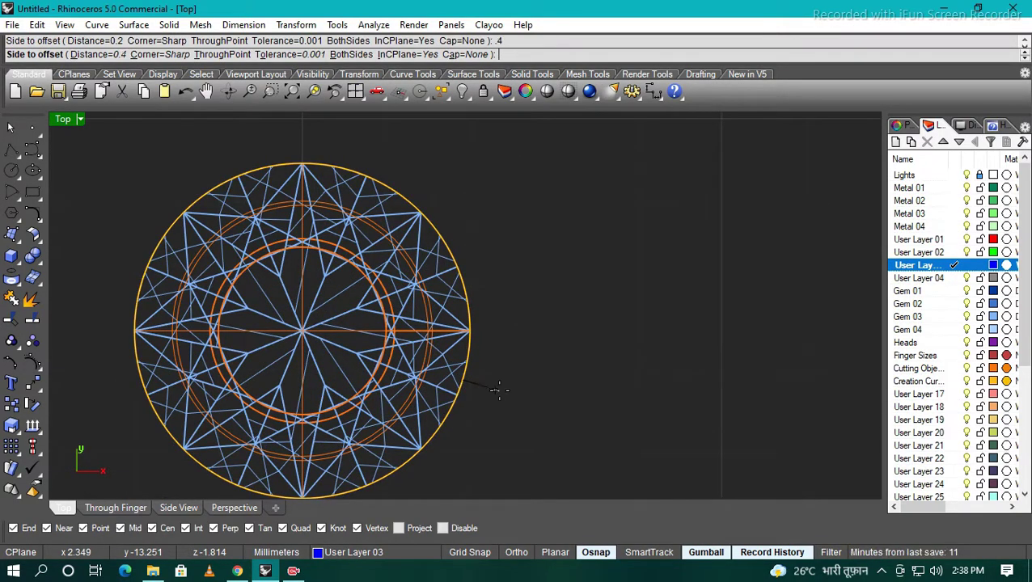
Step: Offset the circle outward by 0.4 and move both circles up to the gem's girdle
click(498, 391)
scroll(512, 394, down, 3)
key(ctrl+F2)
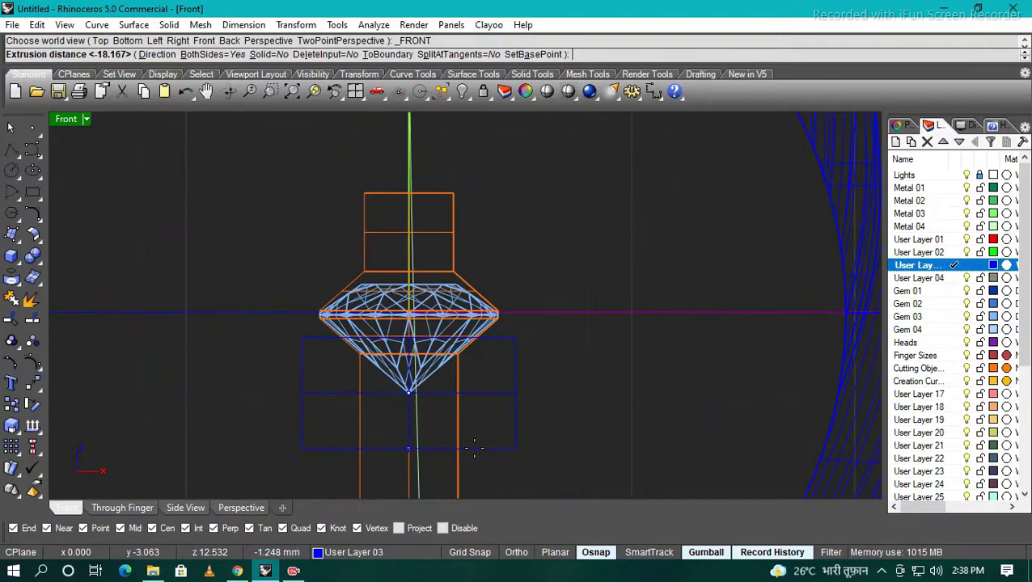
click(475, 447)
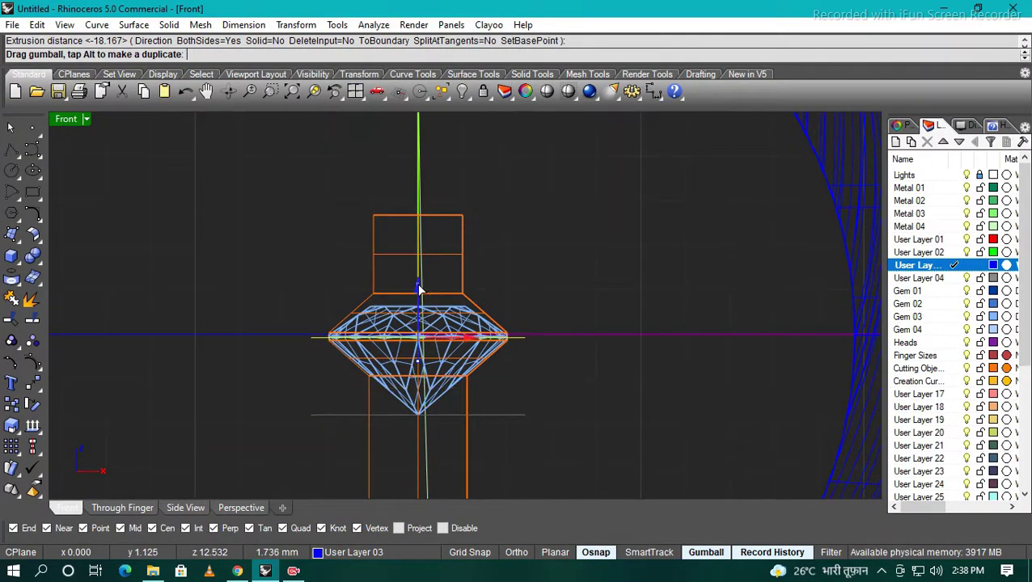
drag(419, 288, 553, 398)
Step: Extrude the circles one-sided into a capped bezel solid
key(Return)
text(b)
key(Return)
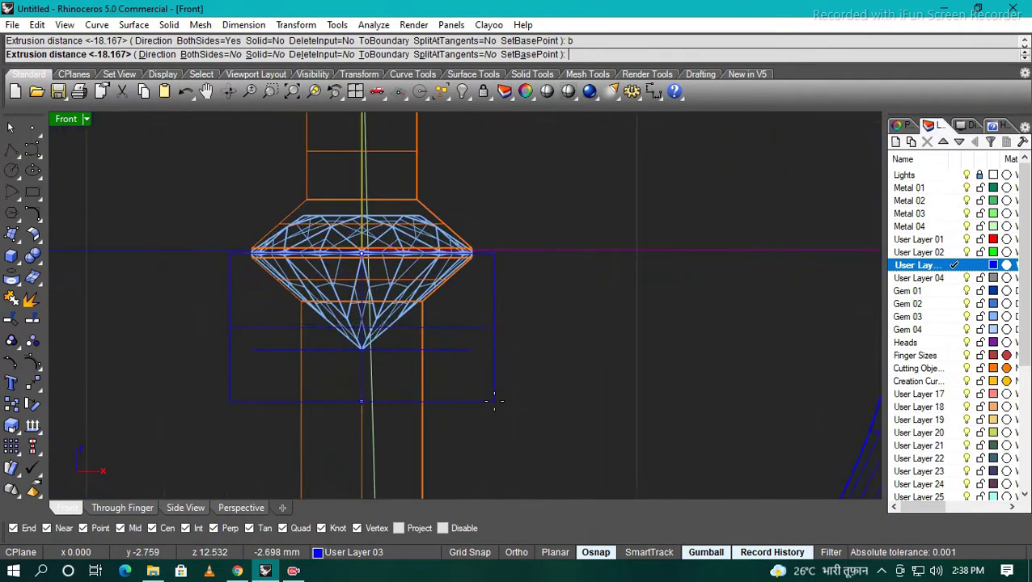
click(559, 367)
Step: Set the Top view to Shaded display
text(T)
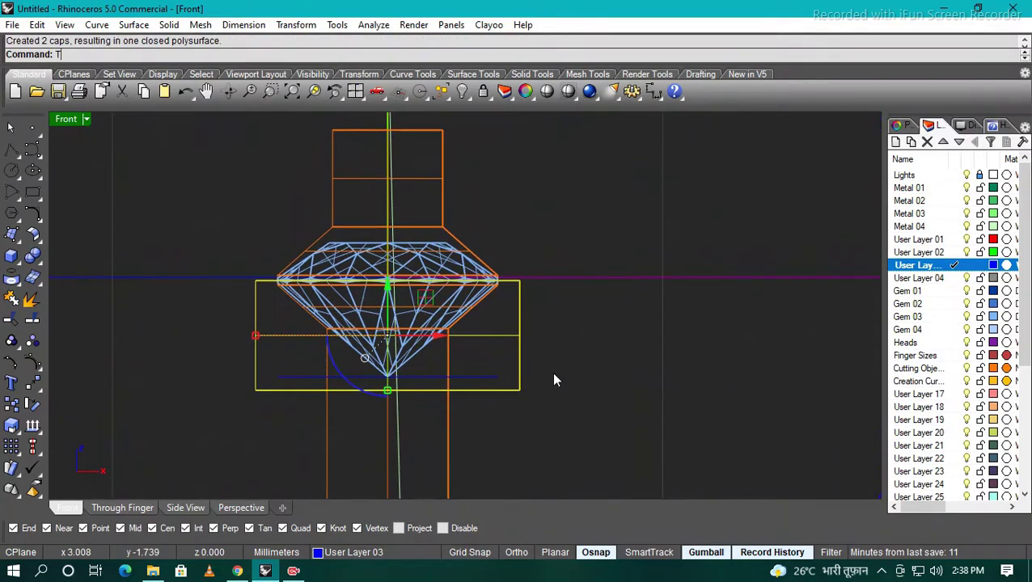
key(Return)
click(81, 119)
click(143, 93)
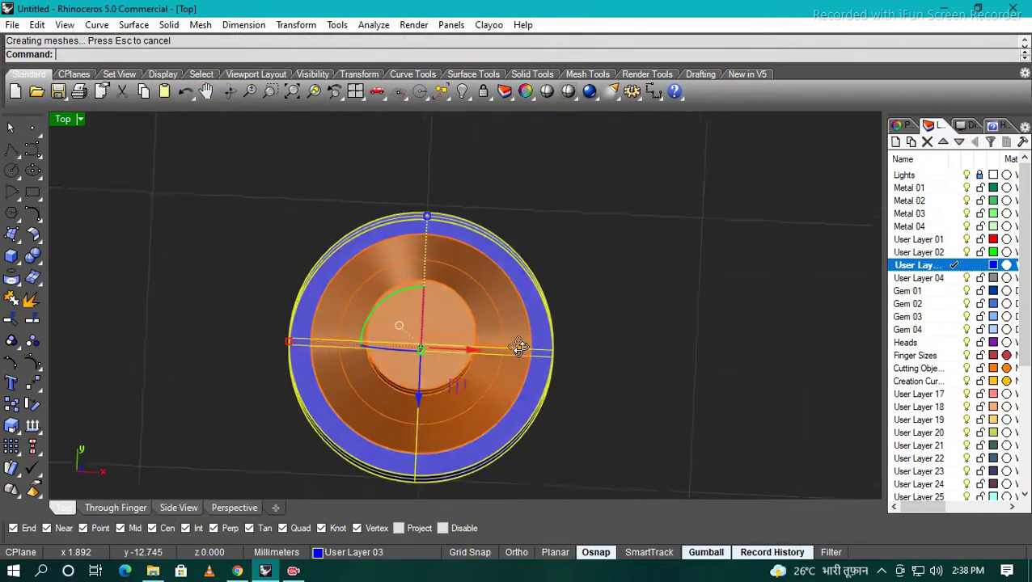
Step: Carve the gem seat out of the bezel with a Boolean difference
click(502, 373)
click(537, 379)
key(Return)
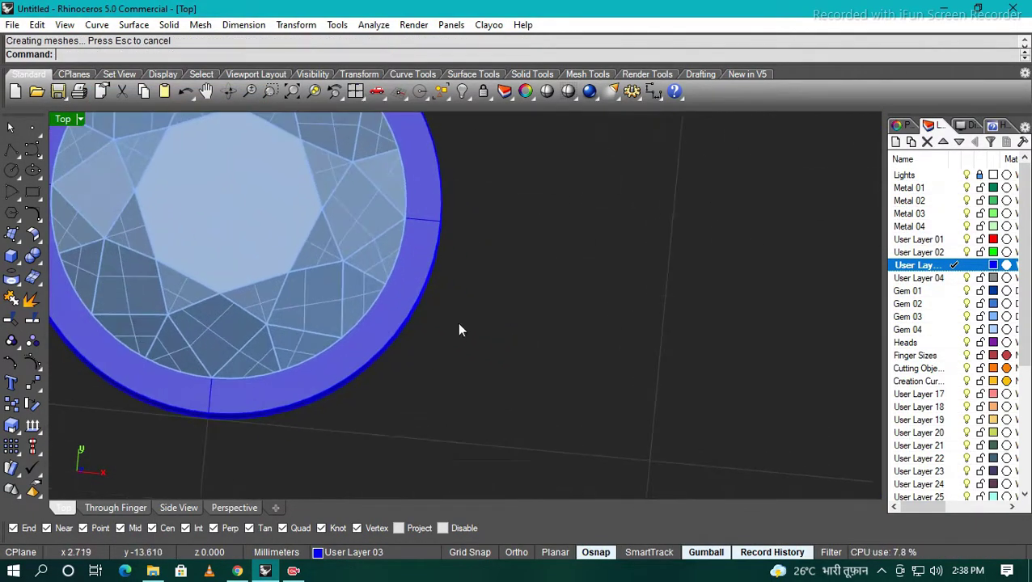
ctrl+shift+right_drag(491, 355, 459, 257)
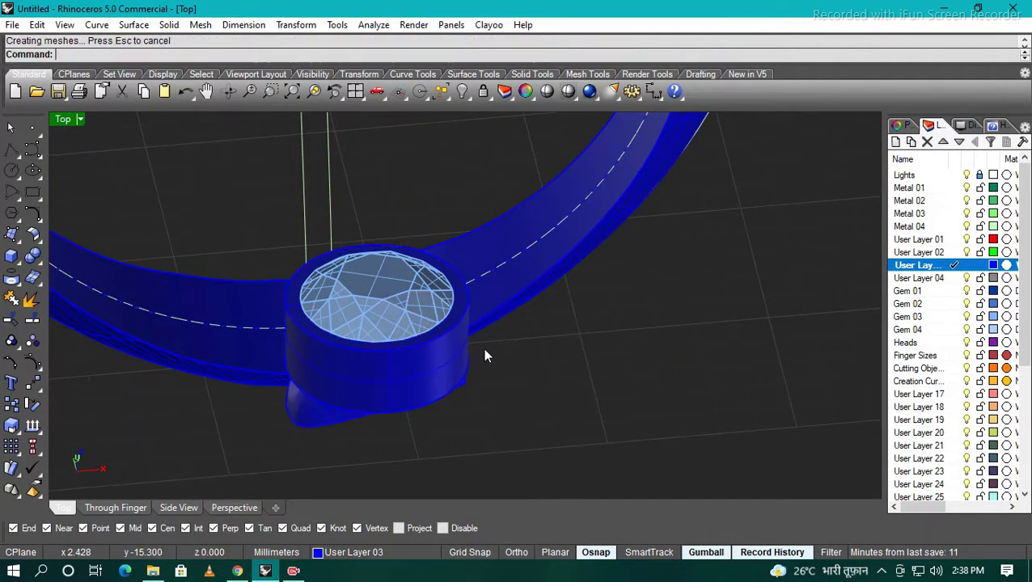
text(F)
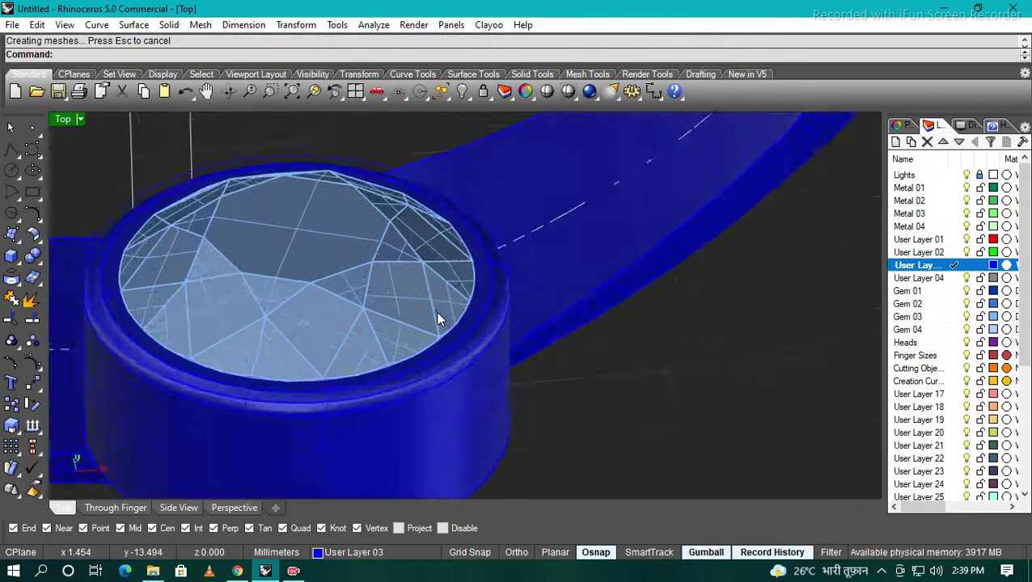
text(c)
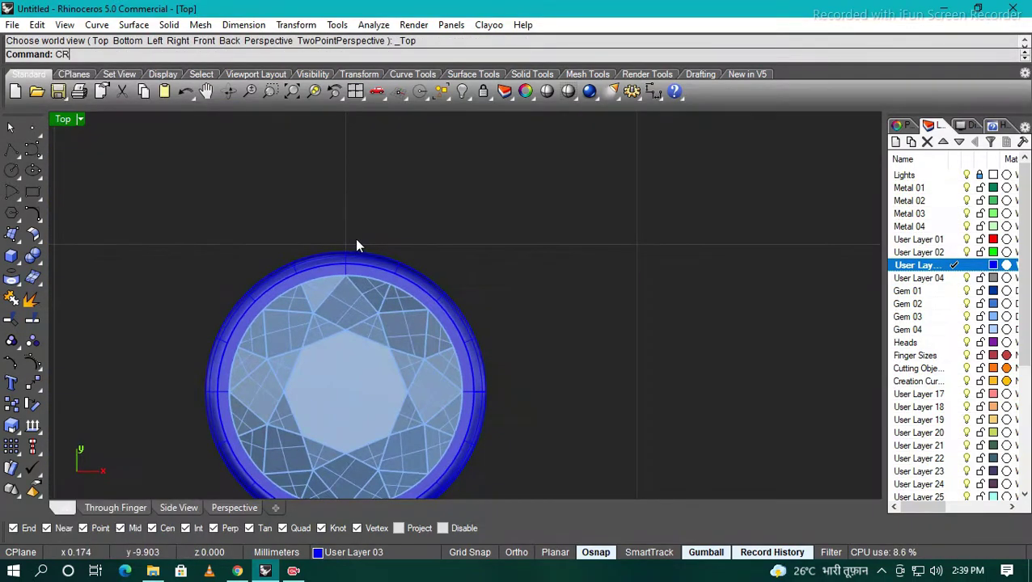
Step: Draw a 0.8 circle on the bezel rim and place a rotated copy of it
key(Return)
click(320, 242)
key(Return)
click(340, 192)
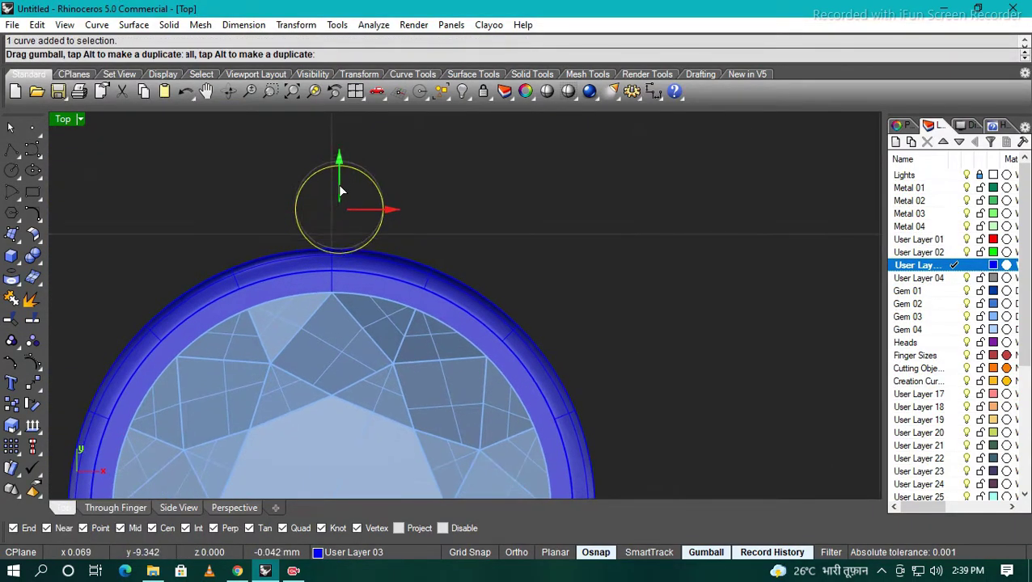
scroll(338, 233, down, 5)
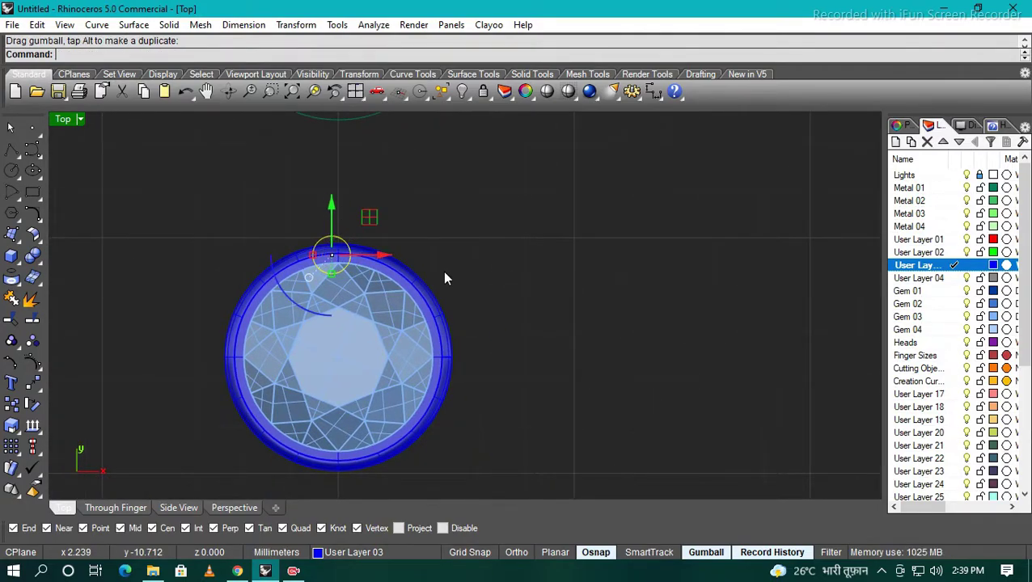
scroll(420, 291, down, 4)
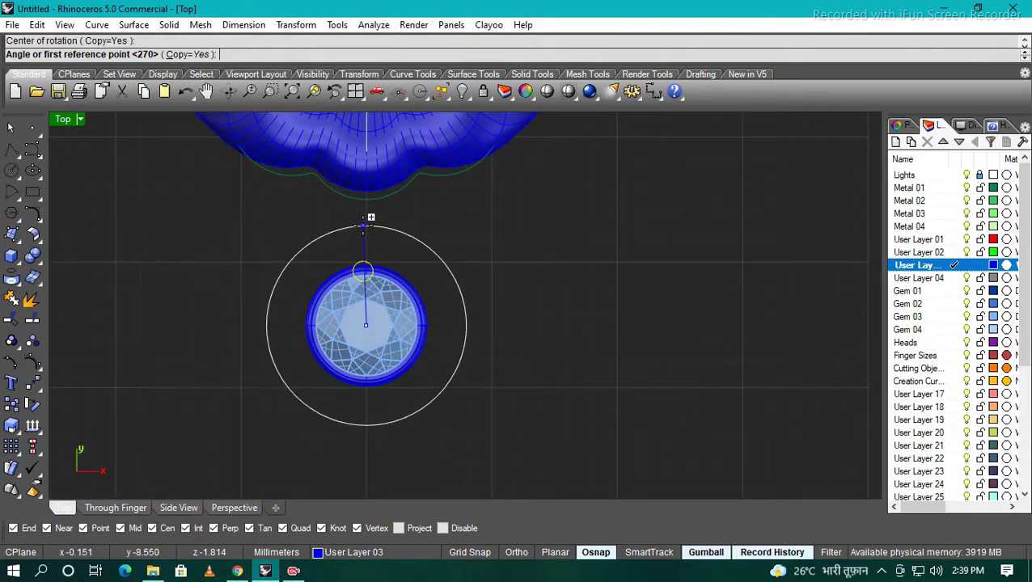
click(435, 251)
key(Return)
scroll(427, 297, up, 5)
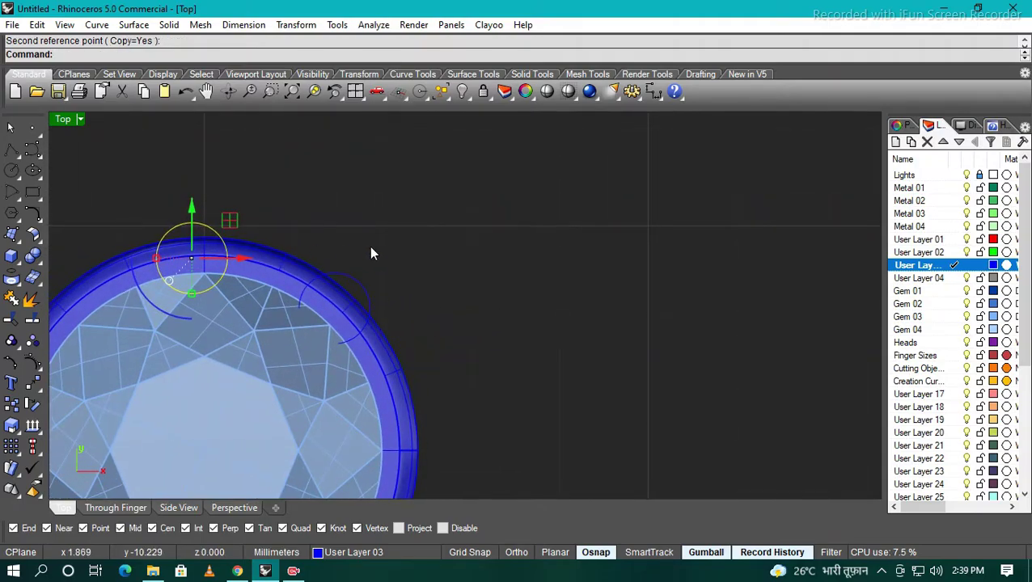
Step: Extrude the small circle upward into a prong and fillet its top edge round
key(ctrl+F2)
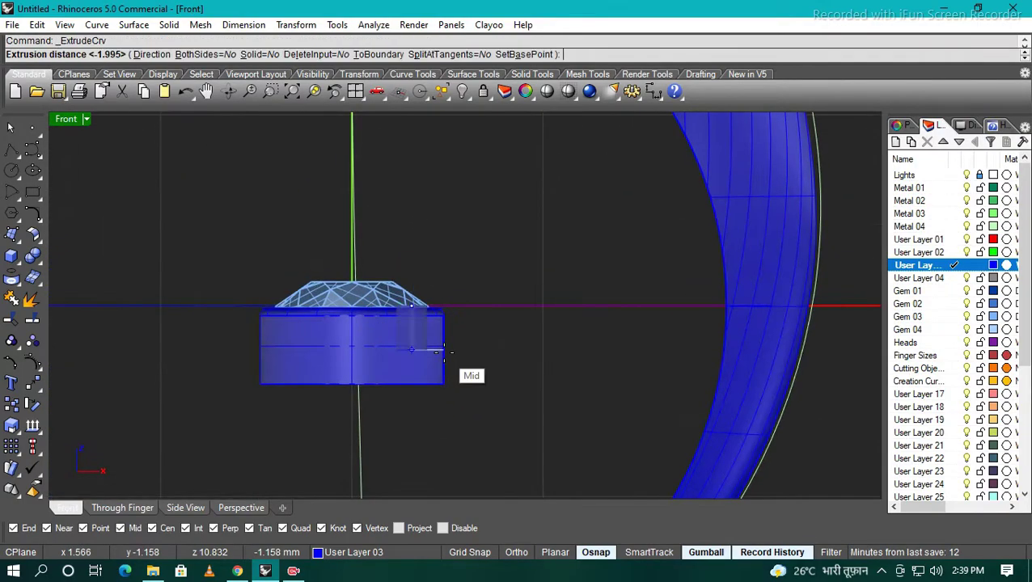
click(402, 115)
key(ctrl+F2)
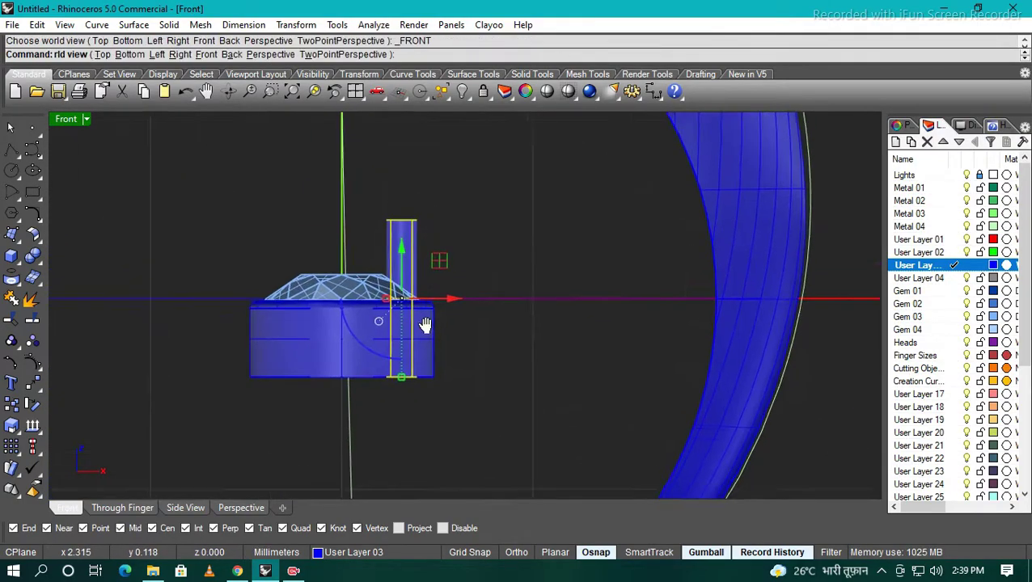
scroll(461, 289, up, 3)
text(s)
key(Return)
key(Return)
key(Return)
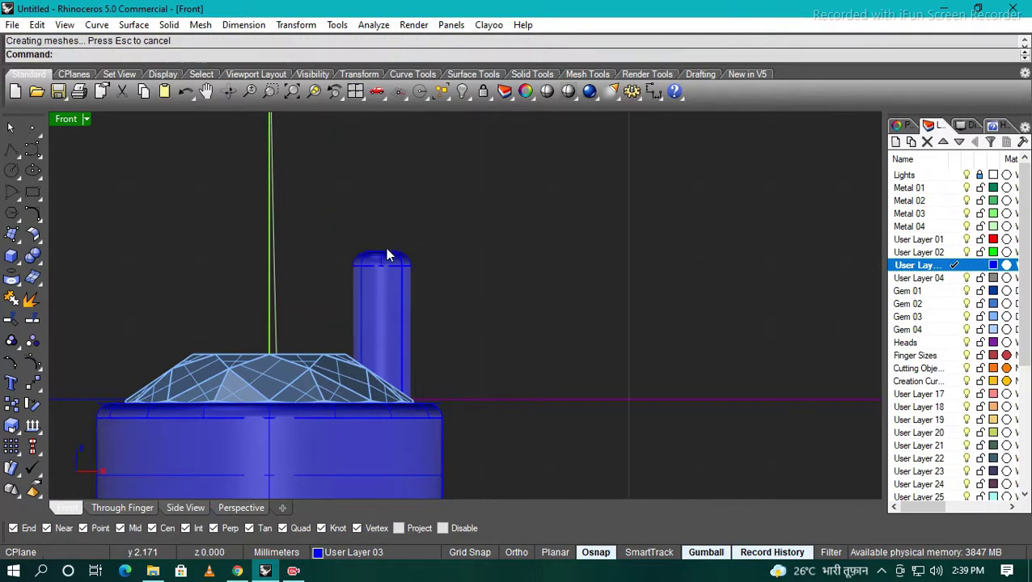
key(ctrl+z)
key(Return)
key(ctrl+F1)
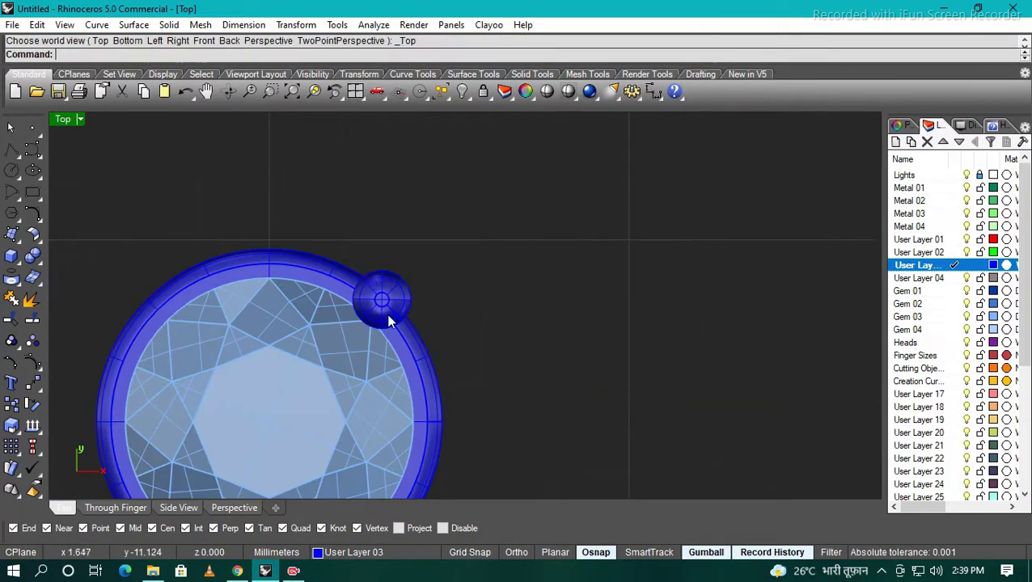
Step: Polar-array the prong into four copies over 360° around the gem centre
click(391, 316)
scroll(461, 321, down, 2)
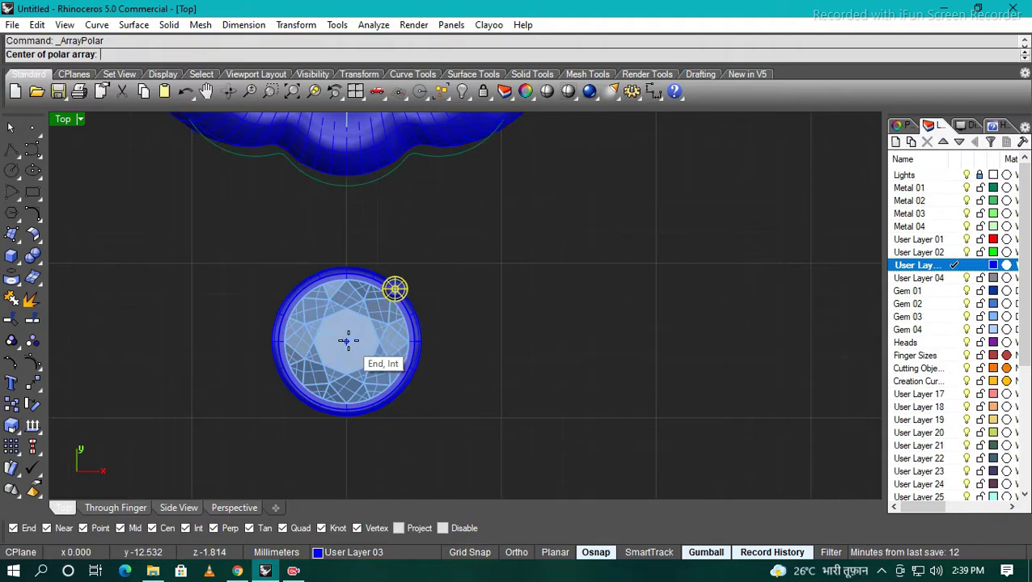
click(348, 341)
key(Return)
key(Return)
key(Return)
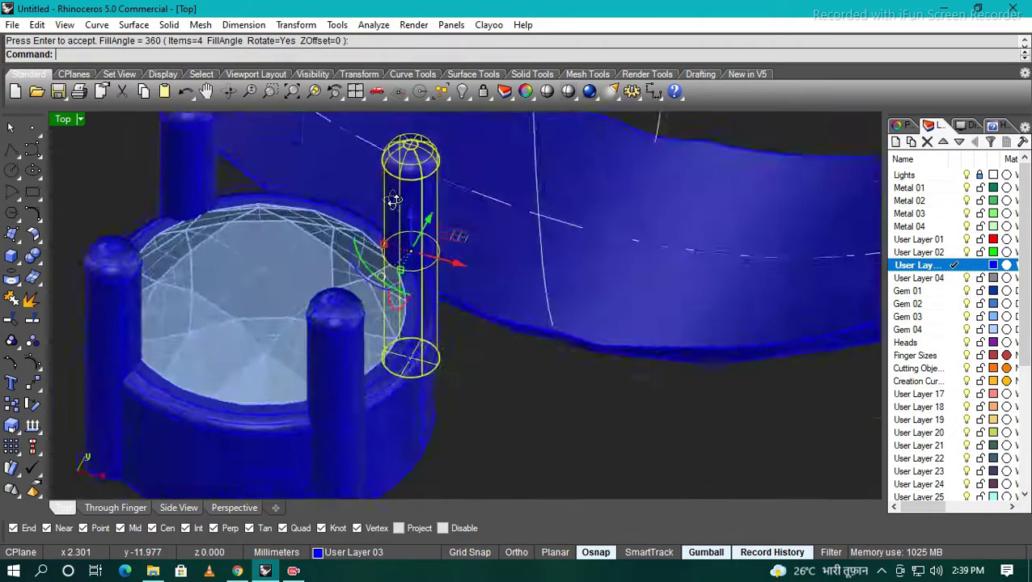
Step: Check the prongs in 3-D, then select the whole gem setting in Top view
right_drag(392, 201, 485, 308)
key(ctrl+F1)
mouse_move(492, 311)
mouse_down()
mouse_move(348, 186)
mouse_move(399, 152)
mouse_up()
scroll(399, 152, up, 3)
Step: Raise the head and gem up onto the ring top in Front view
scroll(449, 397, down, 2)
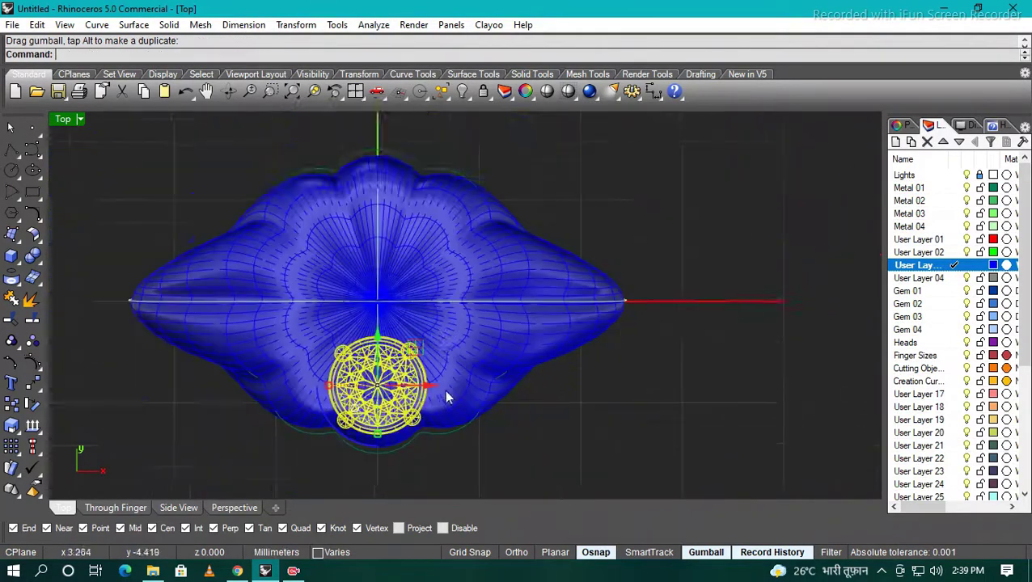
right_drag(449, 396, 437, 296)
drag(429, 341, 429, 371)
scroll(402, 380, up, 3)
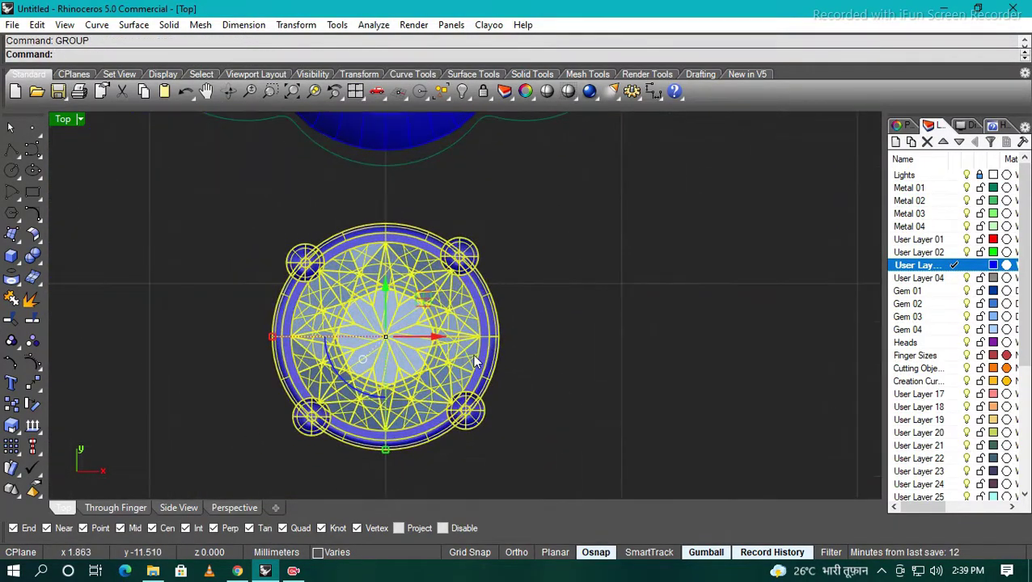
click(390, 330)
key(Return)
key(ctrl+F2)
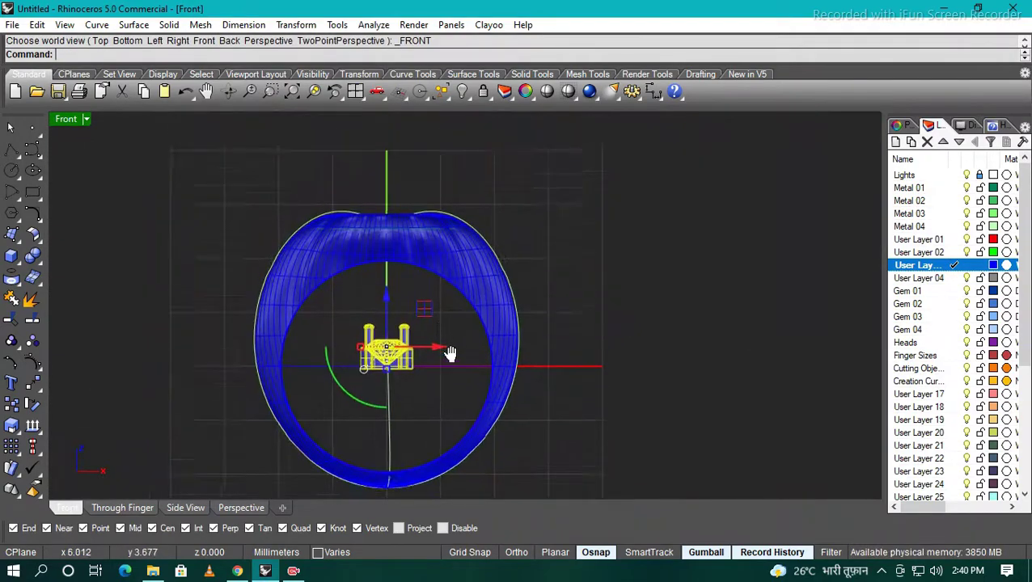
mouse_move(383, 334)
mouse_down()
mouse_move(381, 219)
mouse_move(391, 230)
mouse_up()
scroll(381, 219, up, 5)
Step: Assign the head to the Heads layer in Properties
click(902, 126)
click(982, 216)
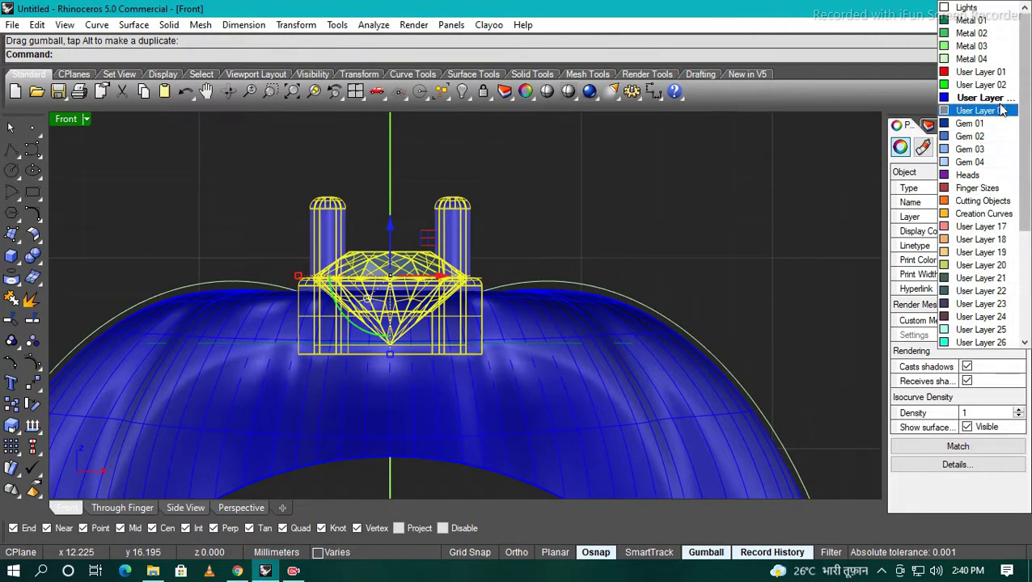
click(978, 178)
Step: Ungroup the head and gem, then hide the diamond
right_drag(480, 261, 552, 286)
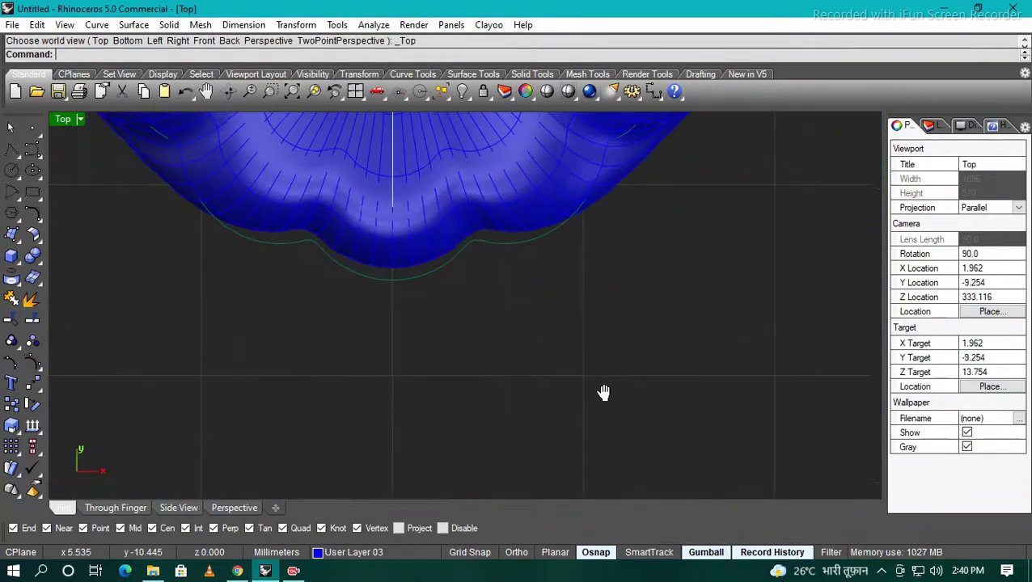
scroll(472, 282, up, 5)
right_drag(472, 281, 454, 311)
click(538, 279)
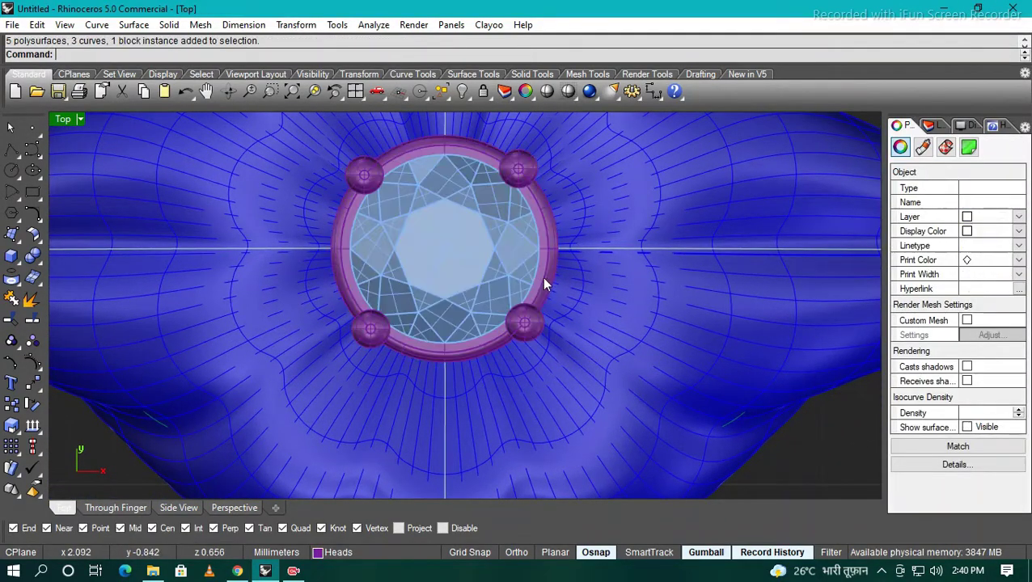
click(476, 262)
key(ctrl+shift+g)
click(457, 274)
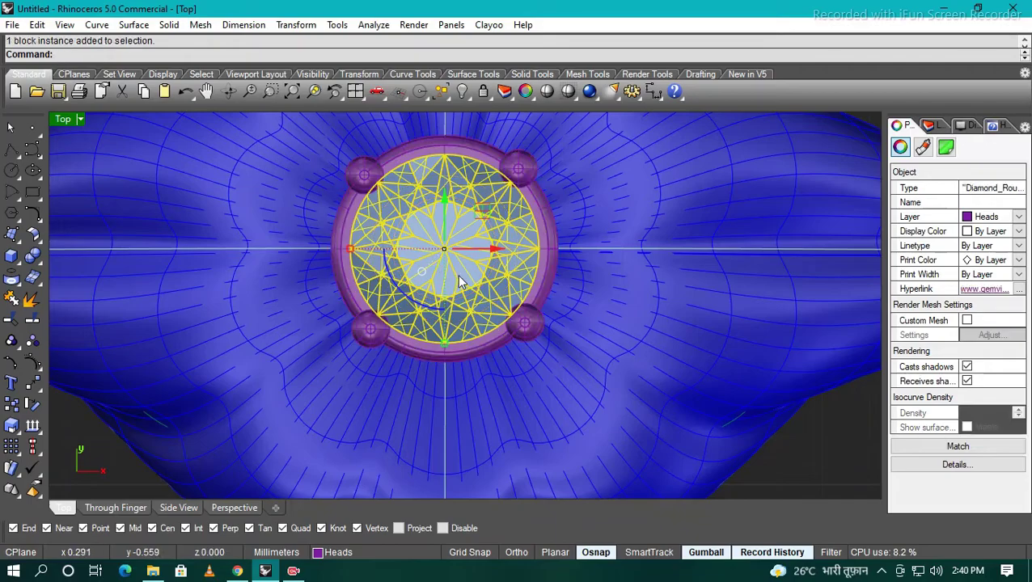
key(ctrl+h)
Step: Duplicate the head's base edge
ctrl+shift+right_drag(474, 309, 415, 283)
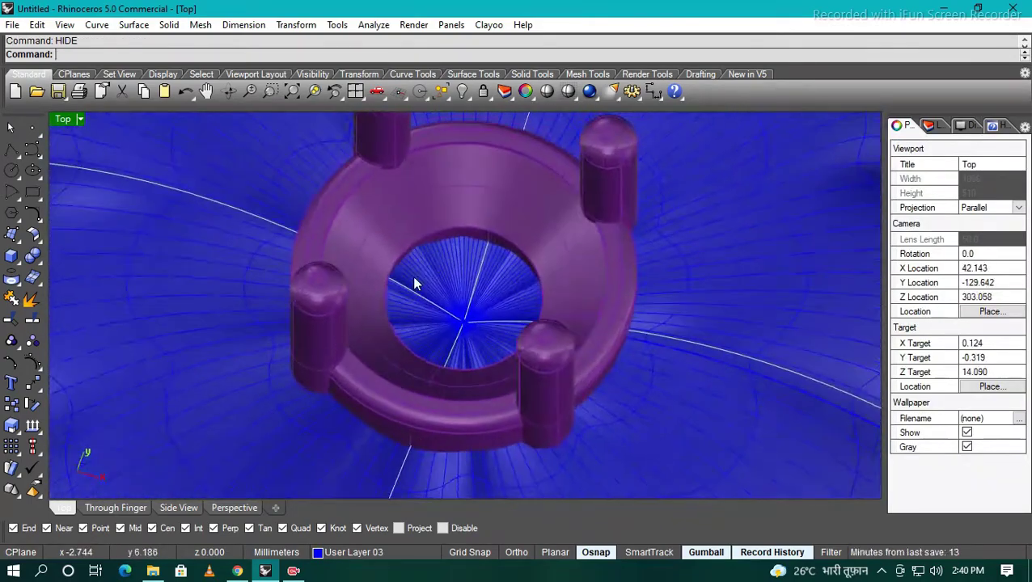
click(385, 235)
click(397, 243)
scroll(396, 243, down, 5)
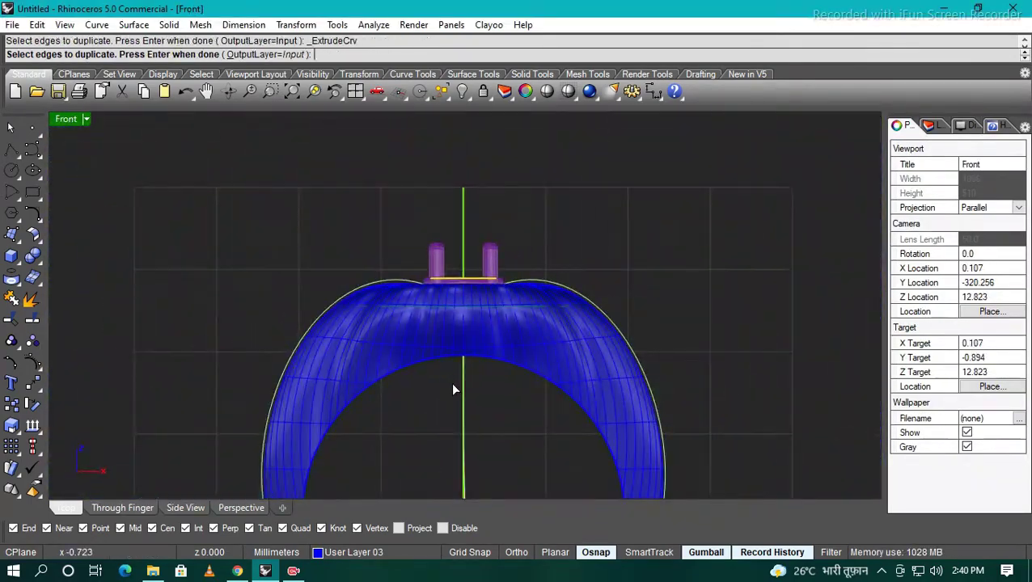
Step: Finish duplicating the head's base outline as a curve
scroll(457, 353, down, 5)
scroll(438, 285, up, 3)
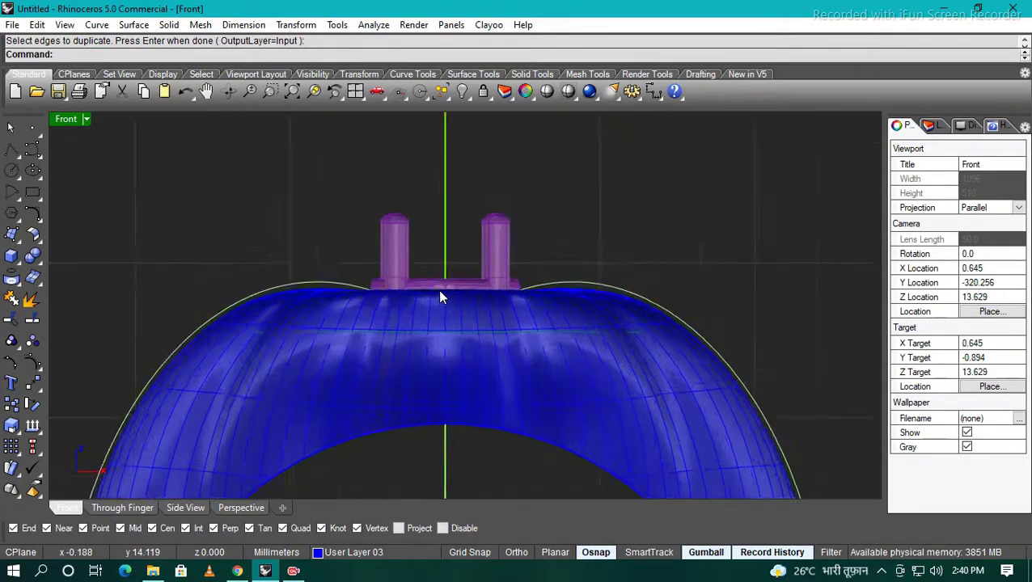
key(Return)
ctrl+shift+right_drag(437, 290, 454, 340)
scroll(437, 267, up, 5)
click(418, 218)
mouse_move(418, 218)
ctrl+shift+right_down()
mouse_move(474, 185)
mouse_move(398, 203)
ctrl+shift+right_up()
key(Escape)
key(Return)
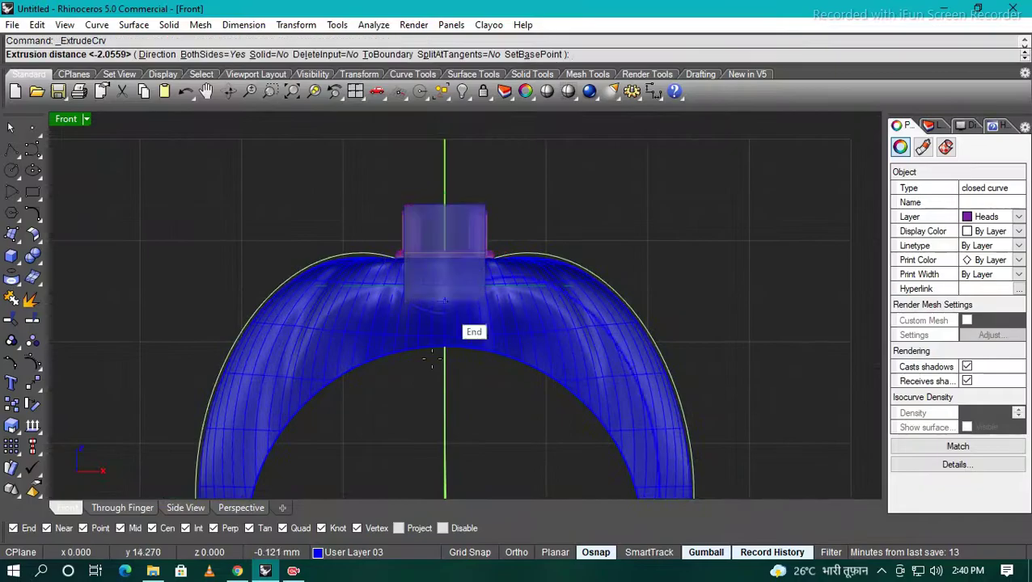
Step: Extrude the base outline into a tall box and subtract it from the ring top
click(479, 404)
click(502, 368)
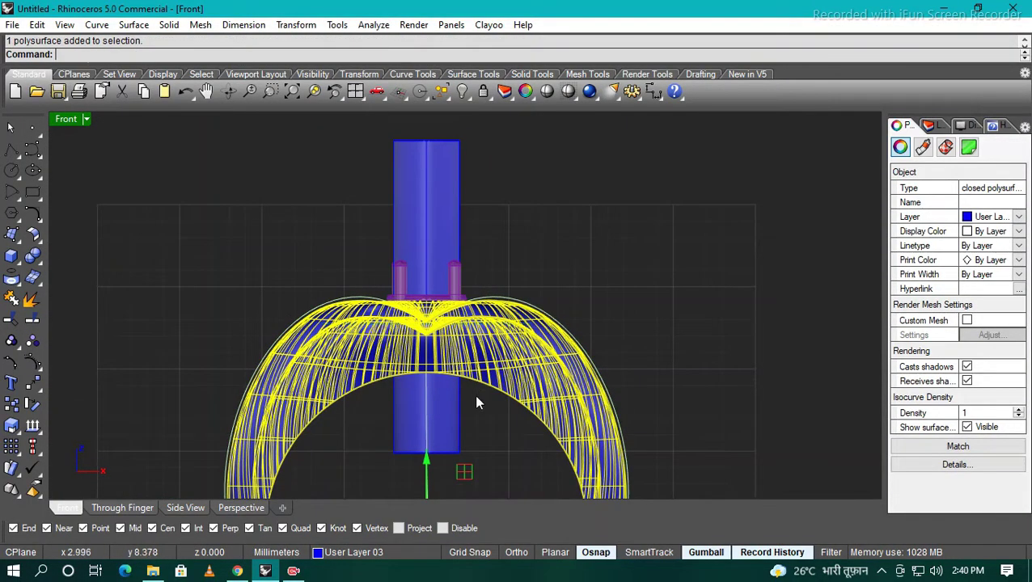
key(Return)
Step: Delete the leftover dome surface and view the cut ring from above
mouse_move(477, 402)
ctrl+shift+right_down()
mouse_move(473, 279)
mouse_move(505, 392)
ctrl+shift+right_up()
click(509, 392)
key(Delete)
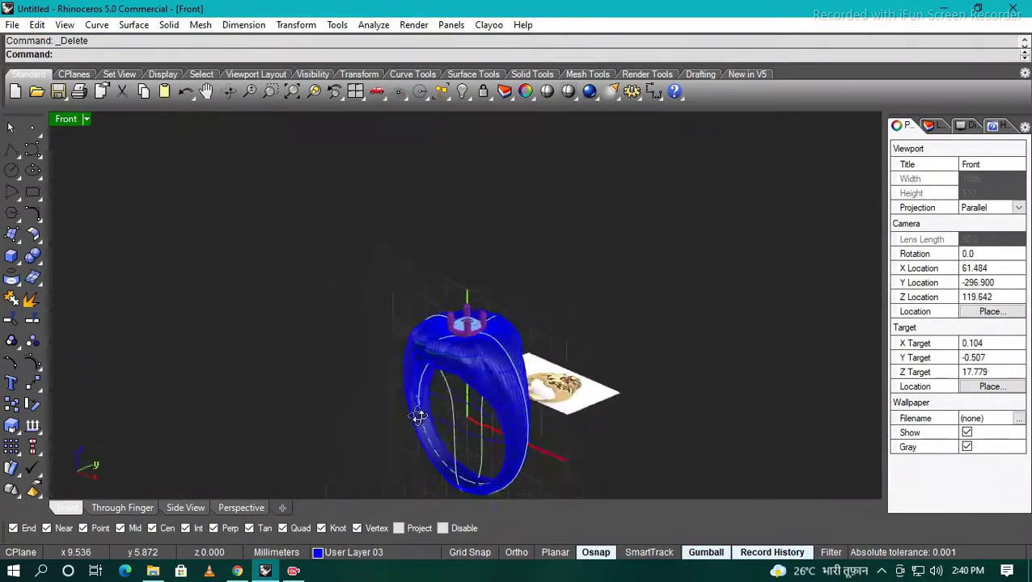
ctrl+shift+right_drag(417, 416, 511, 438)
key(ctrl+F1)
ctrl+shift+right_drag(514, 386, 541, 412)
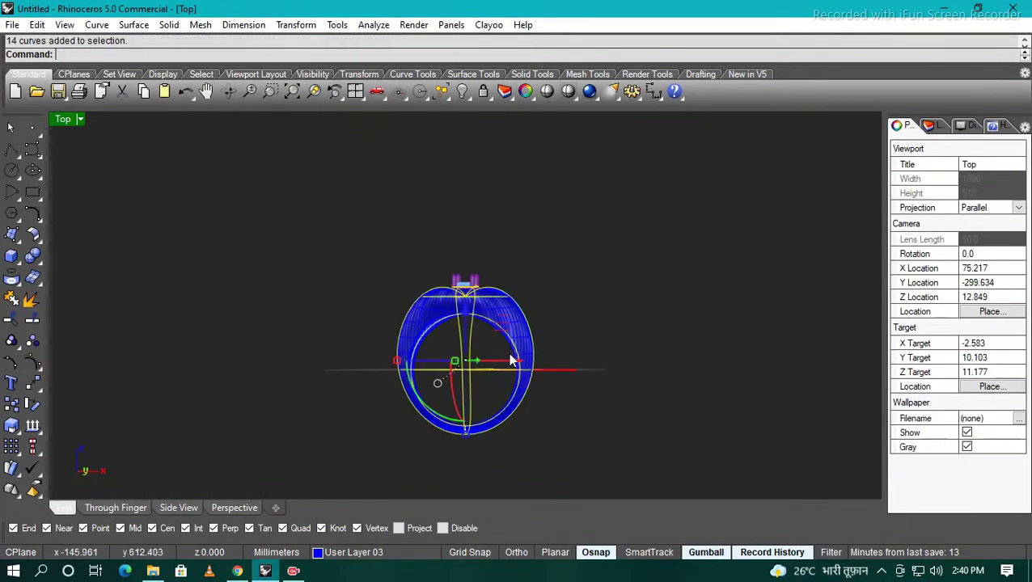
Step: Delete the curves and select every ring piece except the gem
key(Delete)
ctrl+shift+right_drag(535, 373, 502, 369)
key(ctrl+F1)
key(ctrl+a)
scroll(569, 388, up, 5)
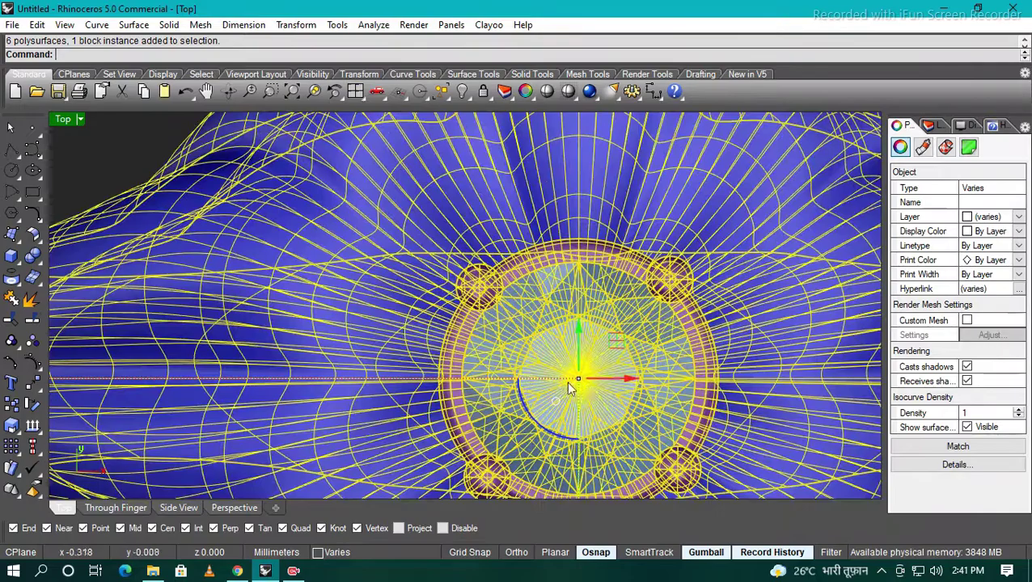
ctrl+click(569, 388)
scroll(552, 292, down, 5)
Step: Move the selected ring pieces onto the Creation Curves layer
click(927, 126)
click(896, 126)
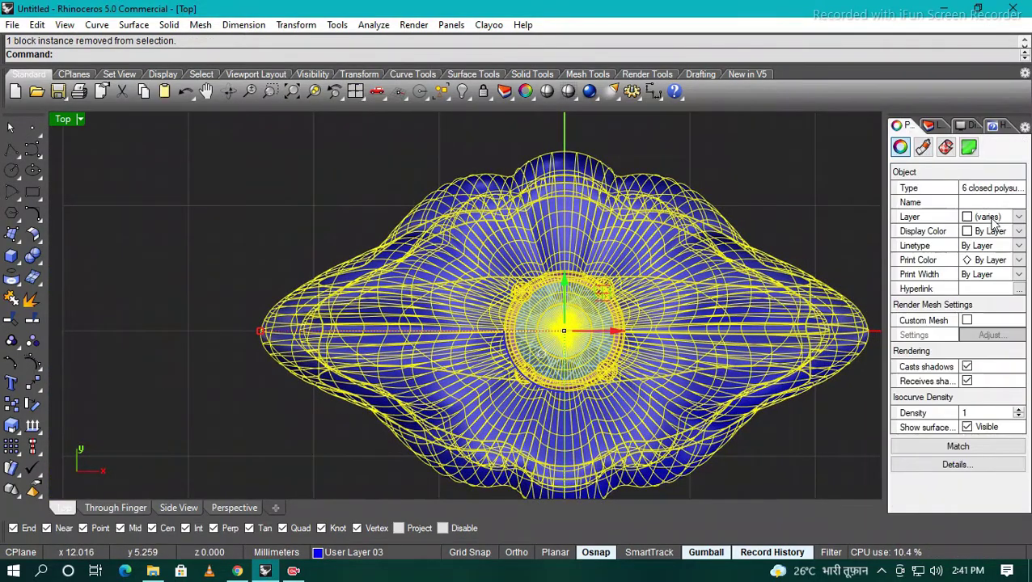
click(994, 217)
click(997, 214)
ctrl+shift+right_drag(667, 259, 757, 283)
key(Escape)
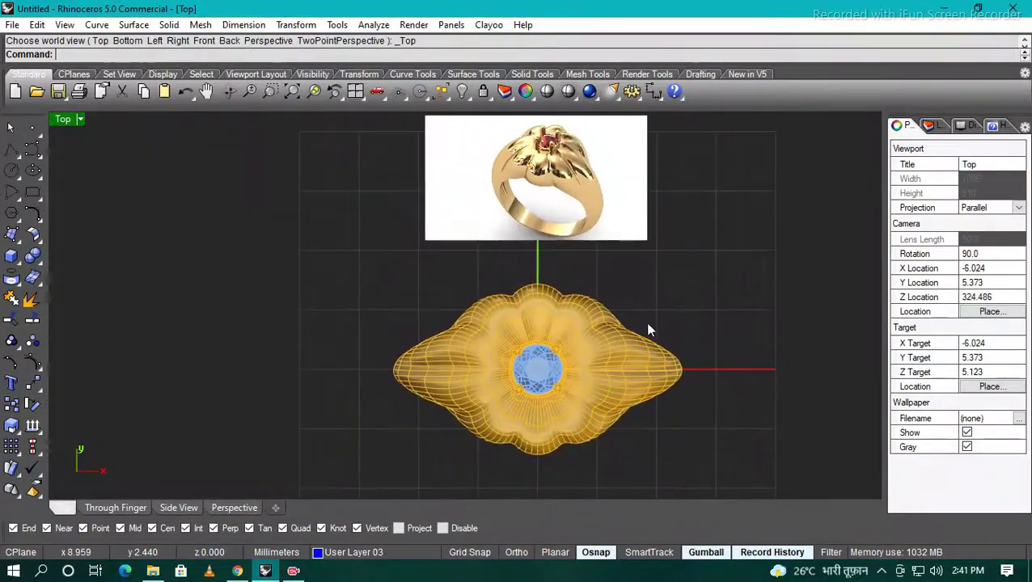
Step: Pick the Lights layer and orbit to inspect the gold ring around the gem
click(932, 125)
click(976, 178)
scroll(841, 234, down, 2)
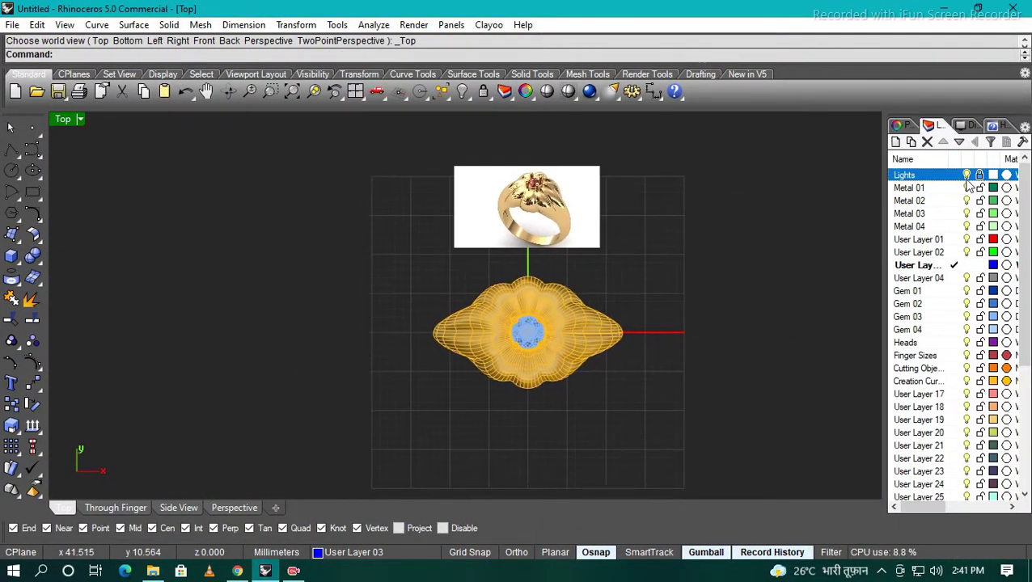
scroll(616, 323, up, 2)
ctrl+shift+right_drag(616, 323, 254, 174)
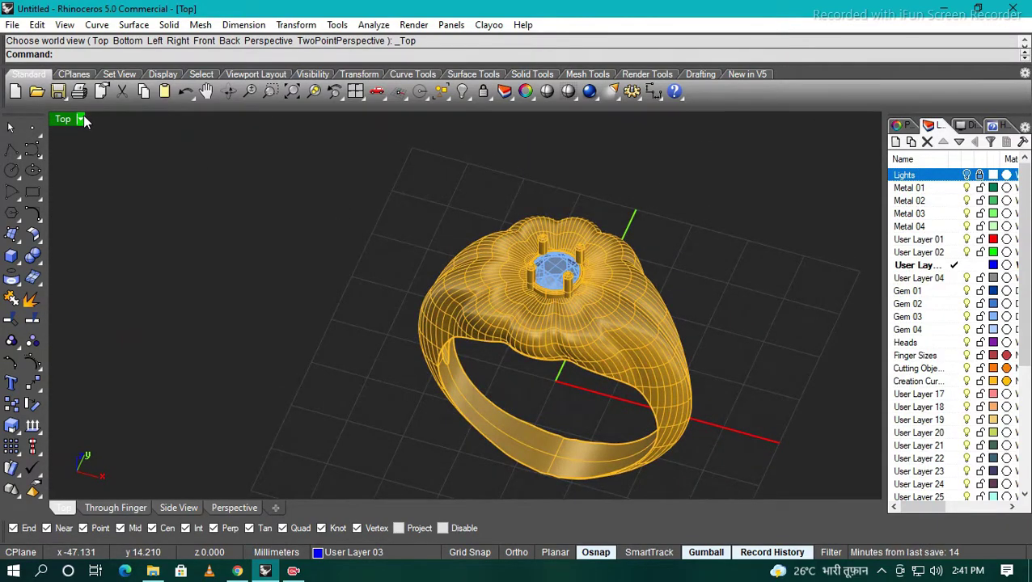
ctrl+shift+right_drag(571, 218, 580, 299)
click(608, 352)
Step: In Front view, draw a line from the ring centre down-left and its mirrored copy
key(Return)
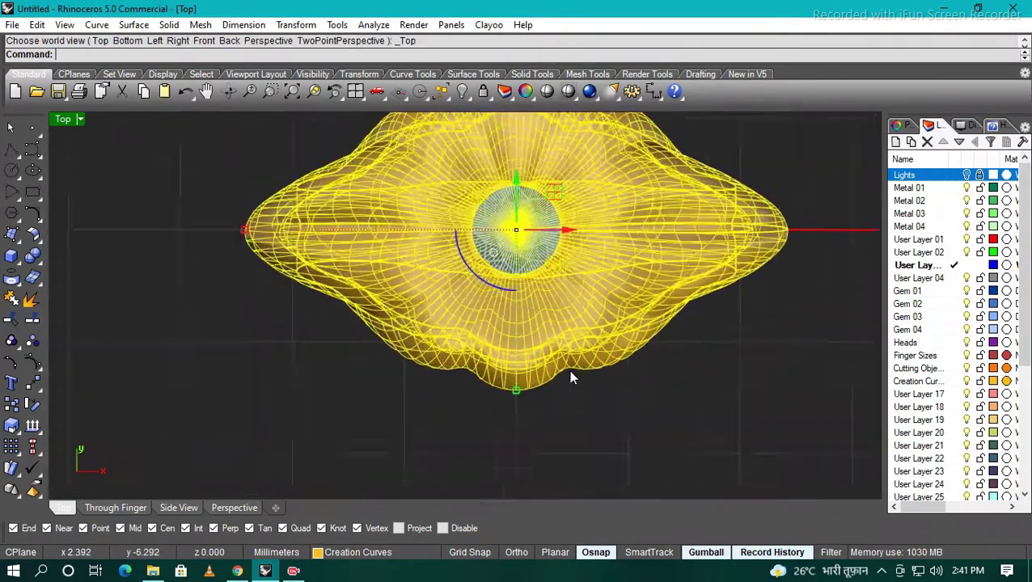
key(Escape)
key(ctrl+F2)
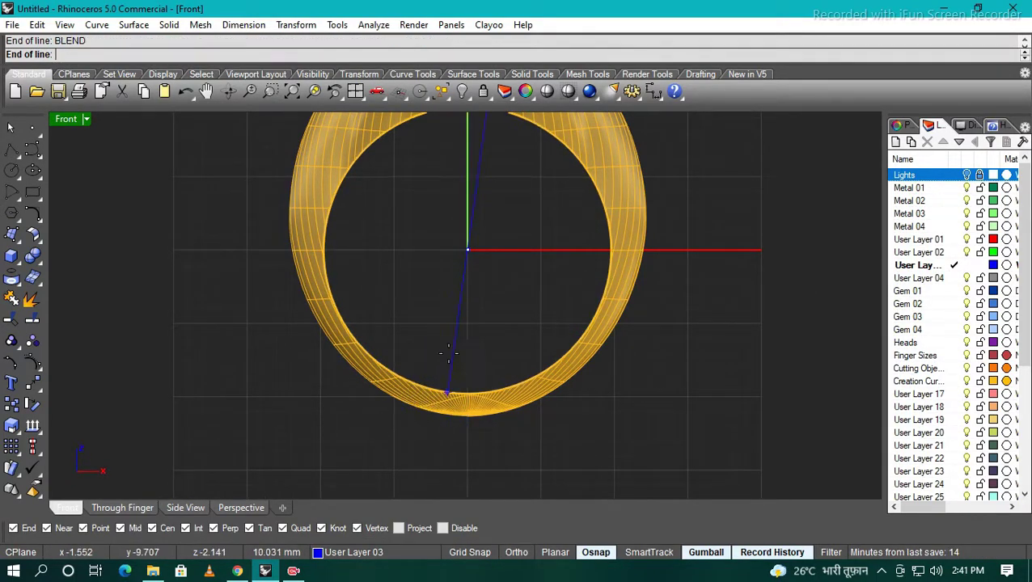
key(Escape)
right_drag(463, 324, 457, 348)
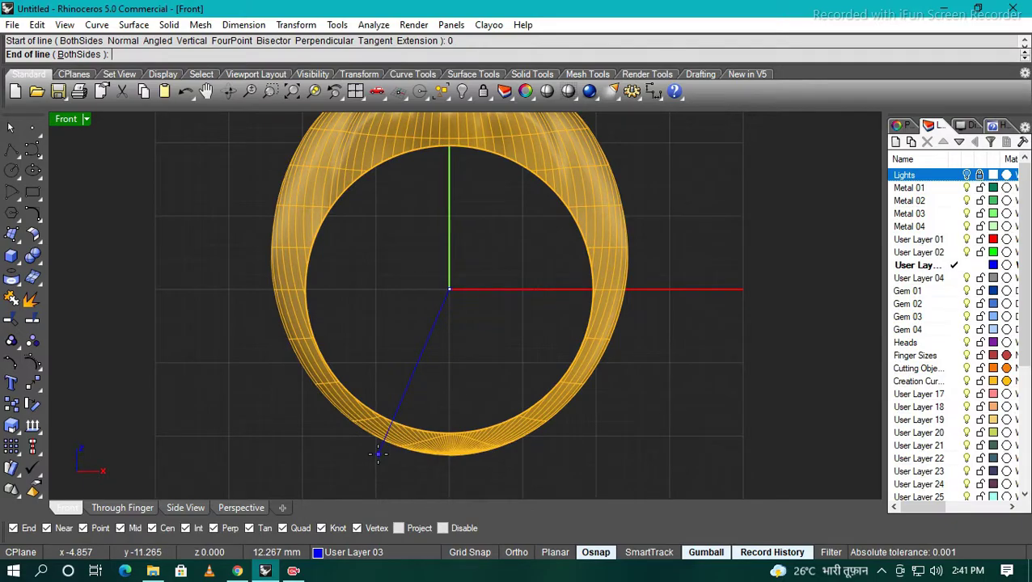
right_drag(429, 367, 395, 371)
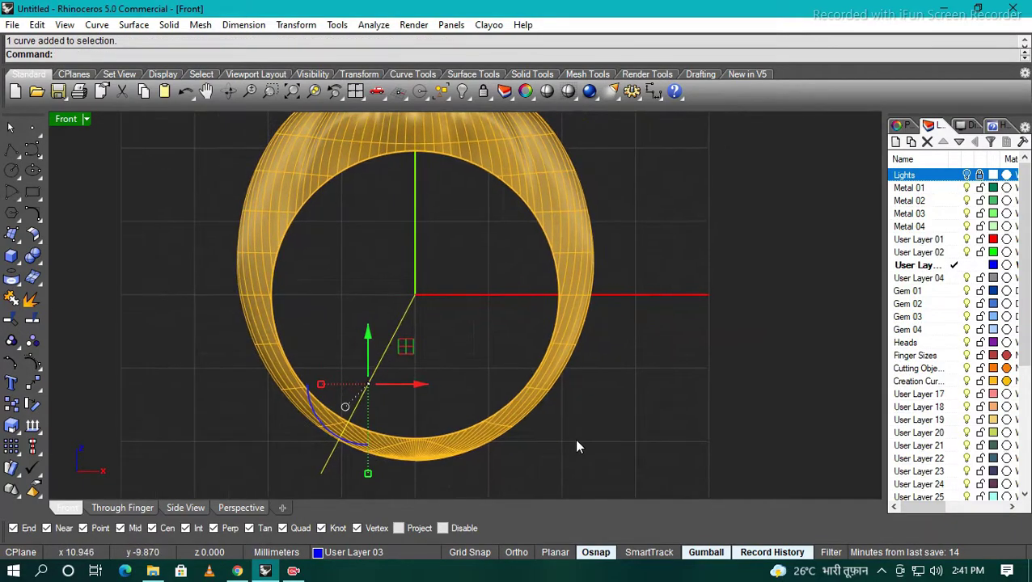
click(543, 433)
scroll(521, 467, down, 2)
scroll(509, 461, up, 3)
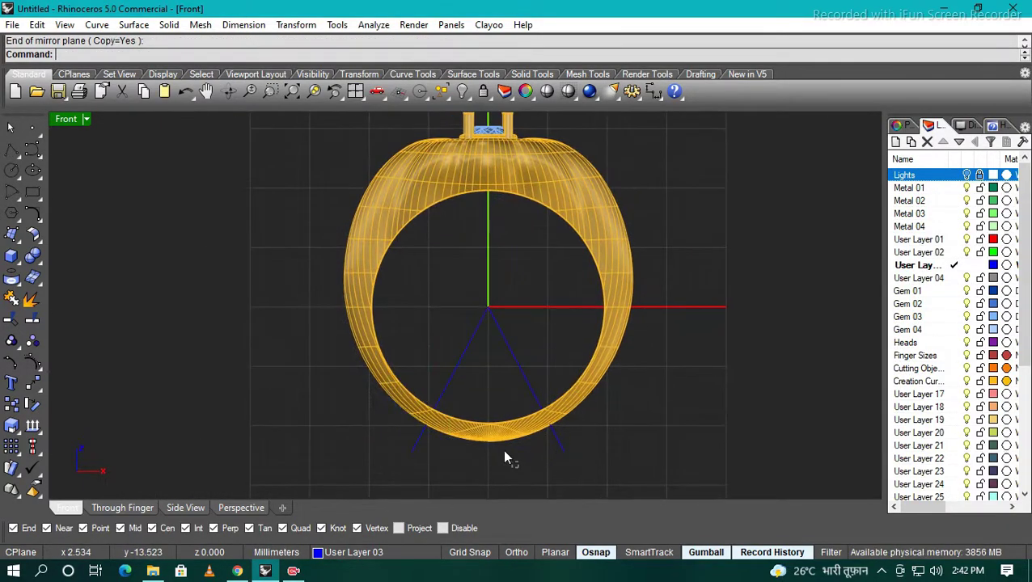
Step: Split the ring using the two V lines as cutters
text(split)
key(Return)
scroll(479, 469, up, 3)
click(472, 427)
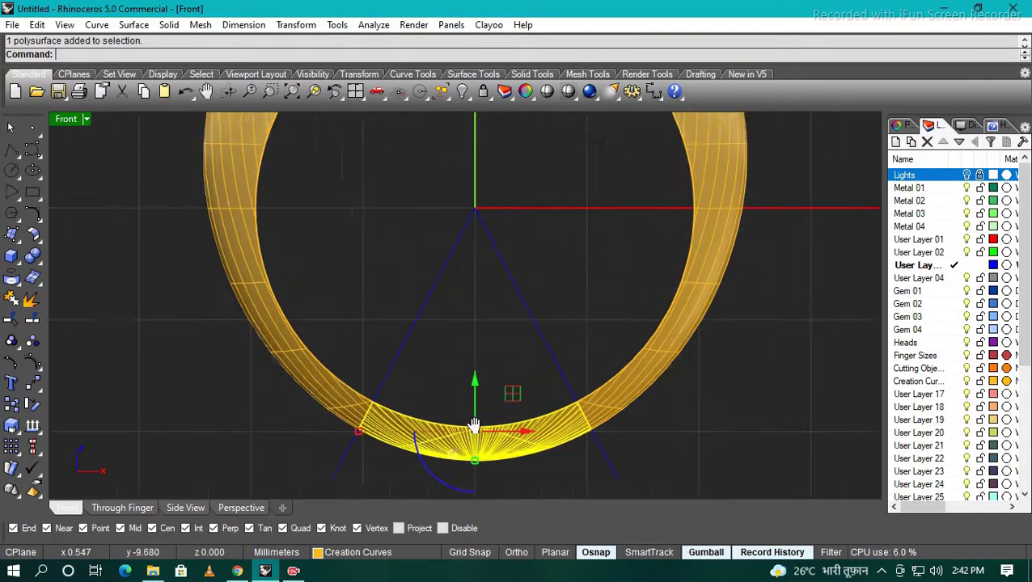
key(Delete)
scroll(484, 454, down, 1)
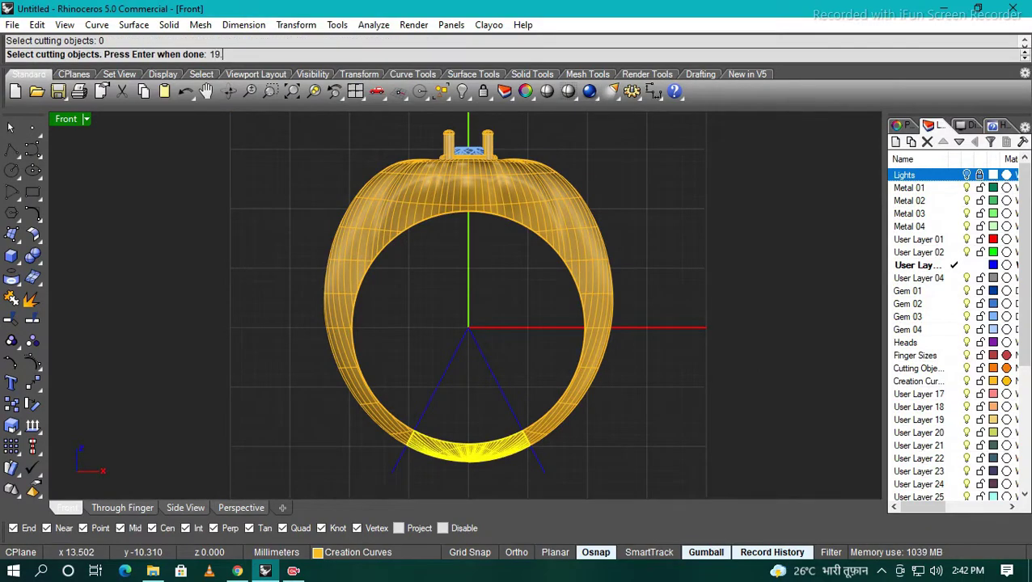
scroll(577, 365, up, 3)
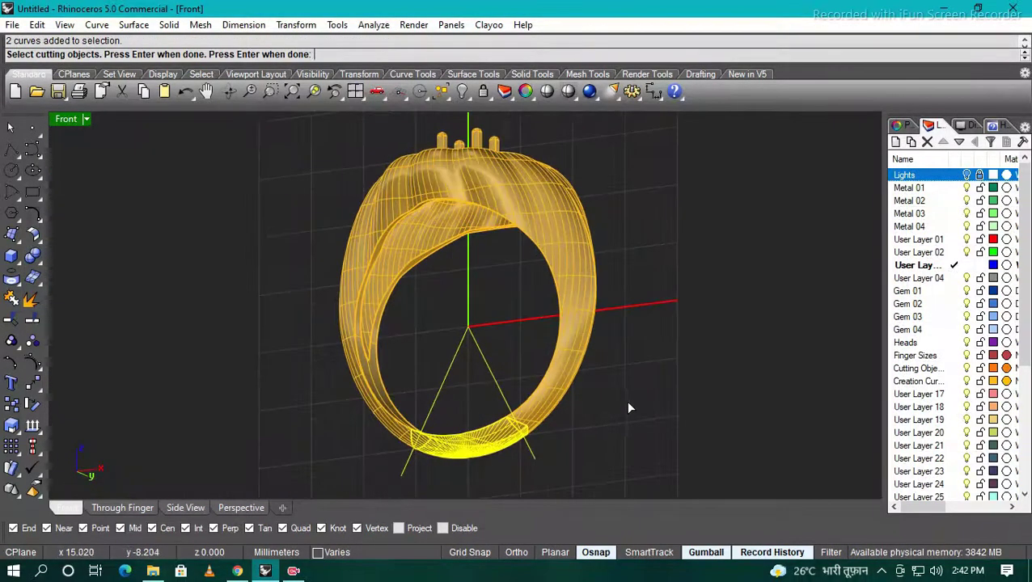
Step: Complete the shank split and draw a circle curve through the shank
key(Return)
text(CIRCLE)
key(Return)
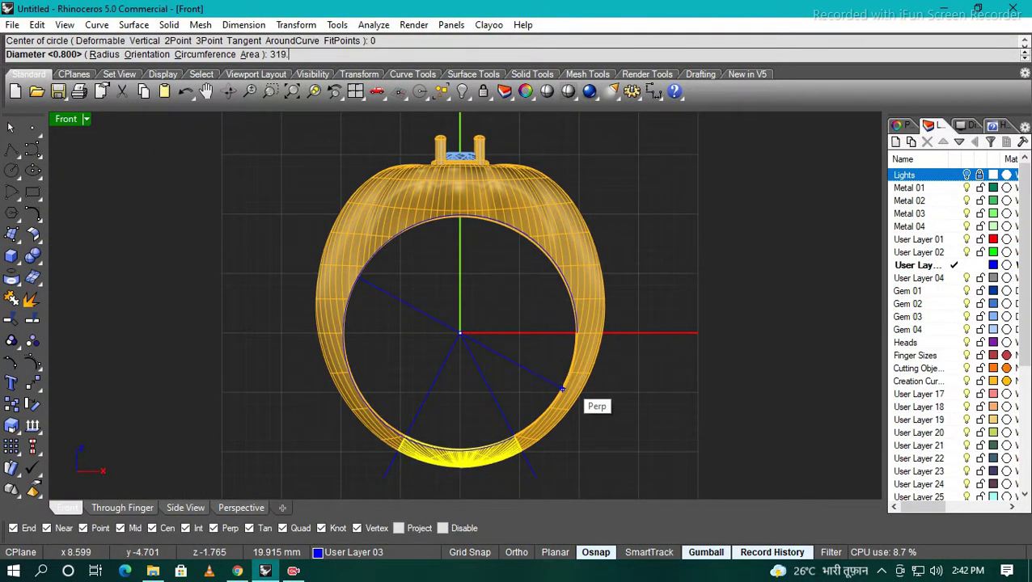
scroll(626, 402, up, 3)
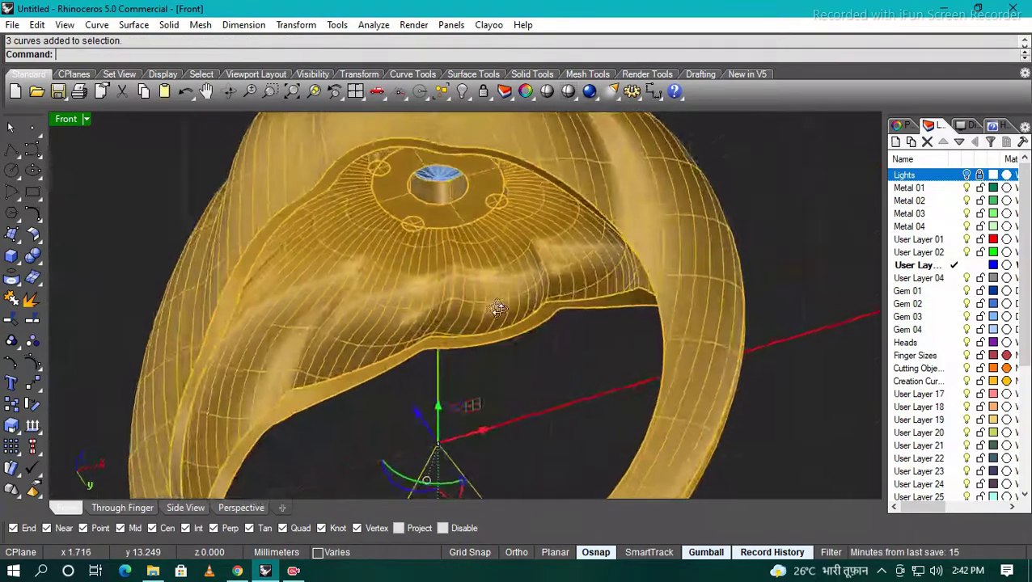
scroll(553, 288, down, 3)
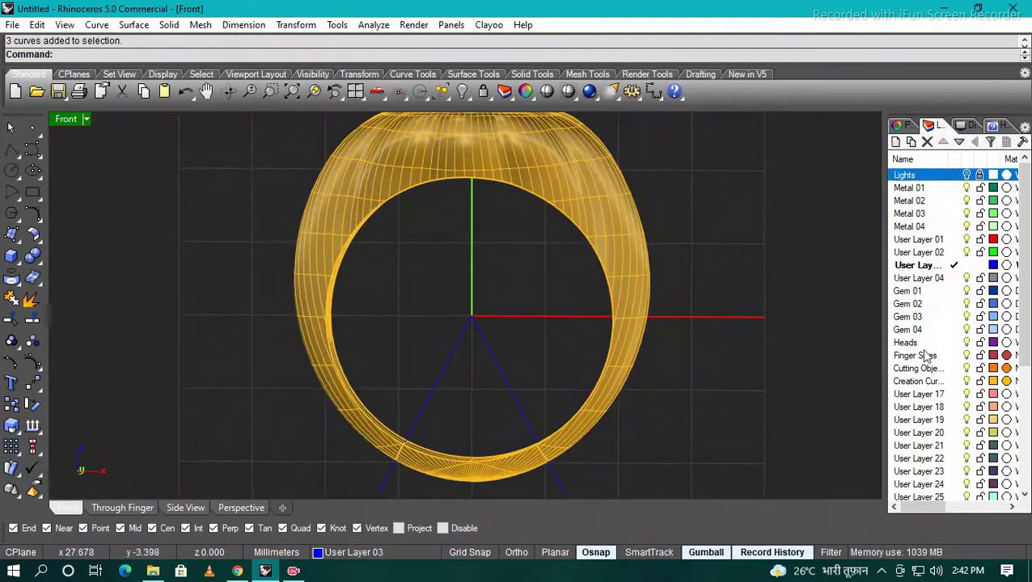
Step: Make Metal 04 the current layer and draw another circle
double_click(910, 226)
scroll(532, 348, down, 2)
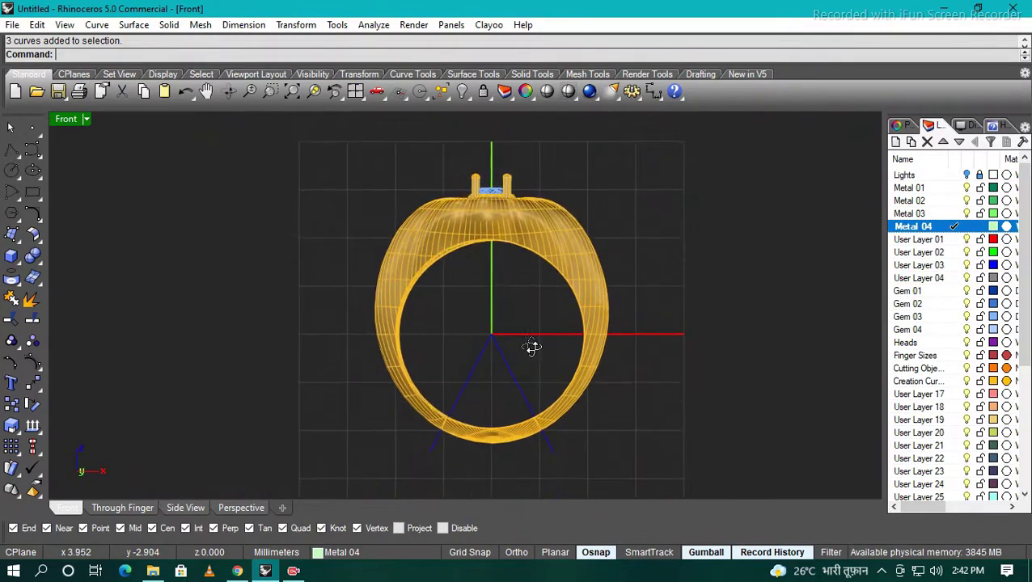
right_drag(617, 393, 589, 396)
key(Return)
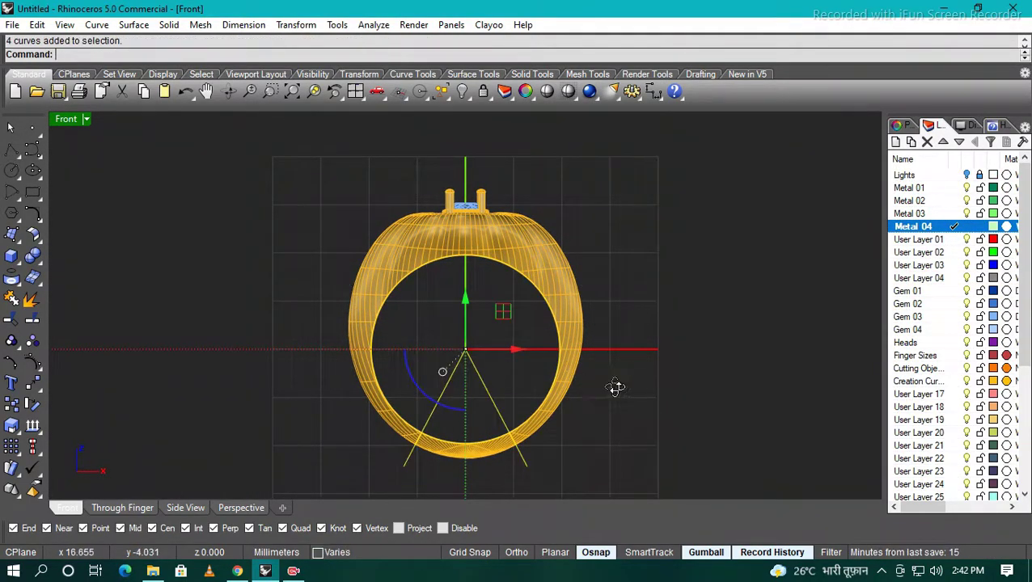
Step: Return to Front view and select the split-off bottom shank piece
ctrl+shift+right_drag(616, 388, 534, 323)
scroll(510, 411, up, 3)
text(F)
key(Return)
click(515, 436)
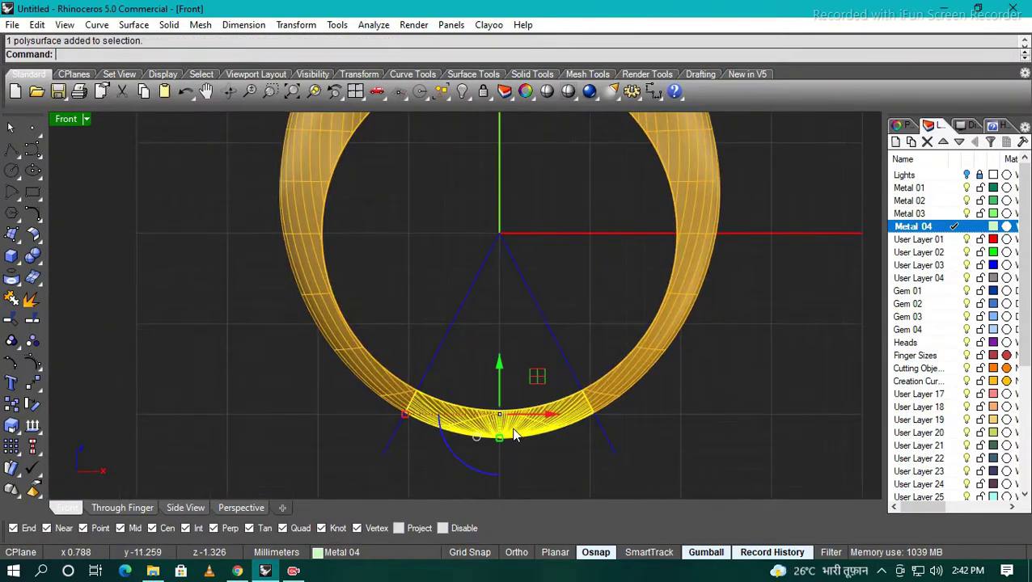
mouse_move(489, 418)
ctrl+shift+right_down()
mouse_move(432, 417)
mouse_move(428, 427)
mouse_move(474, 430)
ctrl+shift+right_up()
scroll(432, 417, up, 3)
click(435, 406)
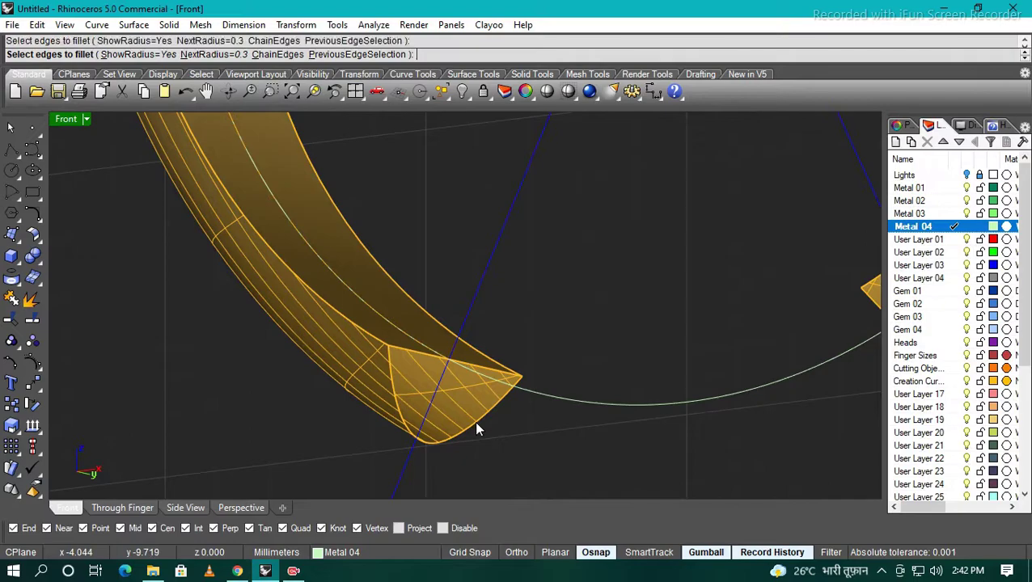
Step: Duplicate the closed outline edges of both cut shank ends as curves
right_click(477, 428)
click(415, 357)
right_click(495, 408)
scroll(495, 409, up, 2)
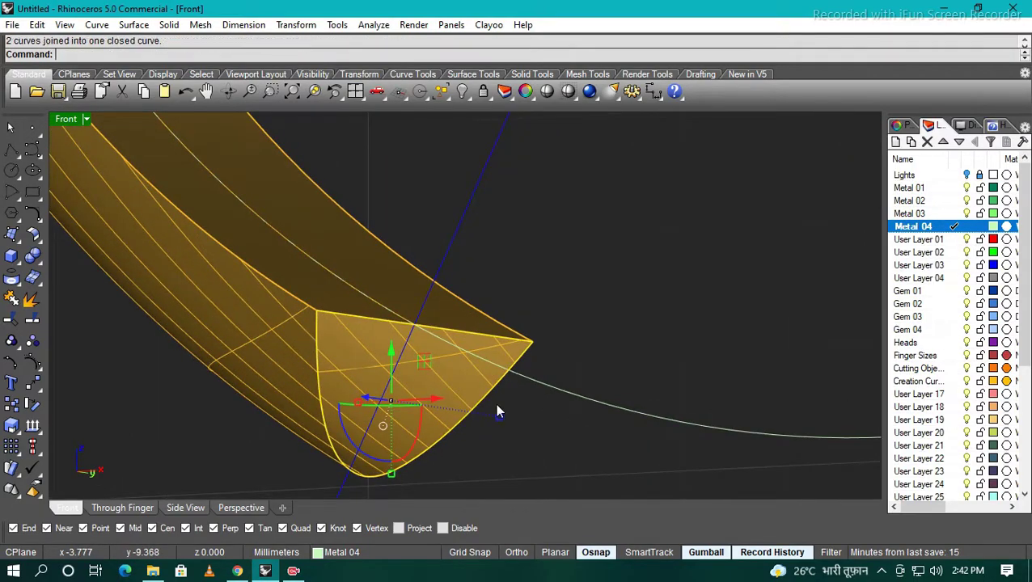
text(F)
key(Return)
mouse_move(555, 424)
ctrl+shift+right_down()
mouse_move(523, 427)
mouse_move(520, 437)
ctrl+shift+right_up()
text(F)
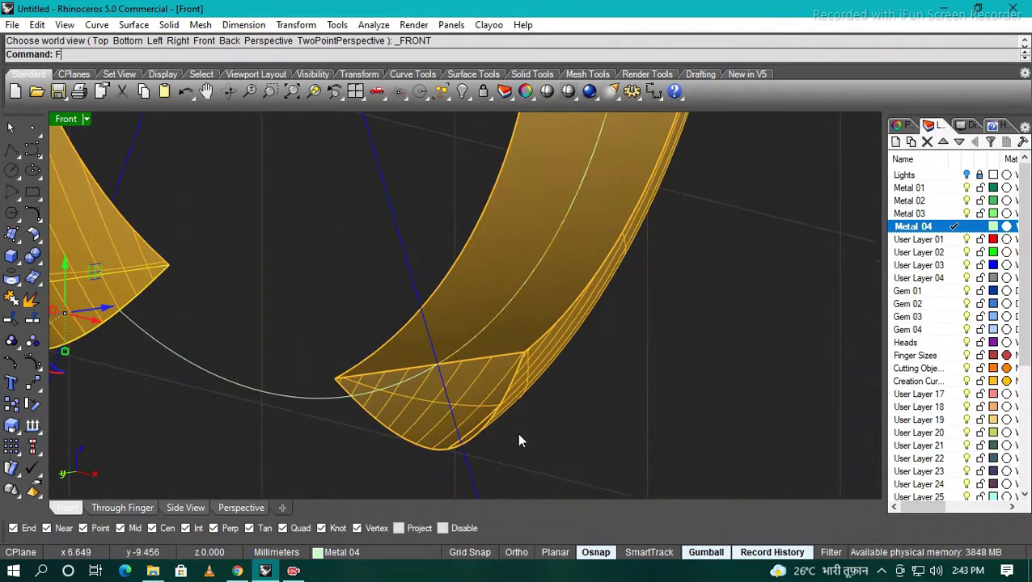
right_click(520, 441)
click(497, 417)
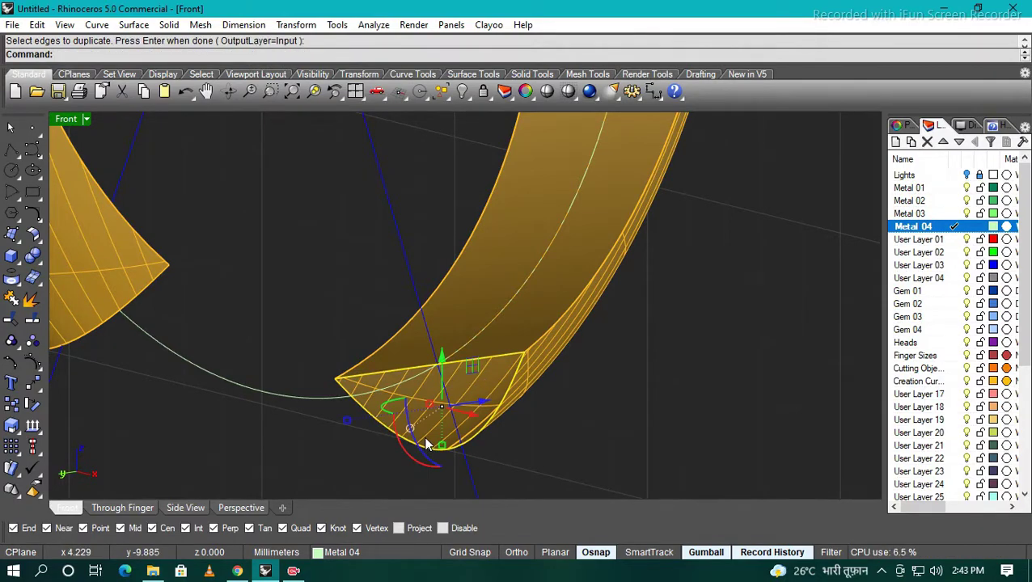
right_click(427, 444)
mouse_move(426, 444)
ctrl+shift+right_down()
mouse_move(459, 472)
mouse_move(397, 482)
mouse_move(477, 437)
ctrl+shift+right_up()
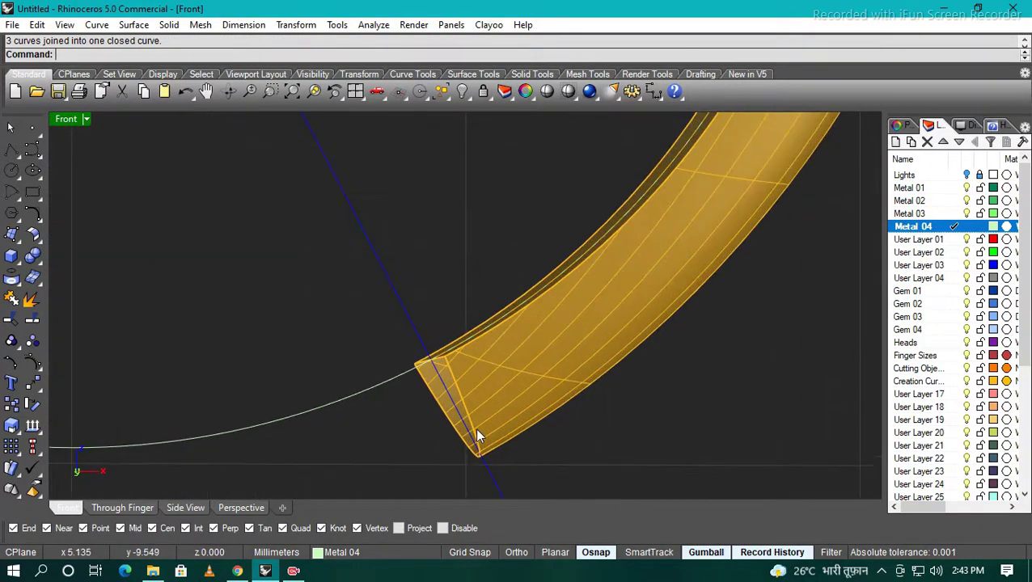
Step: Select the copied outline curve and check its position in the Front and Right views
click(466, 409)
click(477, 251)
text(F)
key(Return)
text(R)
key(Return)
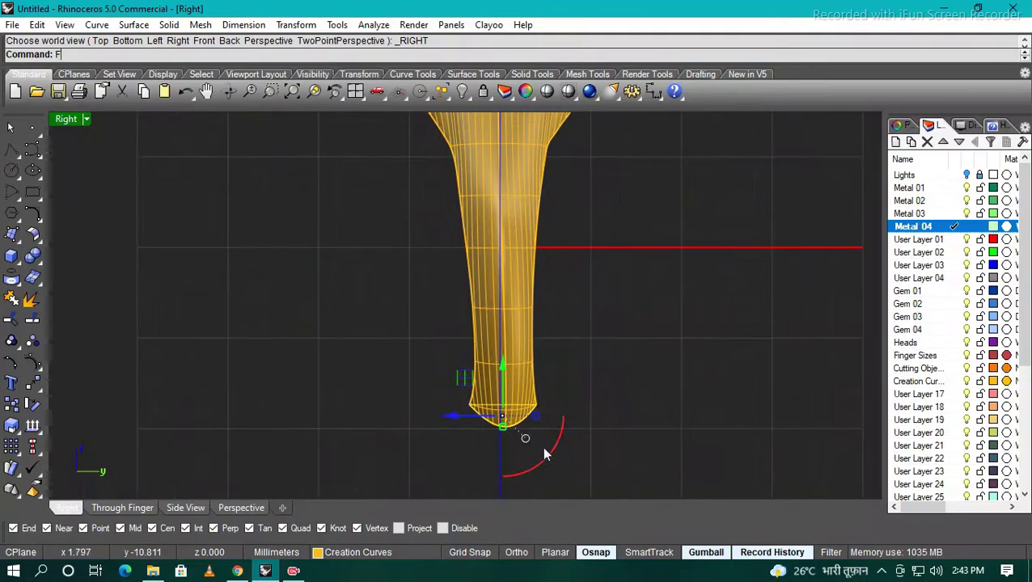
key(Return)
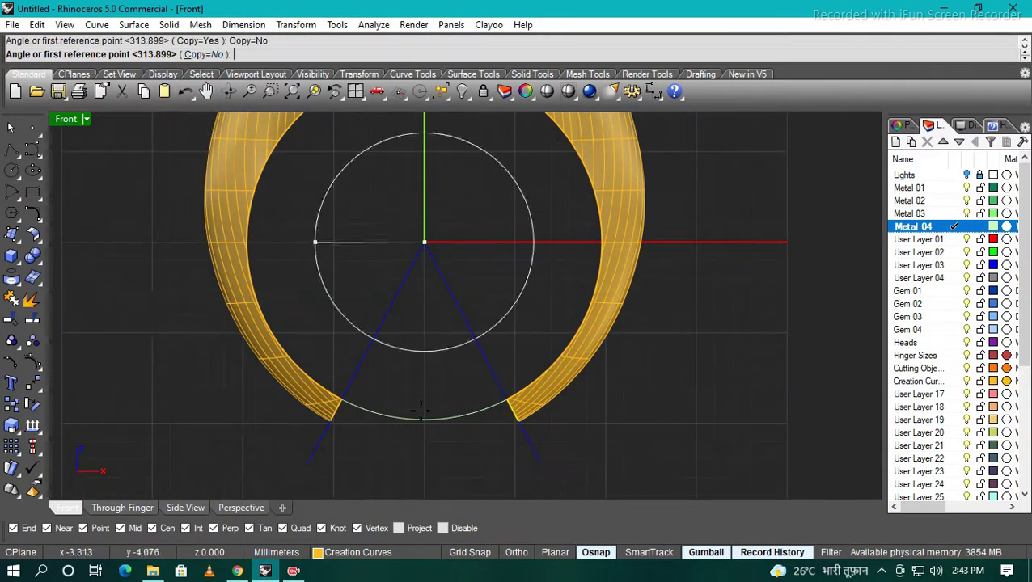
scroll(540, 467, up, 3)
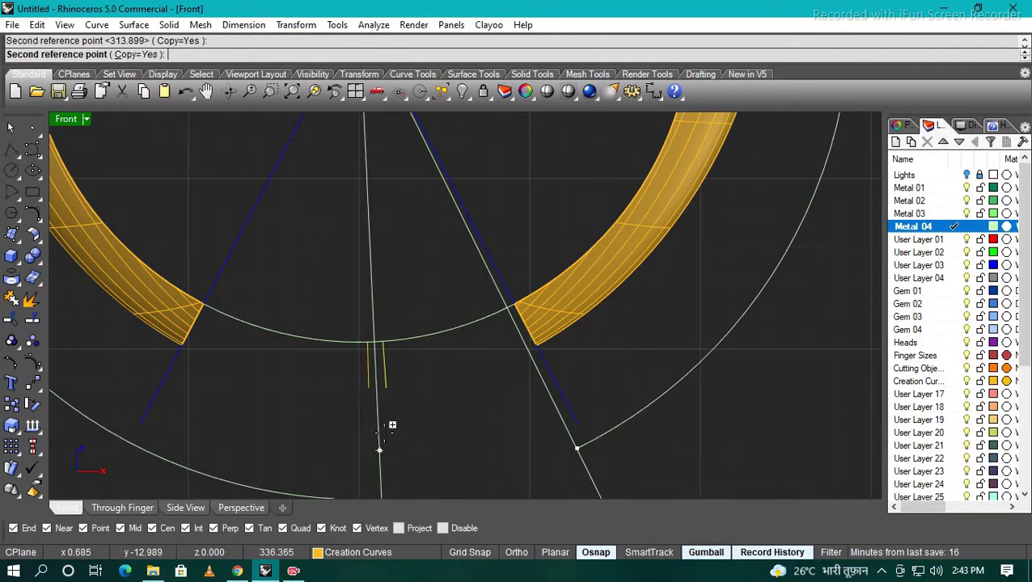
key(Escape)
scroll(380, 405, down, 2)
Step: In the Right view, move the profile curve down to the ring arc's low point
text(R)
key(Return)
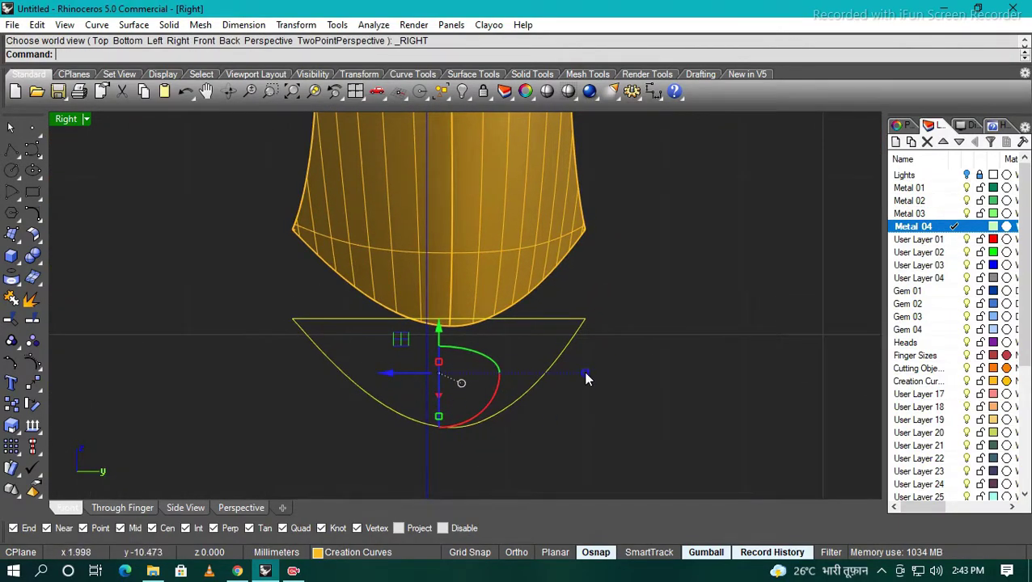
right_drag(562, 377, 501, 373)
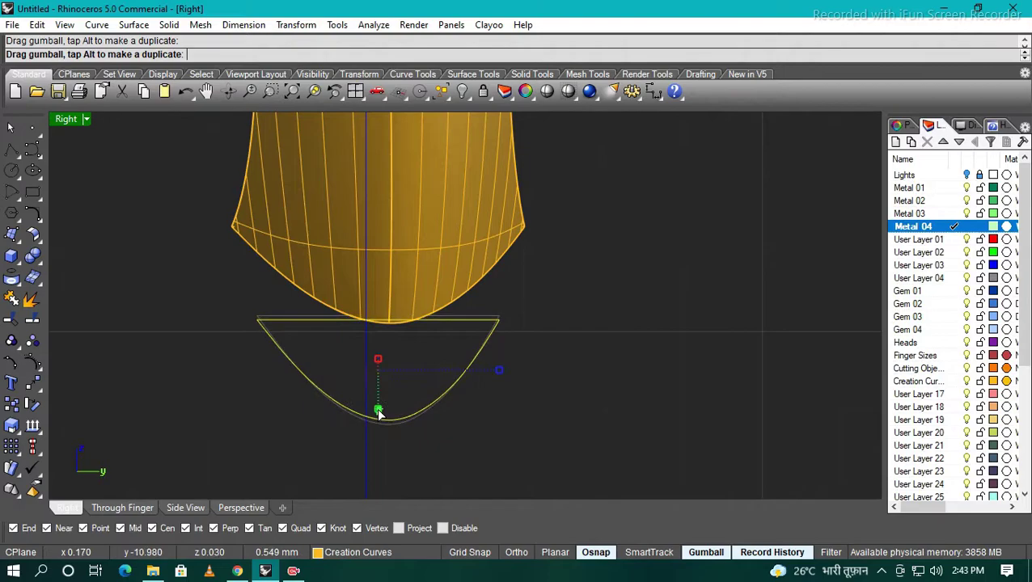
scroll(427, 428, down, 2)
scroll(432, 385, up, 5)
scroll(453, 372, up, 2)
scroll(476, 361, up, 2)
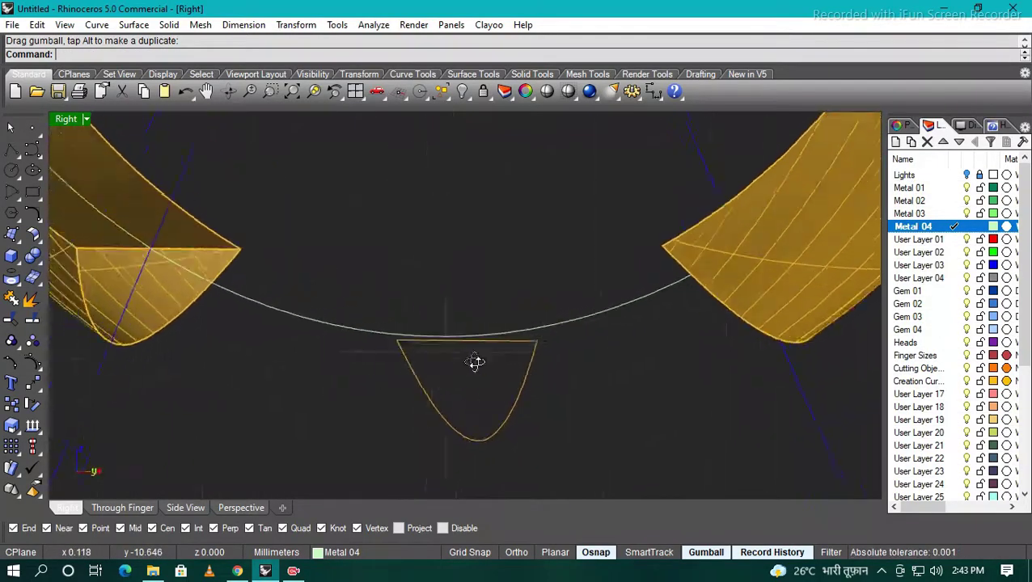
scroll(476, 362, up, 1)
click(477, 387)
scroll(518, 408, down, 2)
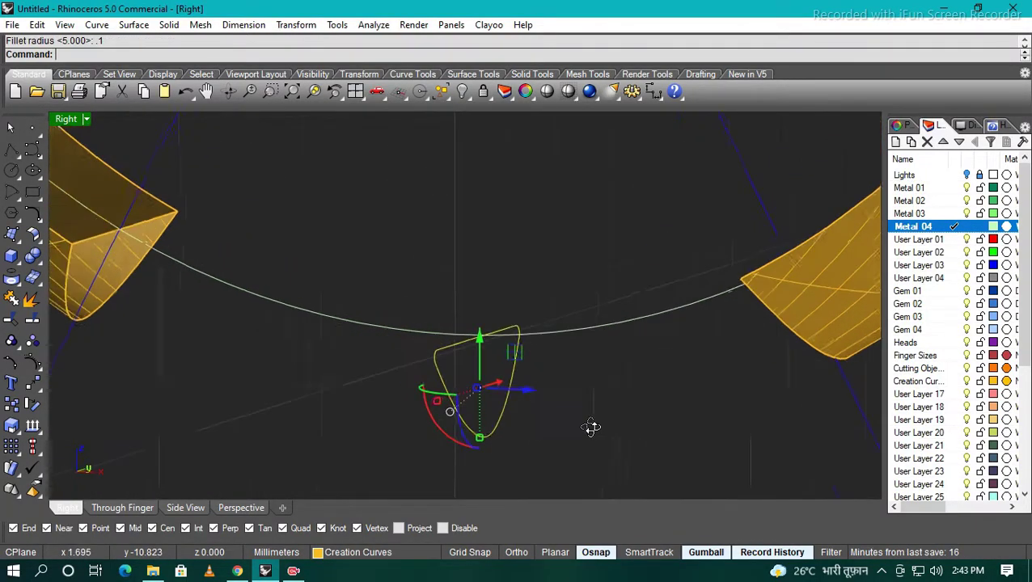
scroll(566, 422, down, 2)
click(554, 422)
scroll(527, 428, up, 1)
Step: Sweep1 the cut-end outline cross-sections along the bridging arc, accepting default rail options
text(SW)
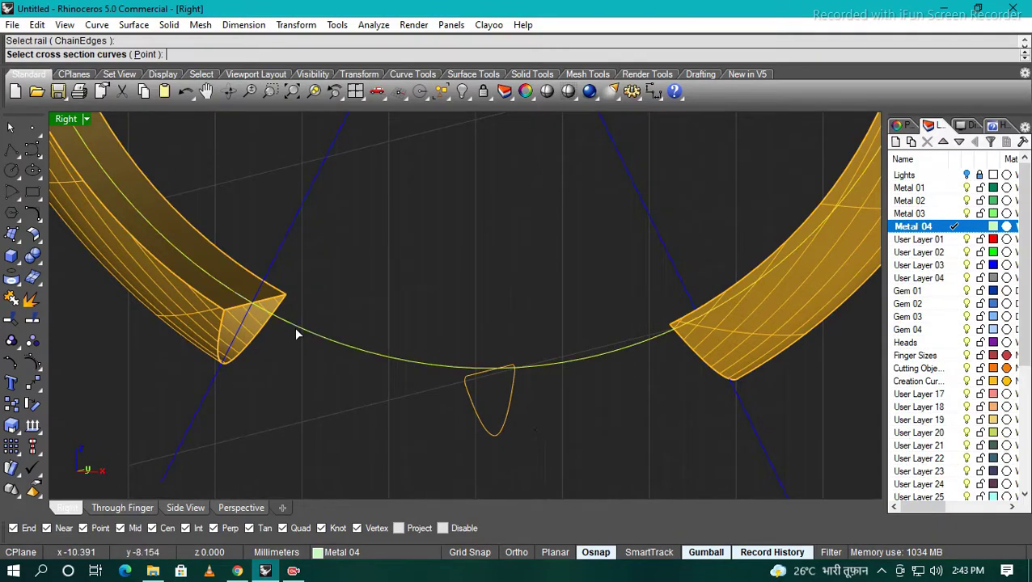
click(246, 347)
scroll(688, 364, up, 2)
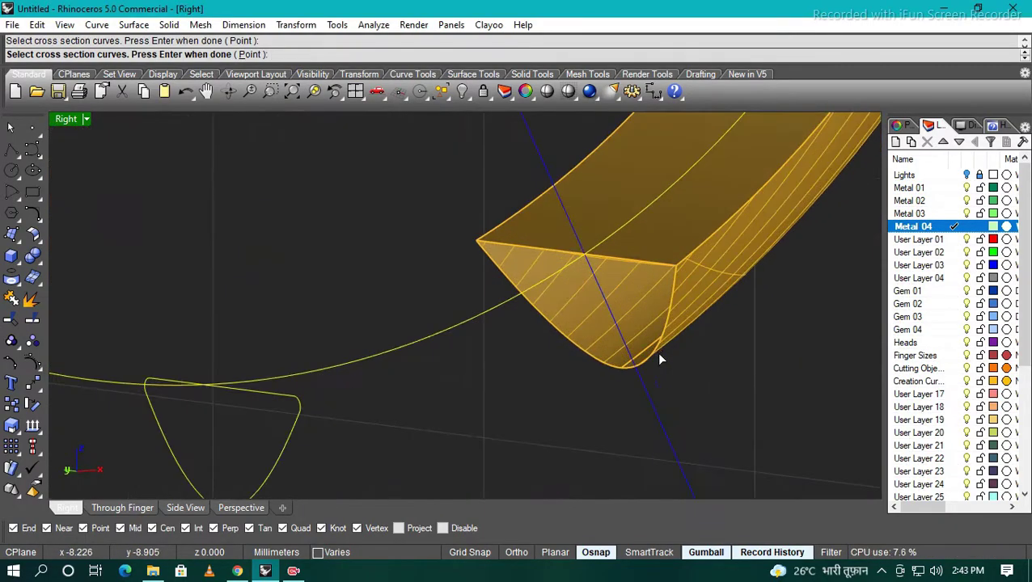
click(638, 352)
click(487, 259)
scroll(549, 420, down, 3)
key(Return)
key(Return)
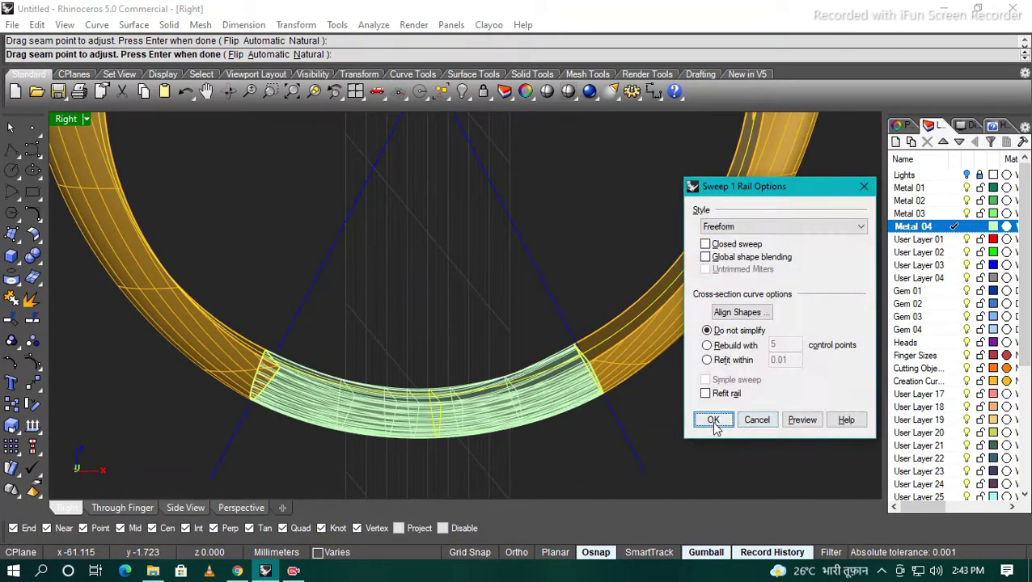
click(714, 420)
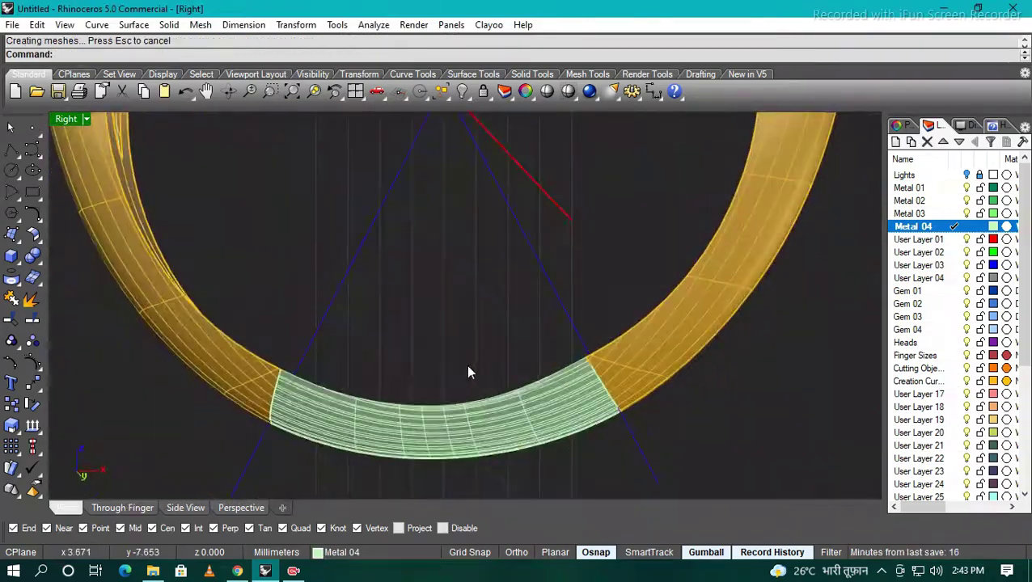
Step: Switch to shaded display and orbit to inspect the ring with its new swept bottom
click(409, 348)
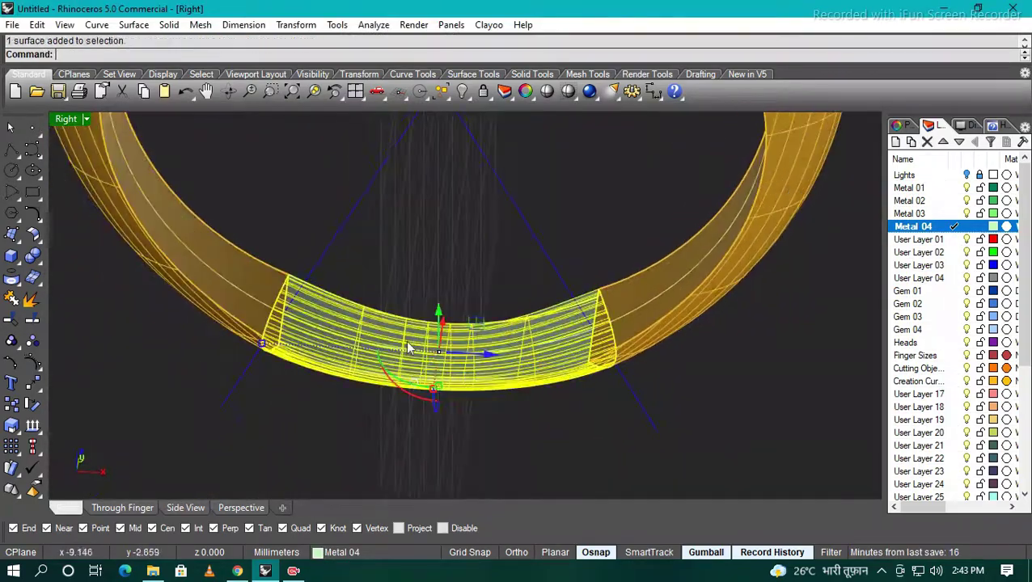
click(471, 270)
key(ctrl+alt+r)
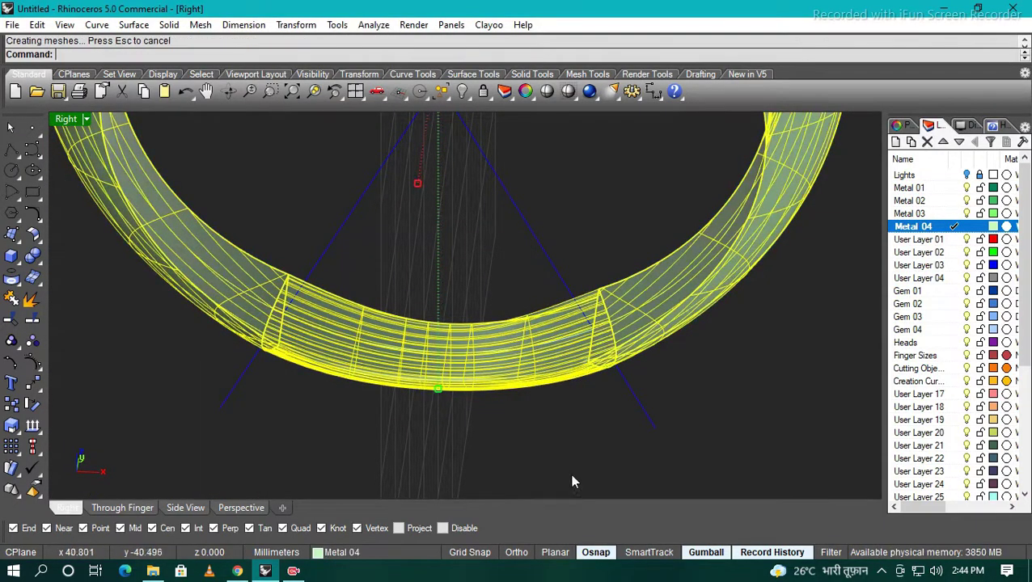
right_drag(571, 478, 607, 354)
scroll(607, 354, up, 3)
scroll(583, 372, up, 3)
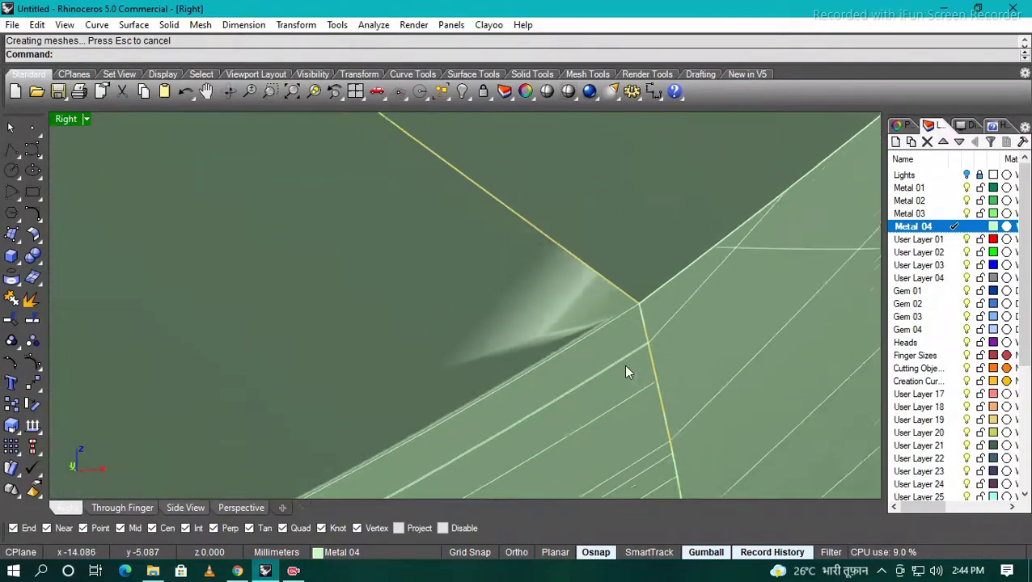
scroll(624, 369, down, 2)
key(ctrl+F1)
scroll(576, 425, down, 3)
mouse_move(590, 437)
right_down()
mouse_move(595, 292)
mouse_move(541, 237)
right_up()
click(541, 237)
click(898, 125)
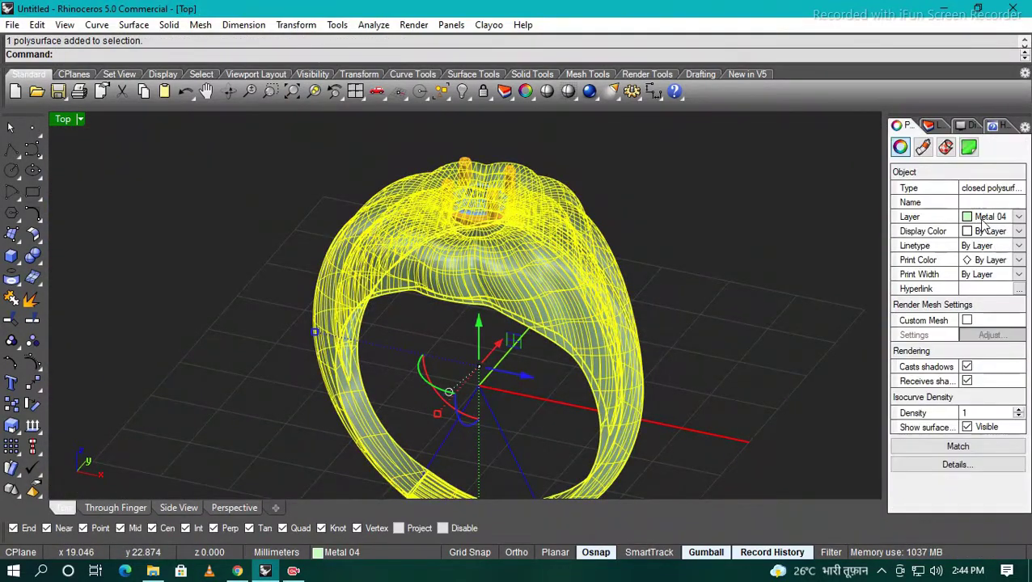
Step: Change the ring's layer in Properties, ending on the Creation Curves layer
click(983, 217)
click(983, 202)
key(Escape)
scroll(511, 326, up, 3)
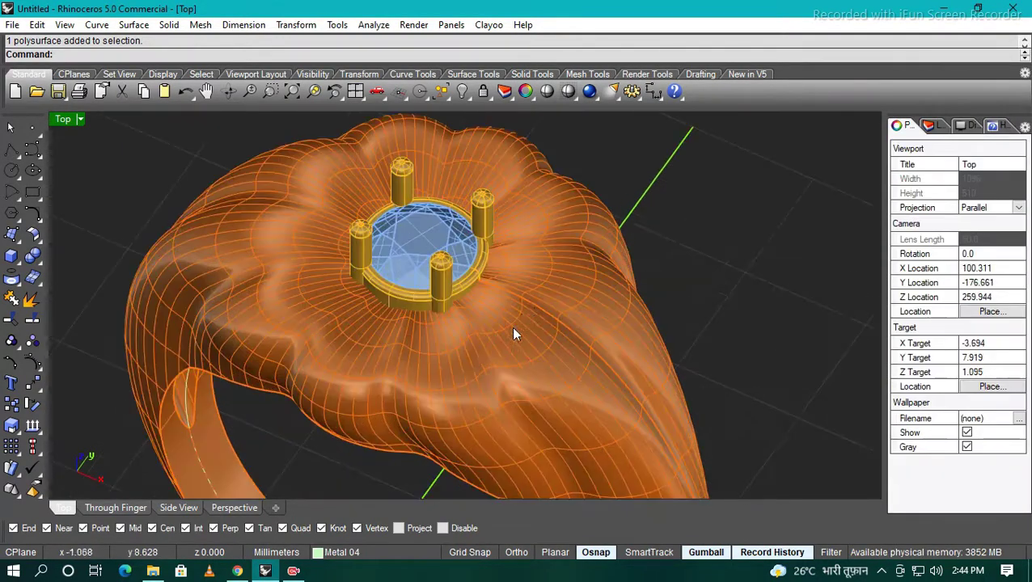
scroll(453, 243, up, 2)
scroll(586, 314, down, 2)
right_drag(588, 322, 485, 283)
click(485, 283)
click(983, 216)
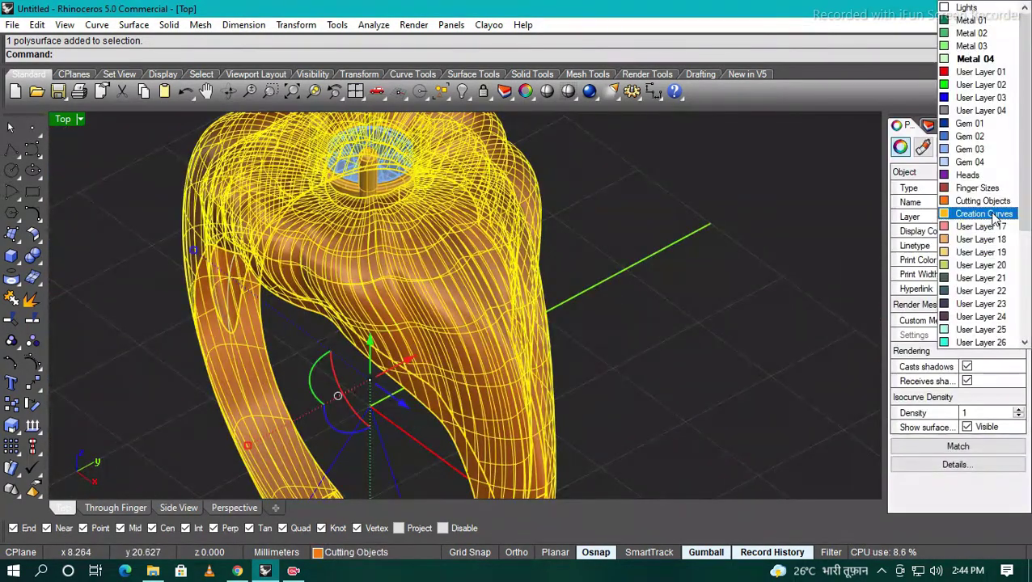
click(984, 214)
key(Escape)
scroll(683, 288, down, 3)
mouse_move(691, 292)
right_down()
mouse_move(603, 201)
mouse_move(192, 202)
mouse_move(580, 346)
right_up()
Step: Set the viewport to the white-background display mode and group the ring's parts
click(65, 119)
click(169, 228)
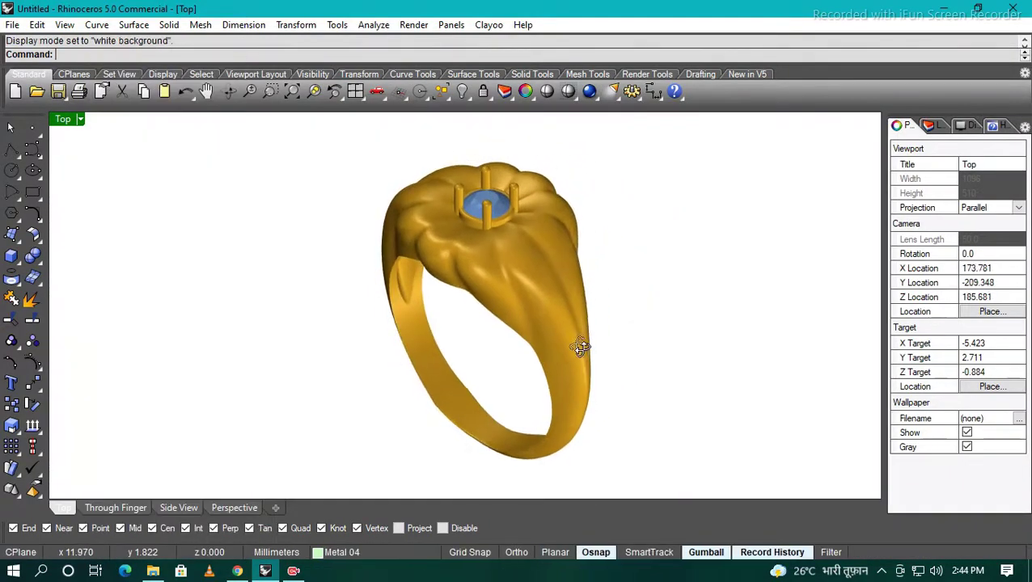
scroll(697, 328, up, 5)
right_drag(698, 328, 369, 201)
scroll(373, 372, down, 5)
right_drag(373, 371, 611, 362)
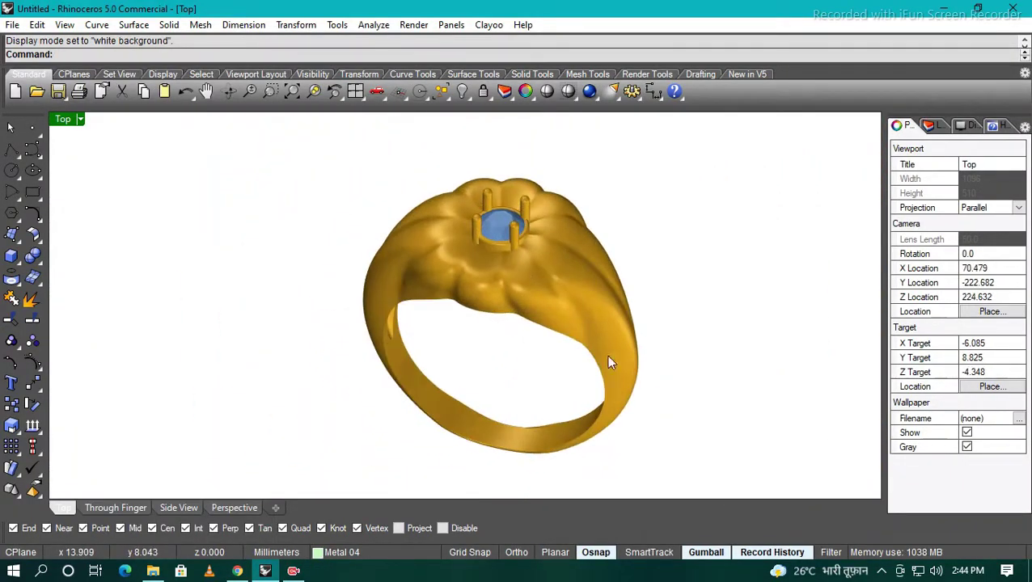
key(ctrl+g)
right_drag(554, 269, 478, 364)
key(ctrl+F2)
mouse_move(489, 280)
right_down()
mouse_move(452, 357)
mouse_move(225, 244)
mouse_move(719, 244)
mouse_move(556, 263)
right_up()
text(Turnta)
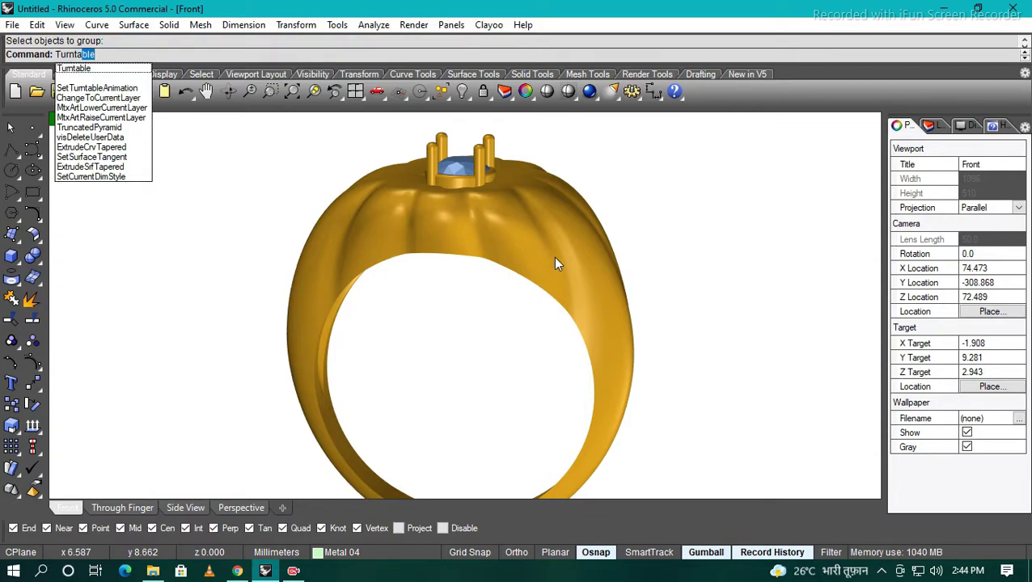
Step: Start the Turntable preview of the ring and lower its speed to 20
key(Return)
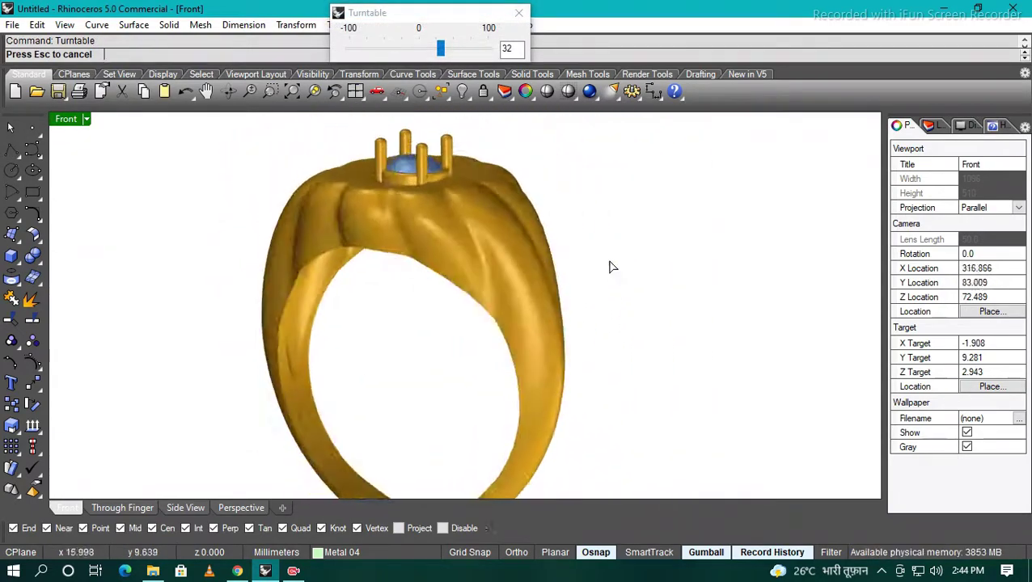
drag(440, 49, 432, 48)
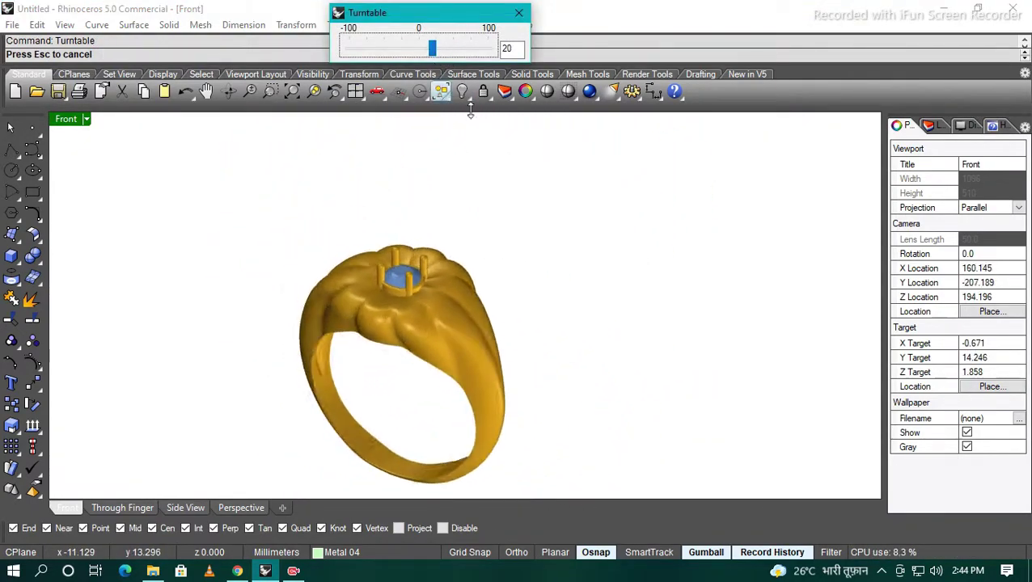